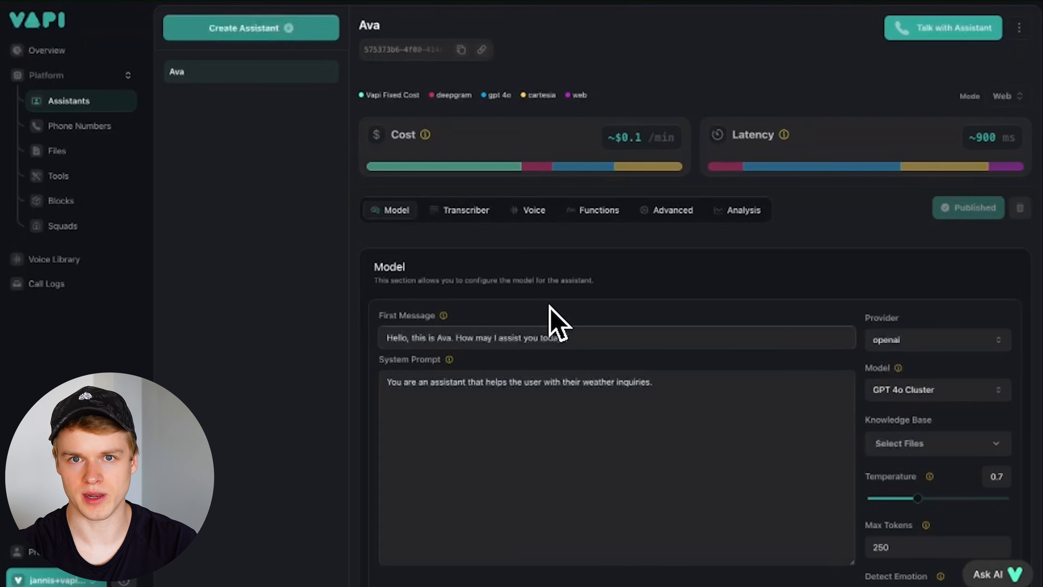
- Scroll down and place the cursor at the end of Ava's system prompt
scroll(624, 342, down, 1)
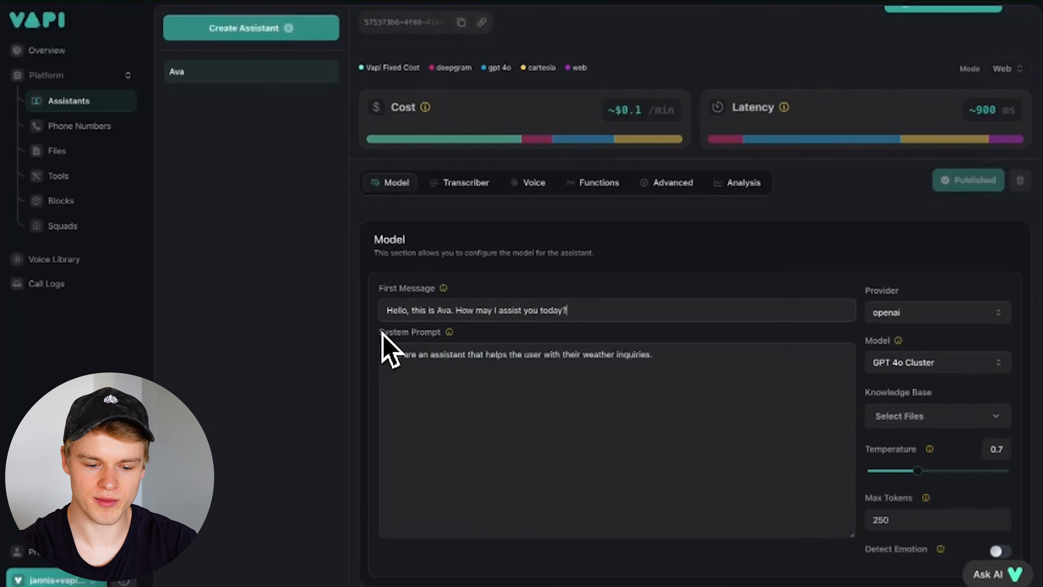
click(482, 405)
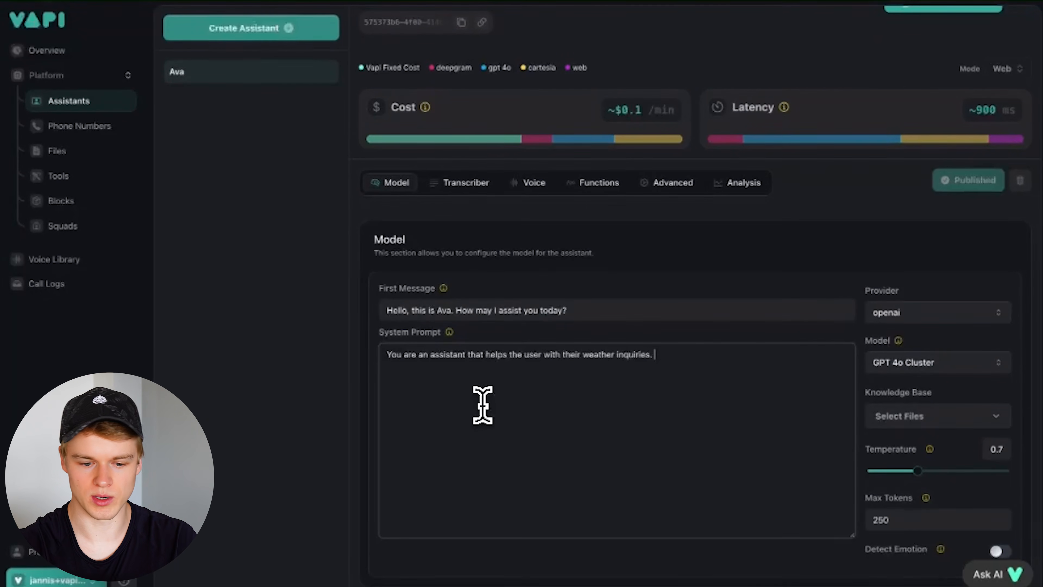
mouse_move(635, 140)
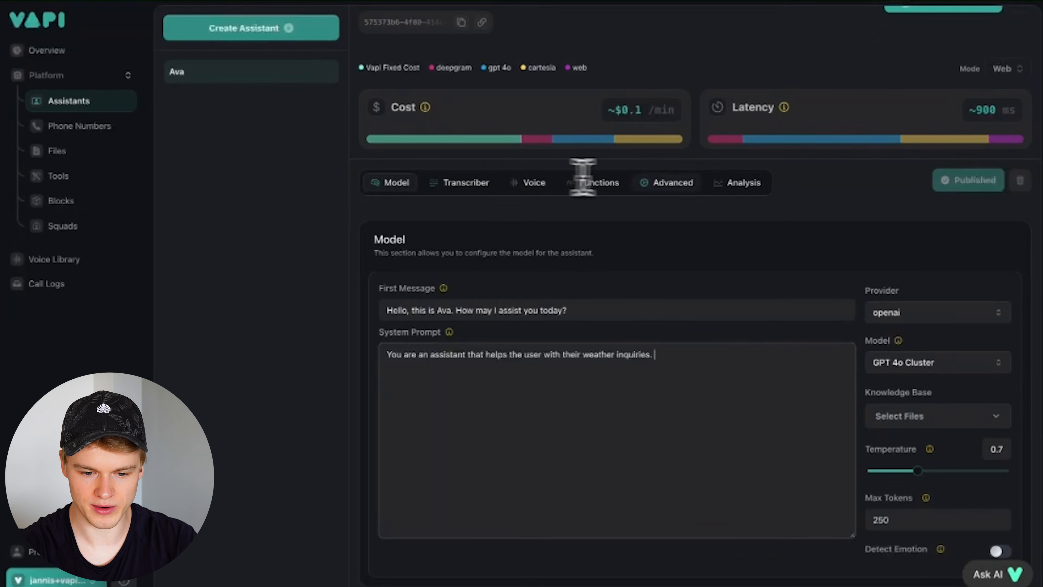
- Open Ava's Functions tab and review the attached getCurrentweather tool and the Custom Functions explanation
click(600, 181)
scroll(585, 283, down, 3)
scroll(547, 296, down, 3)
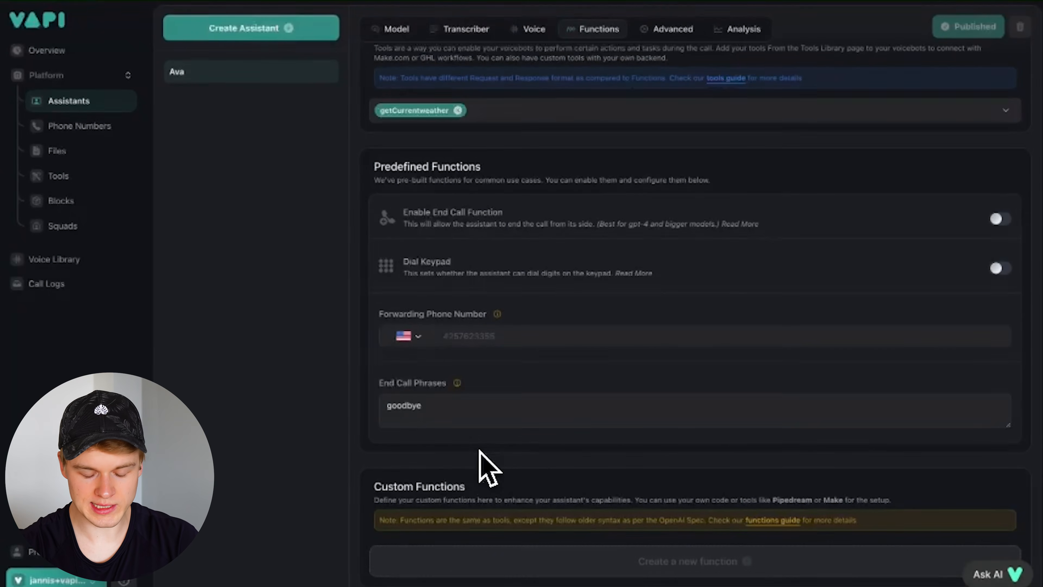
drag(368, 486, 533, 524)
click(534, 524)
drag(417, 462, 600, 505)
click(602, 505)
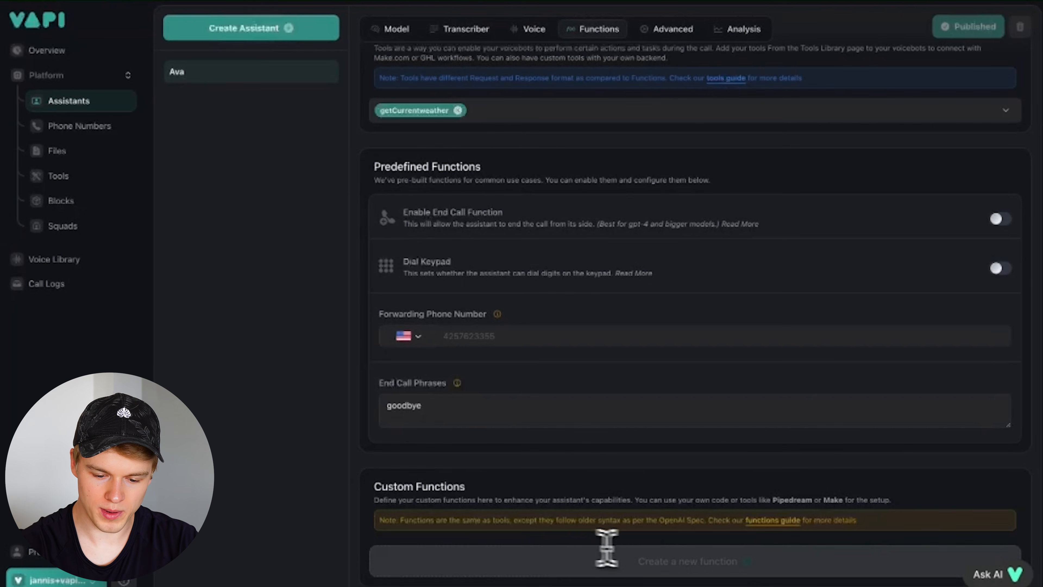
mouse_move(652, 554)
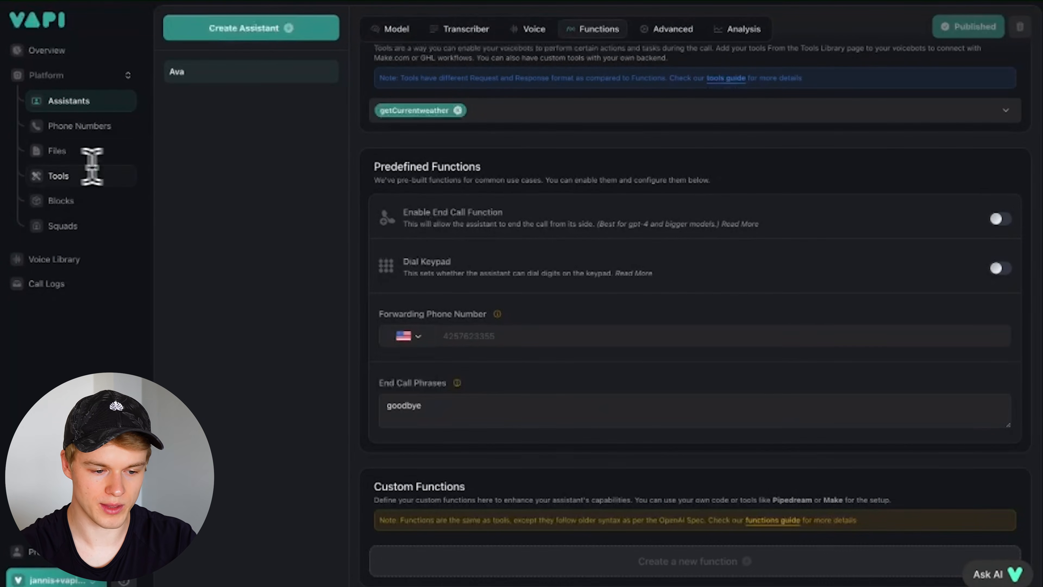
scroll(482, 228, up, 3)
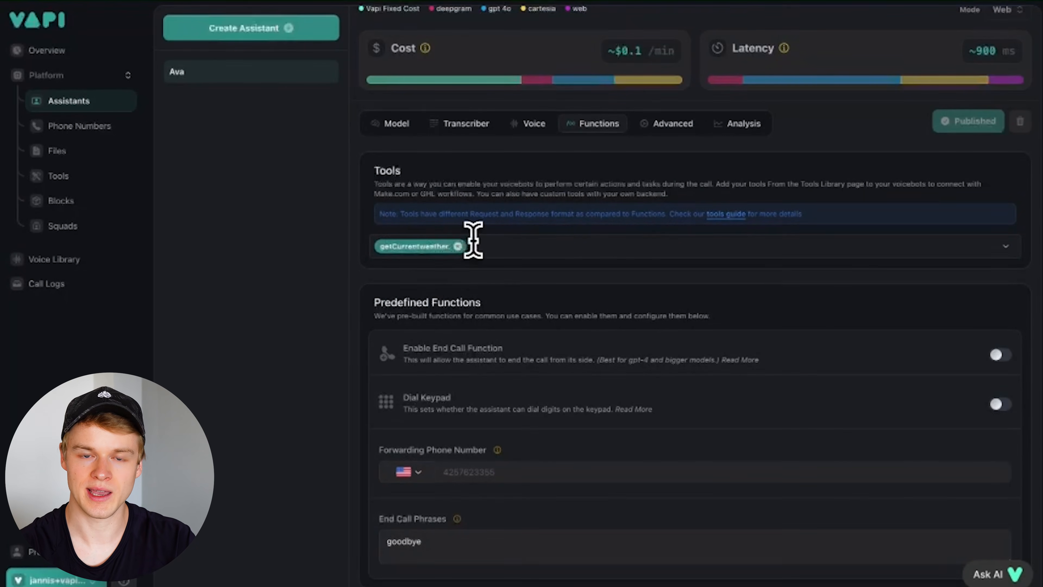
scroll(476, 238, up, 2)
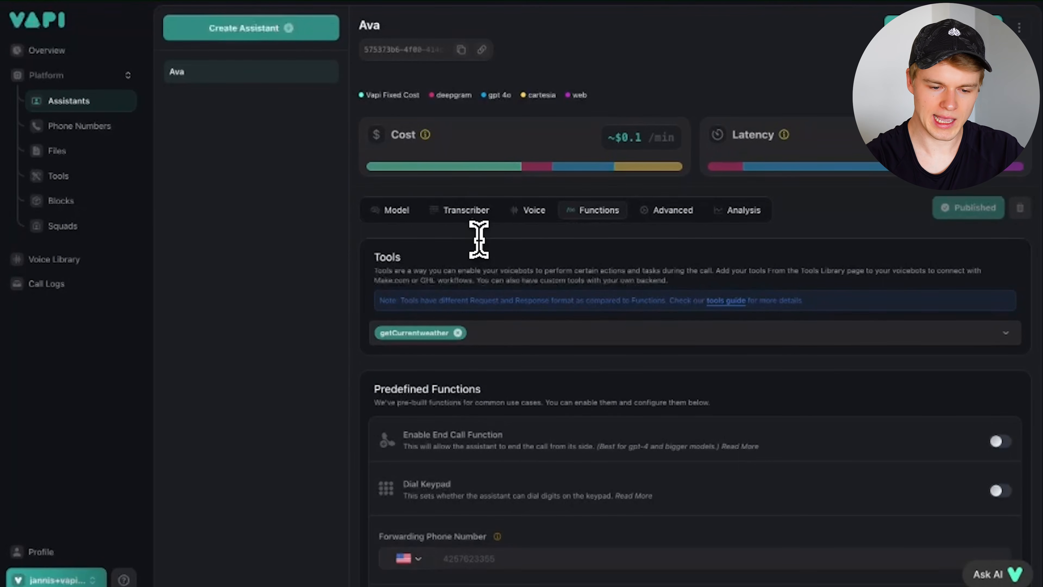
- Reopen Ava's Model tab with the greeting and weather-inquiry system prompt, after briefly checking the Make tab
click(36, 103)
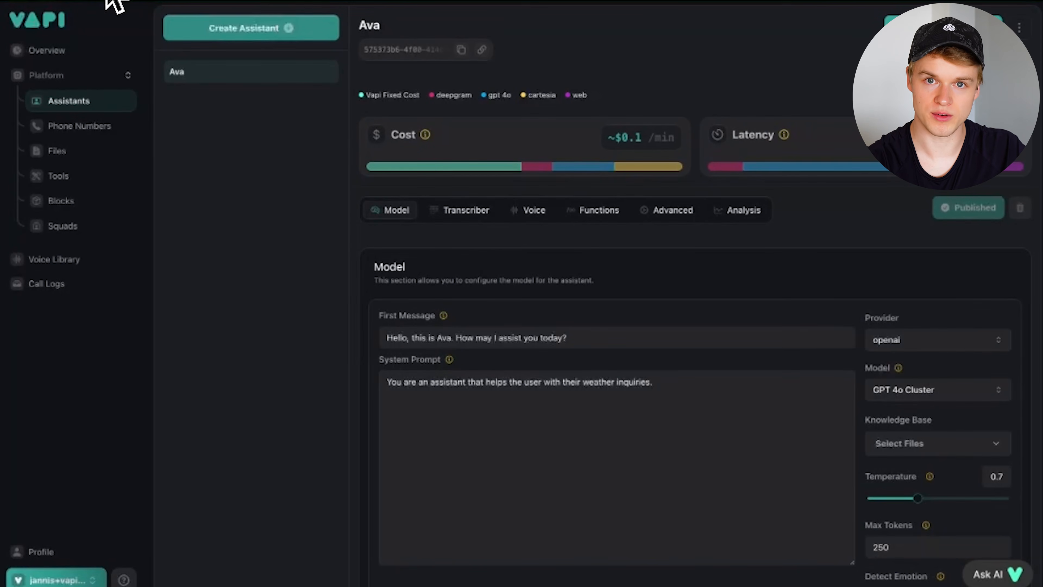
click(119, 1)
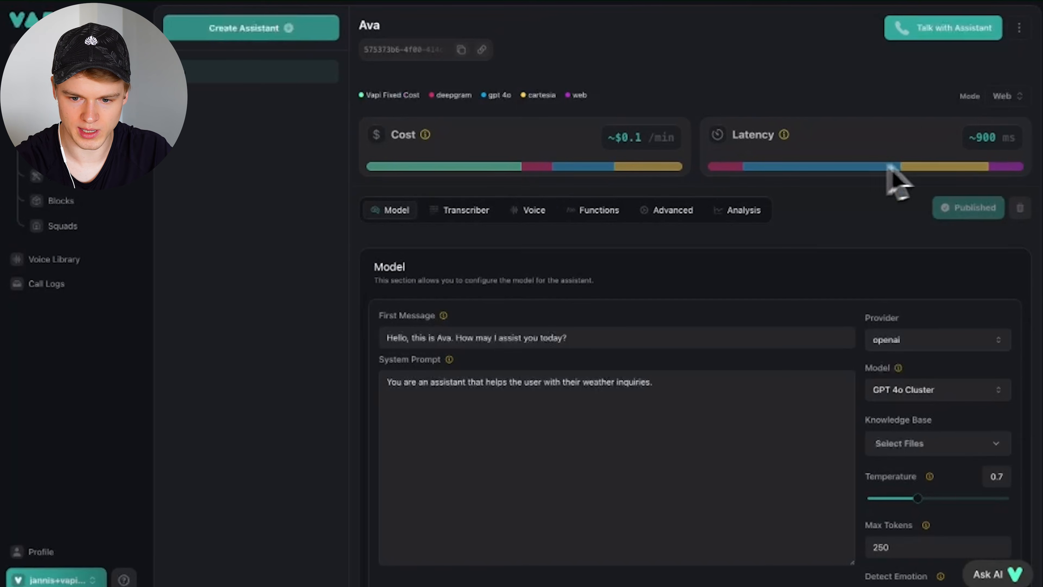
- Hold a web test voice call with the weather assistant Ava, then hang up
click(962, 35)
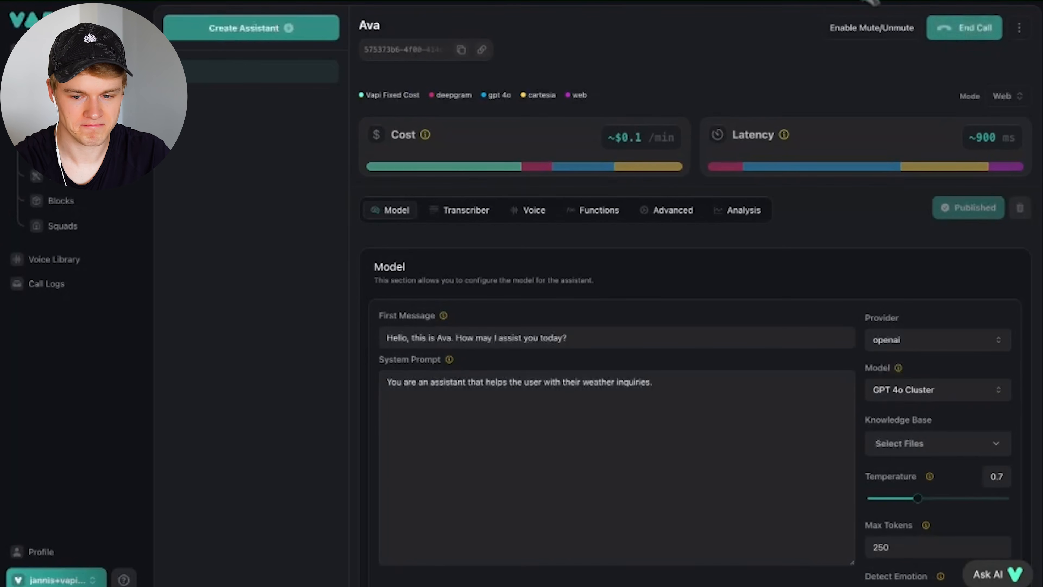
click(972, 33)
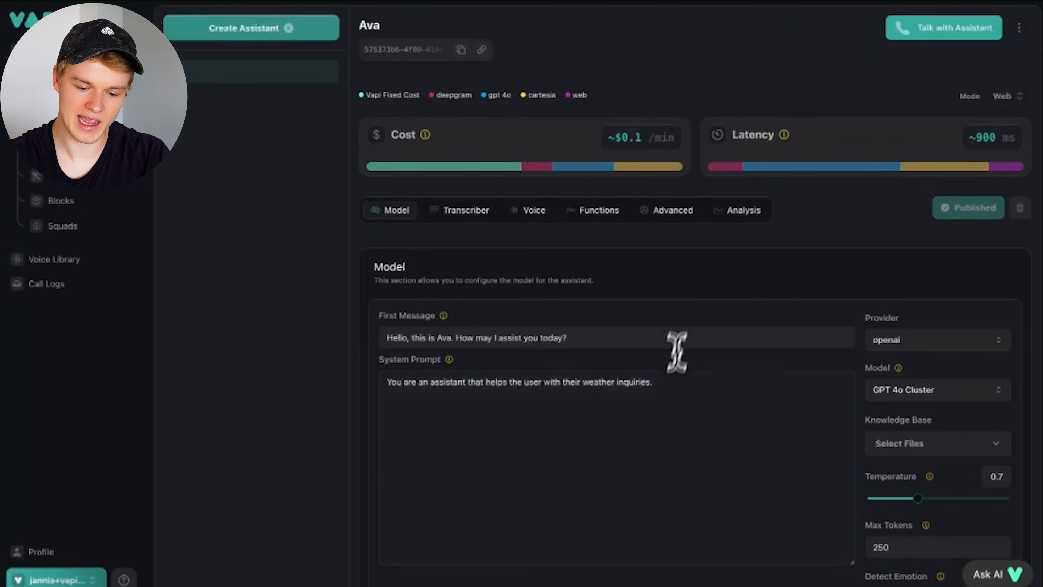
scroll(675, 350, down, 1)
drag(664, 389, 406, 249)
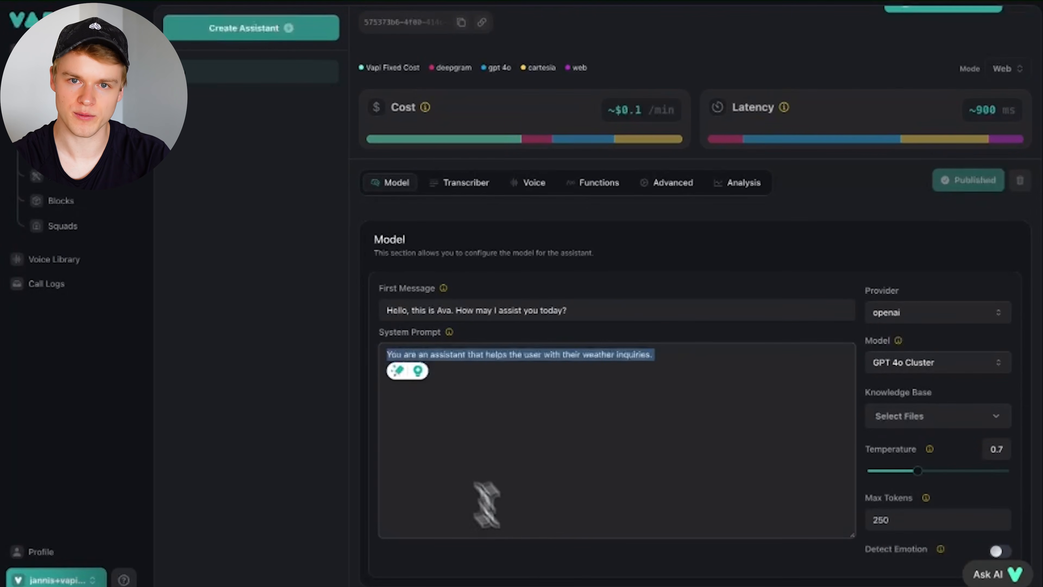
click(632, 489)
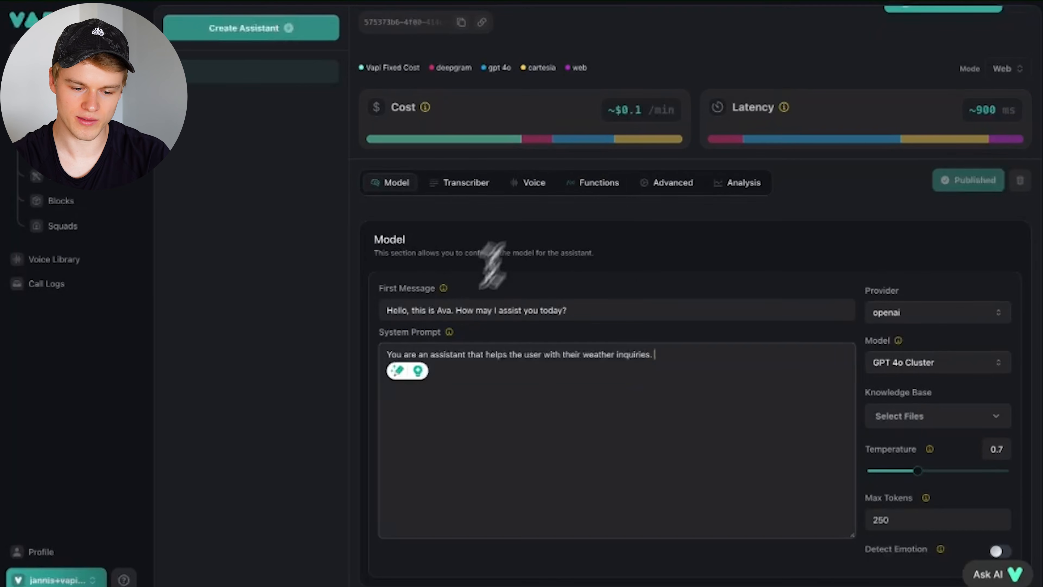
drag(389, 354, 784, 374)
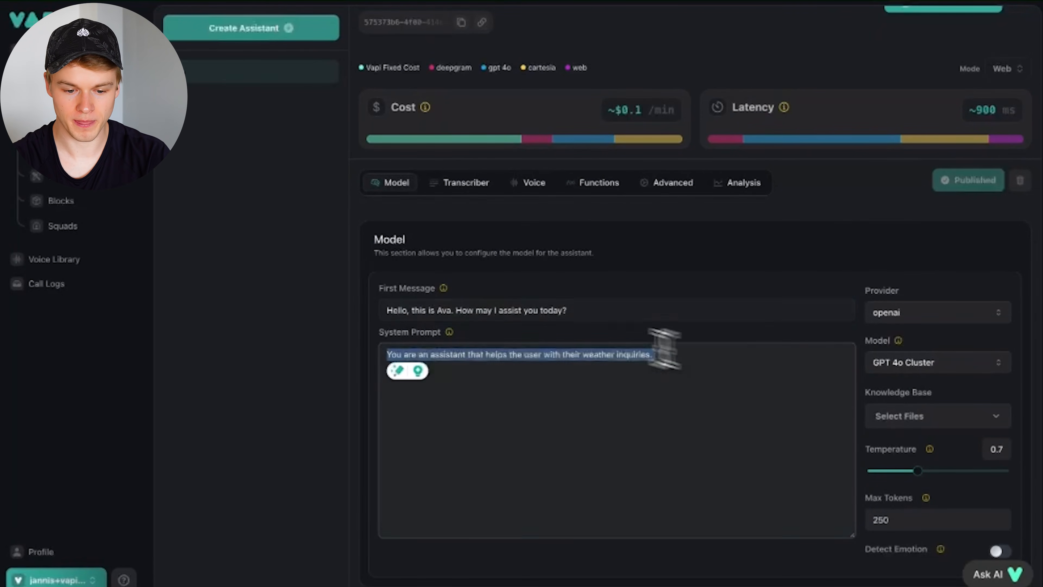
click(525, 306)
click(565, 241)
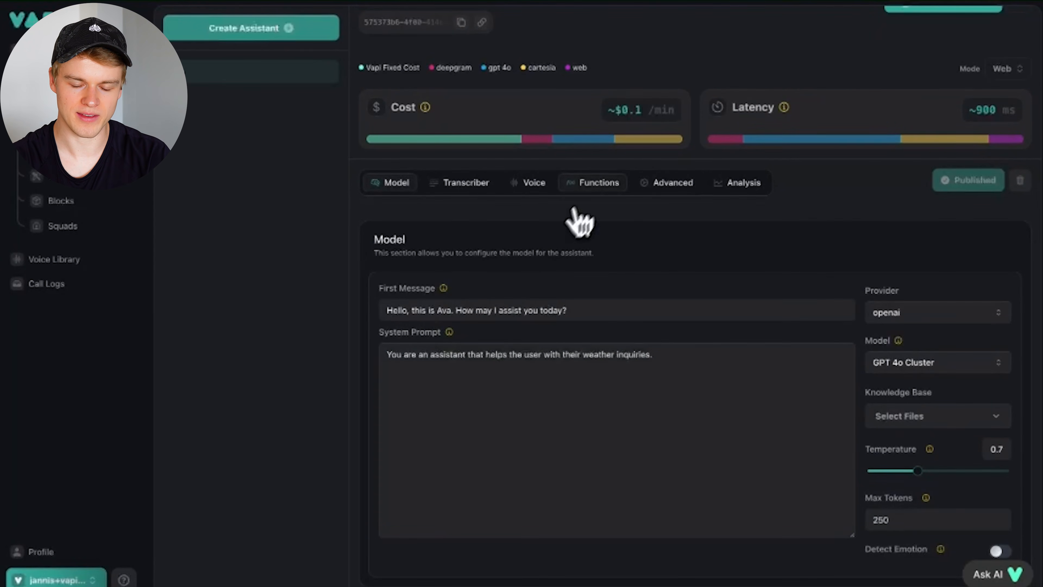
click(591, 186)
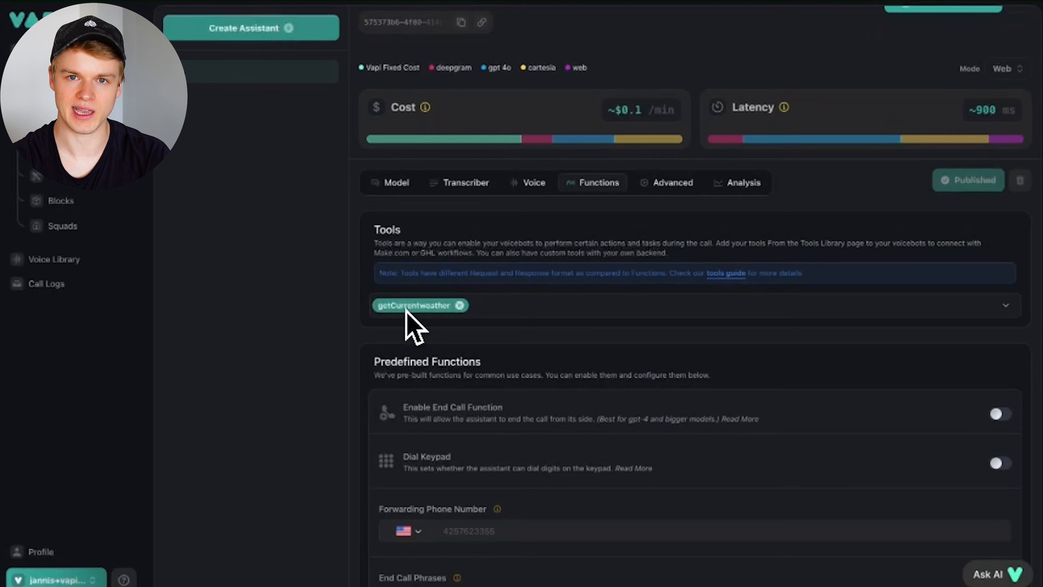
click(394, 184)
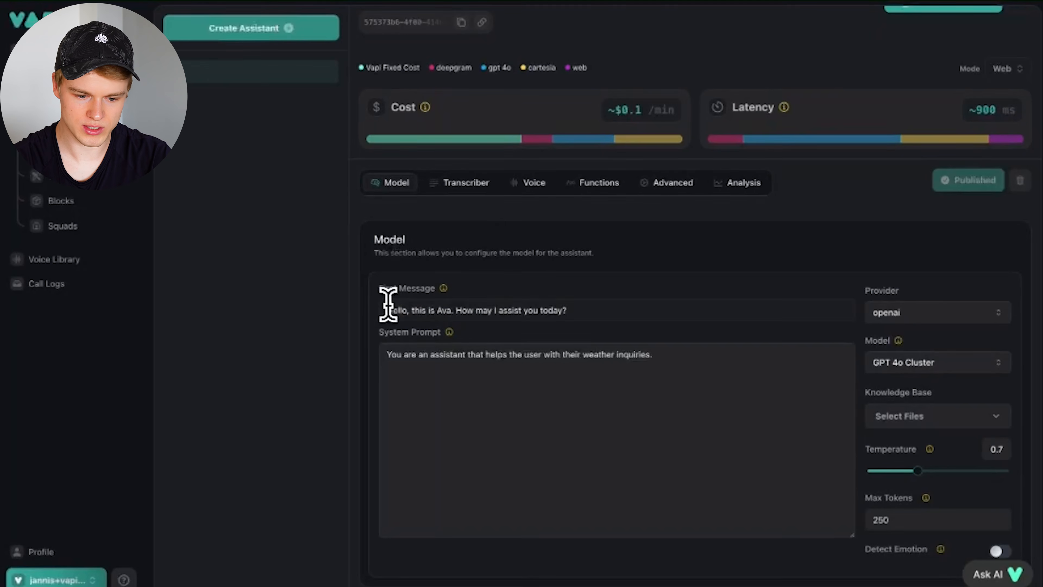
click(418, 389)
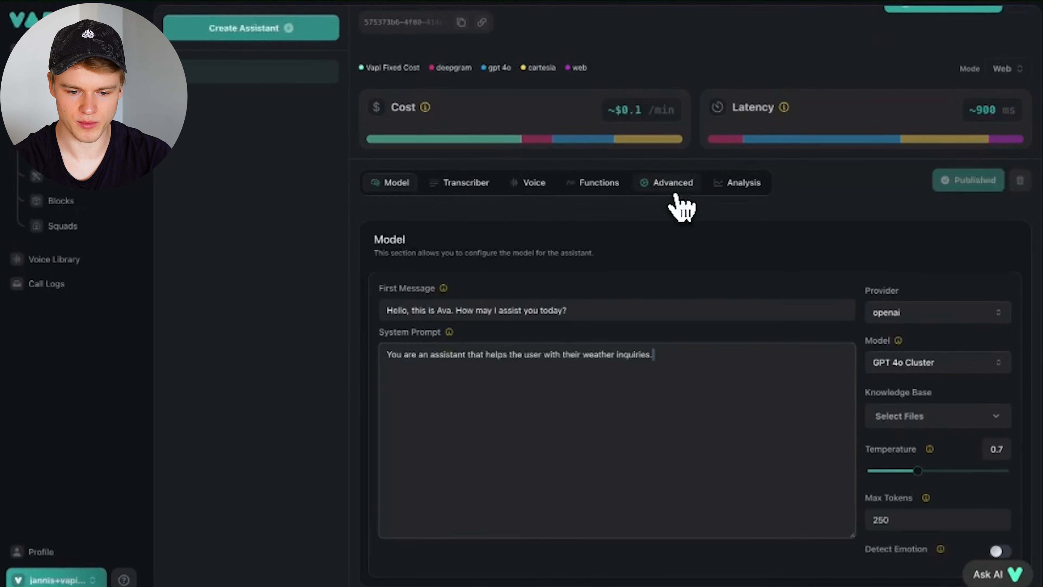
- Show Ava's Advanced settings, including recording, the 30-second silence timeout and the Make webhook Server URL
click(672, 185)
scroll(610, 326, down, 10)
scroll(608, 325, up, 7)
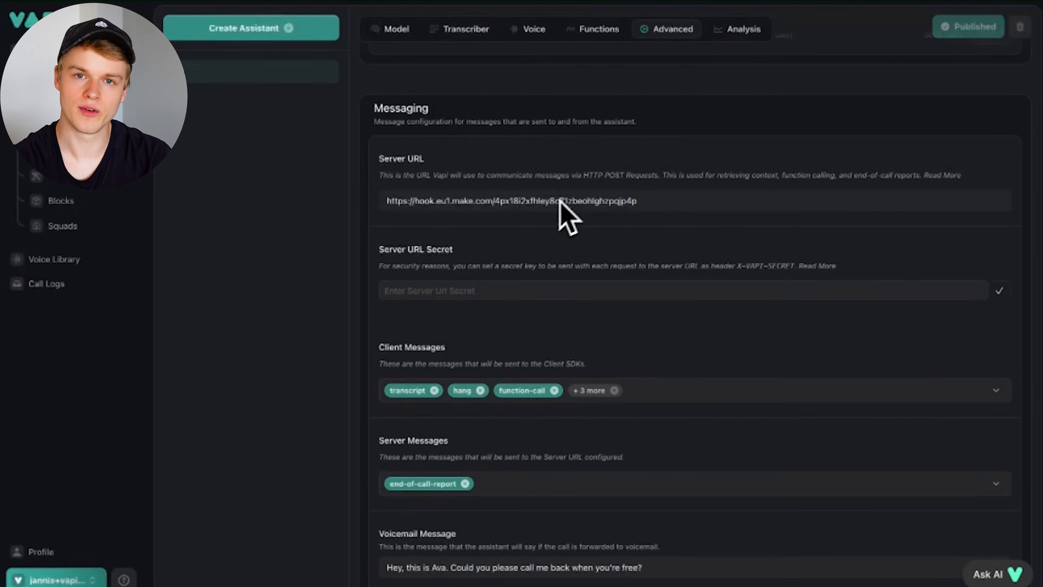
scroll(575, 206, up, 4)
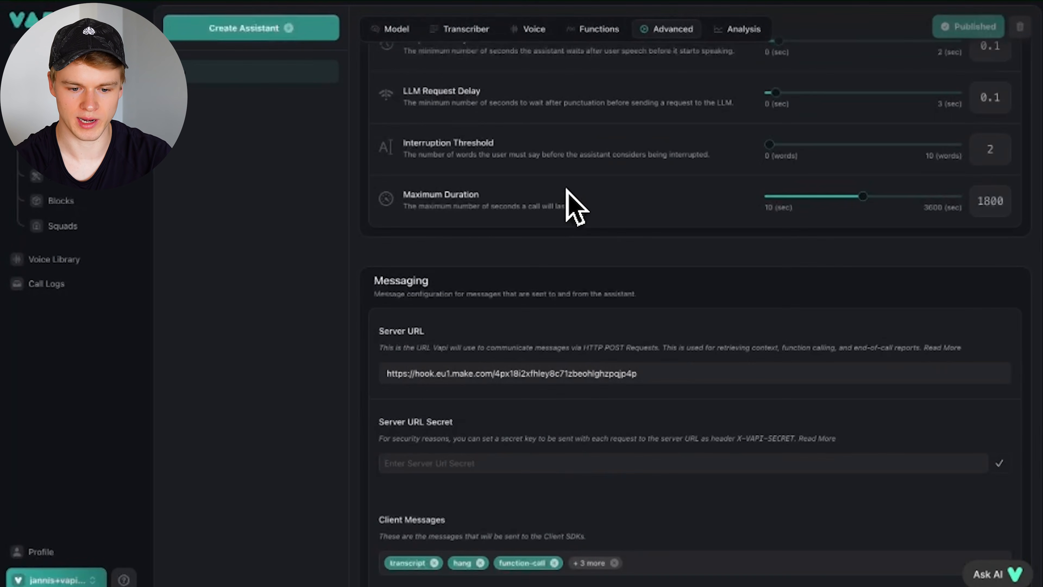
scroll(572, 204, up, 10)
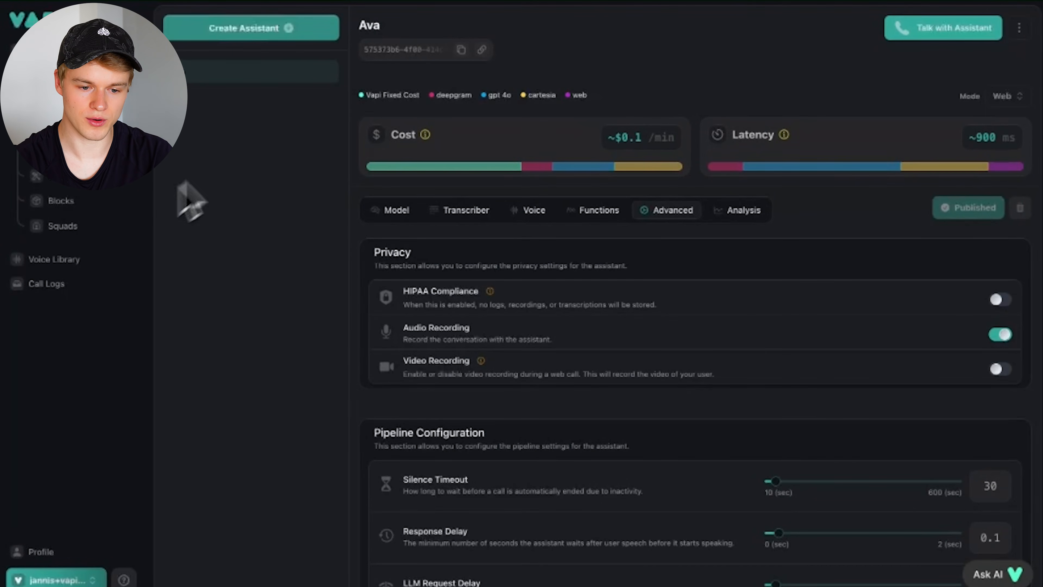
- Switch to Ava's Model settings, then go to the Tools list showing the getCurrentweather tool
mouse_move(402, 163)
click(395, 208)
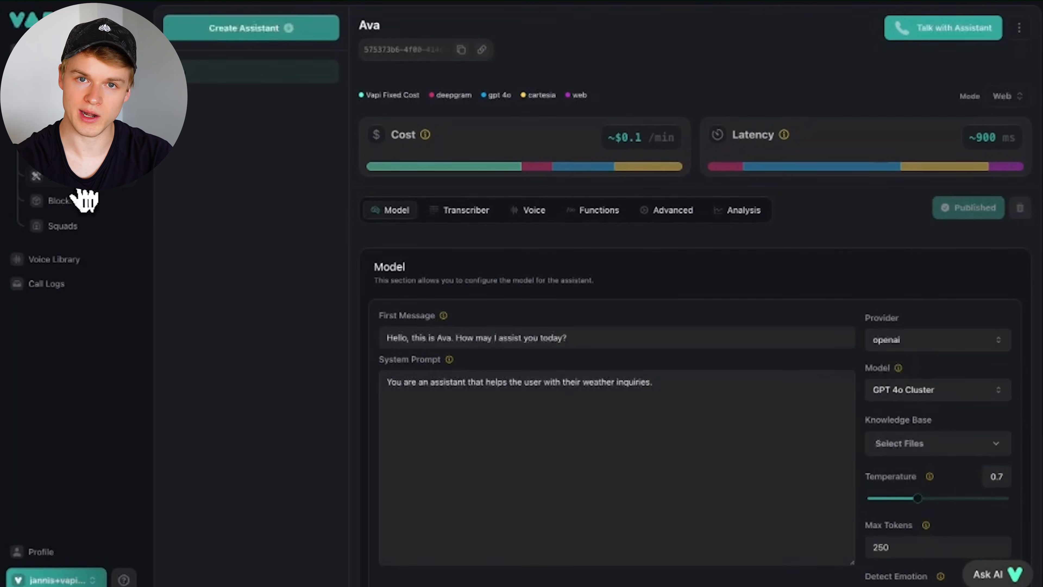
click(73, 180)
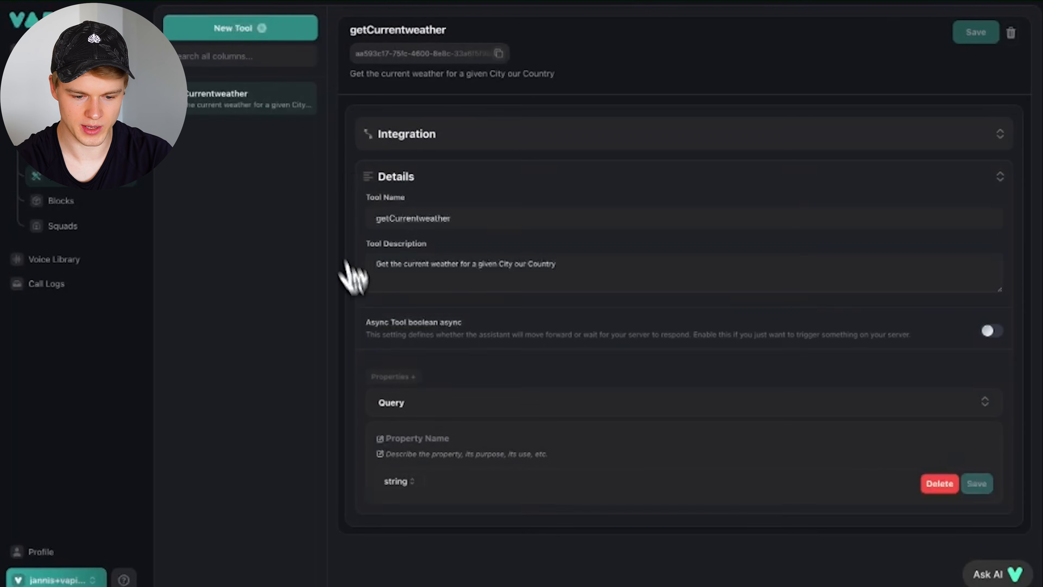
- Review the getCurrentweather tool's name and description, then start a new tool showing Custom Tool, Make and GoHighLevel
click(405, 218)
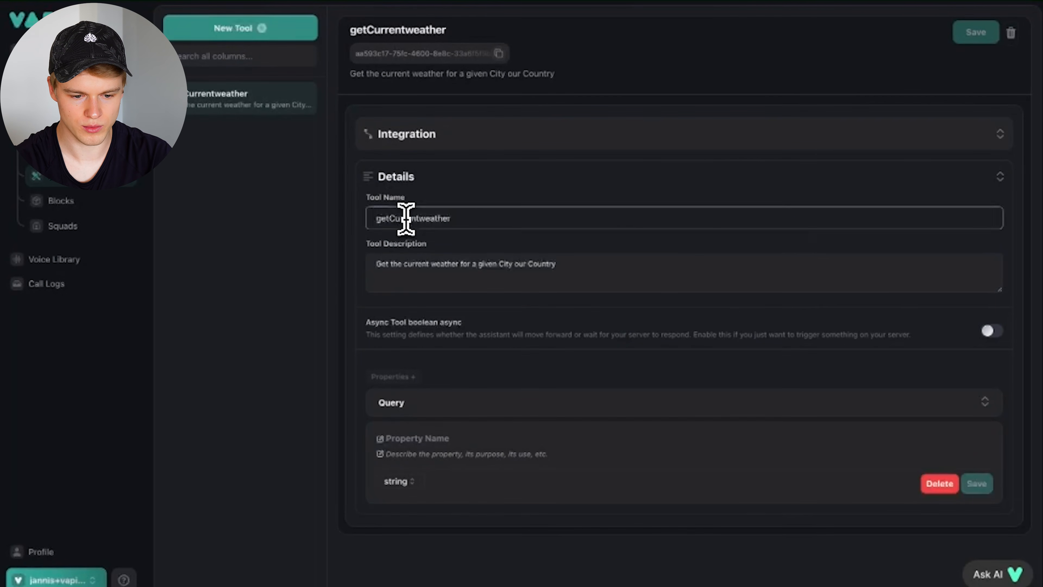
double_click(405, 219)
double_click(430, 269)
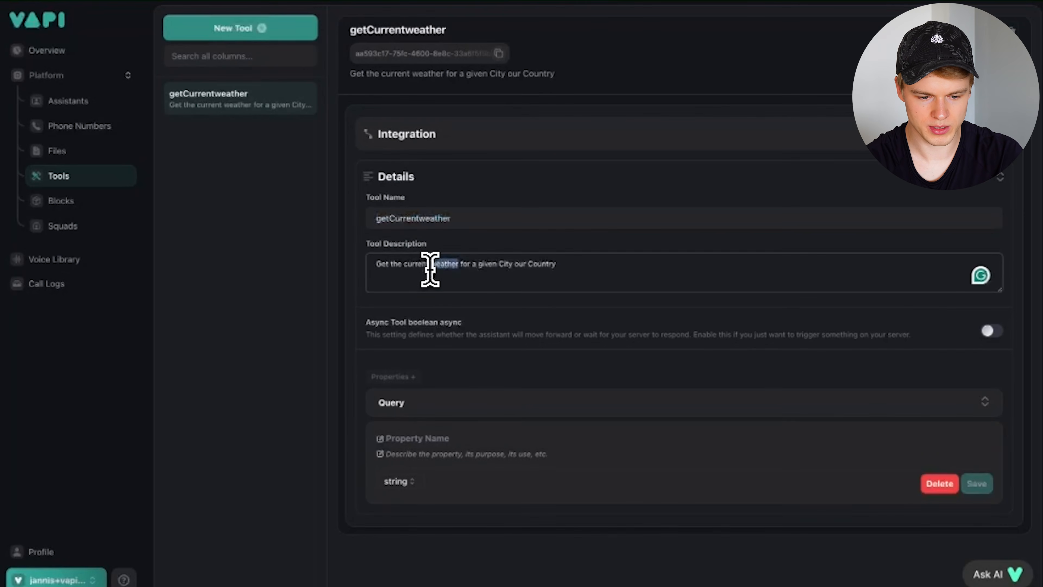
triple_click(429, 270)
click(266, 193)
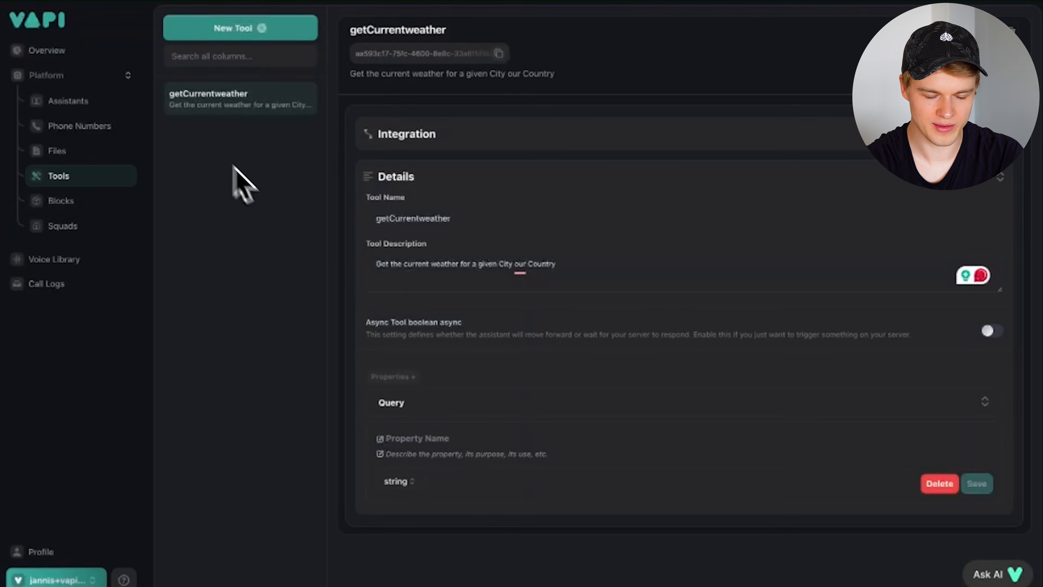
click(225, 29)
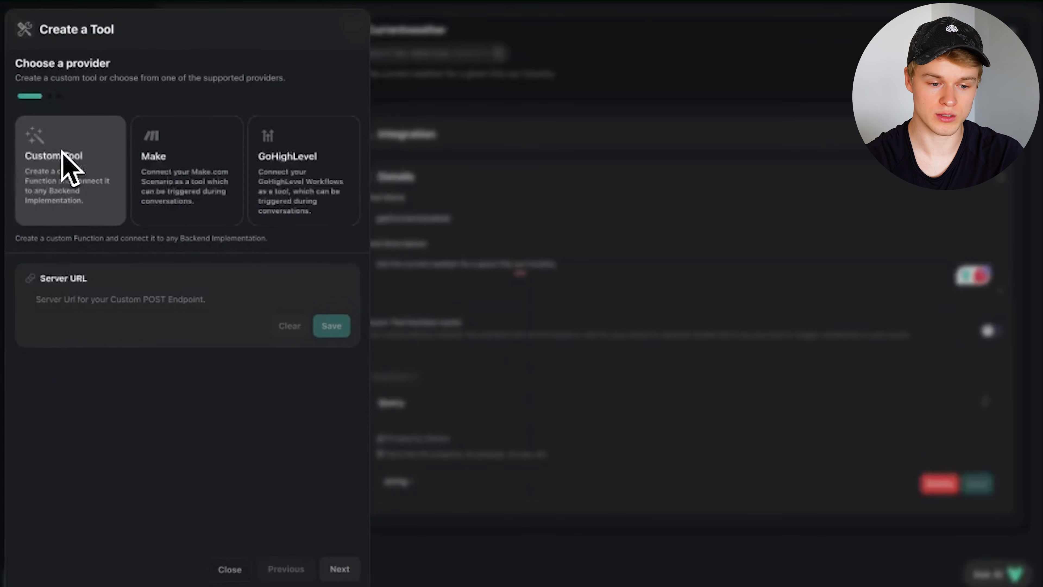
- Choose Make as the new tool's provider
click(186, 165)
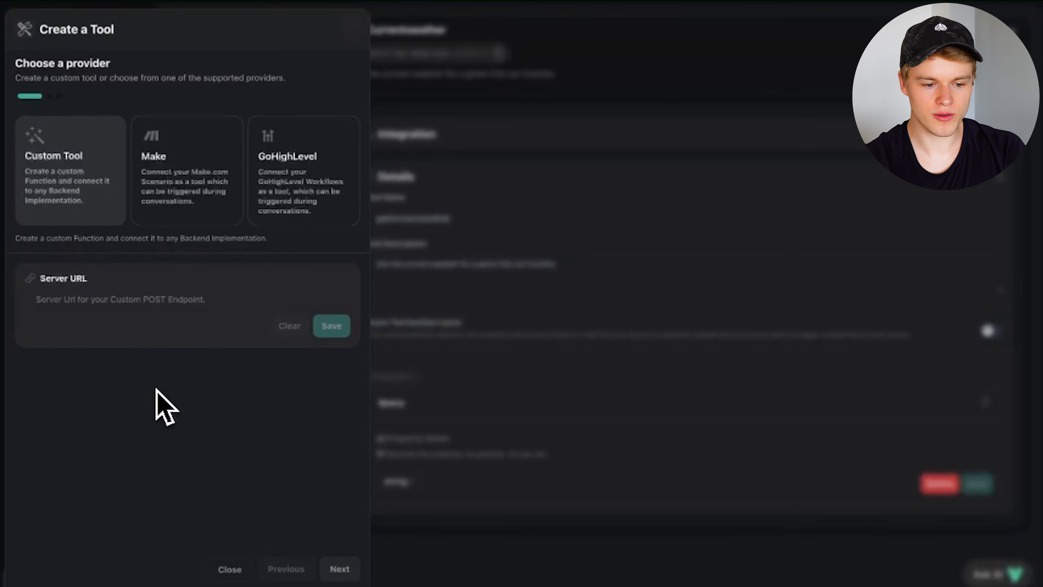
click(182, 171)
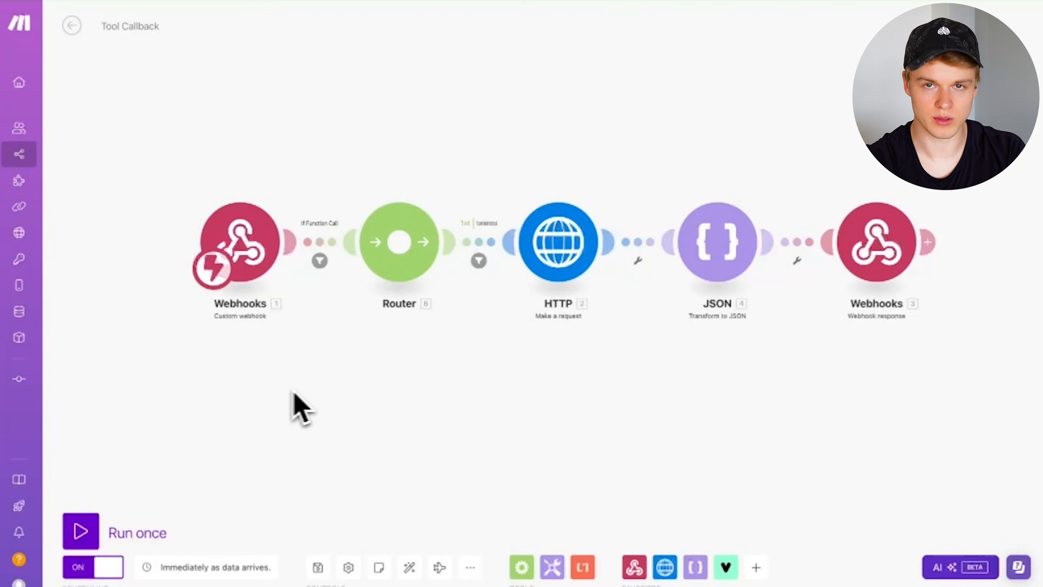
- Add a new empty module to the Tool Callback canvas through the right-click menu
right_click(224, 417)
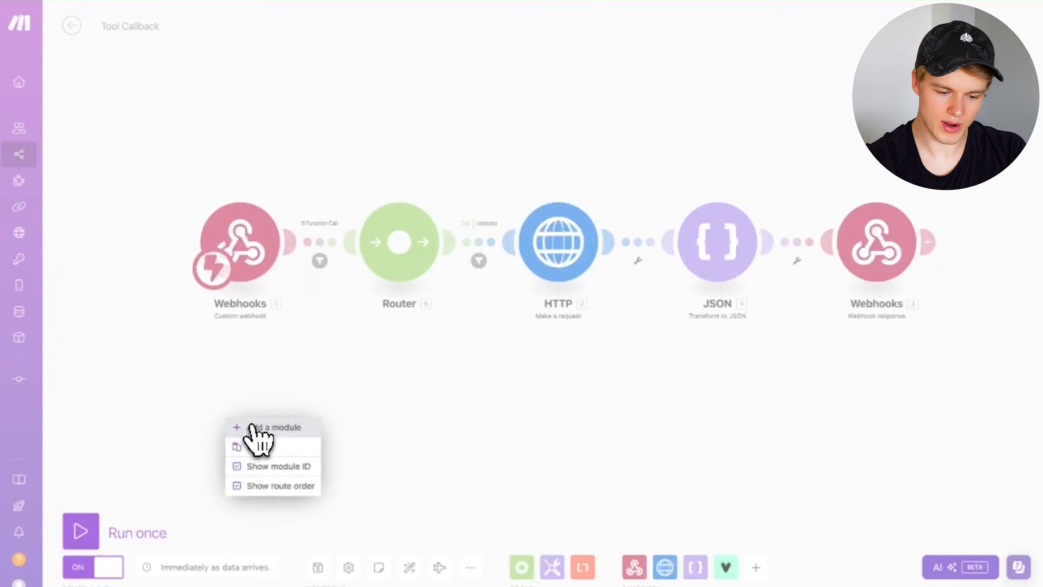
click(260, 427)
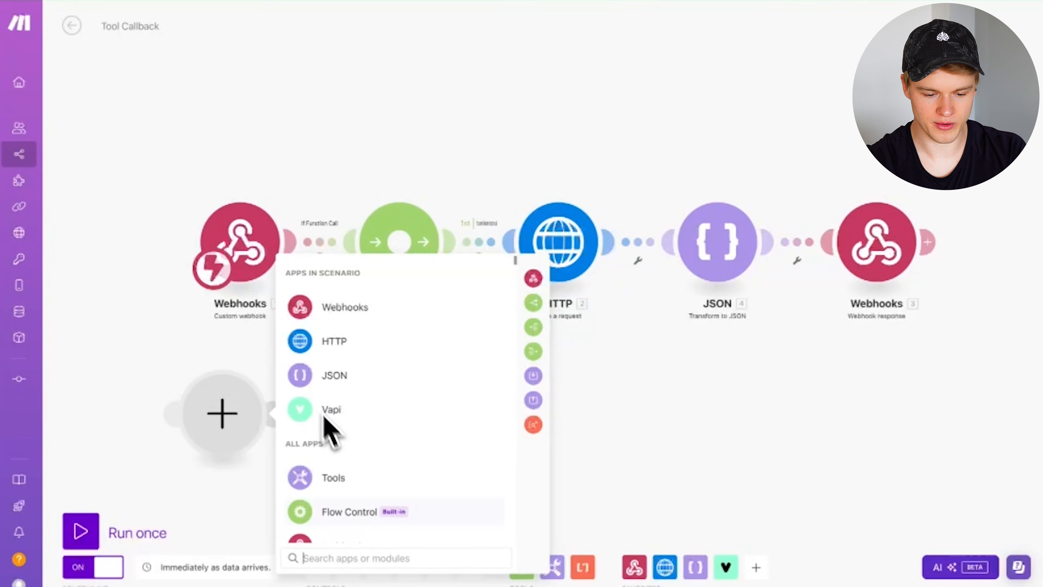
- Search 'vapi' and make the new module a Vapi Watch Function Call Request trigger
click(313, 558)
text(vapi)
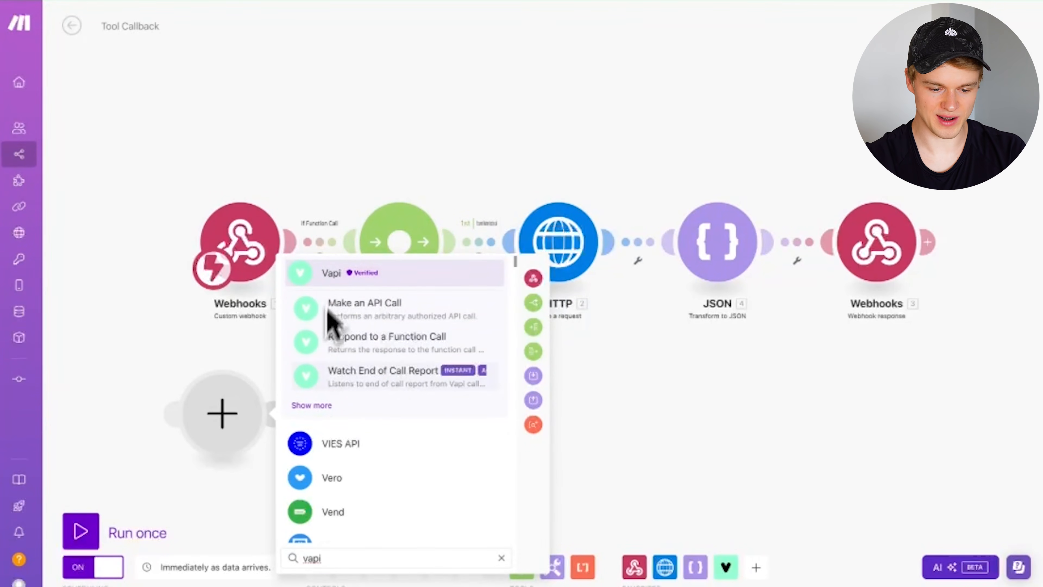
click(309, 406)
scroll(338, 489, down, 3)
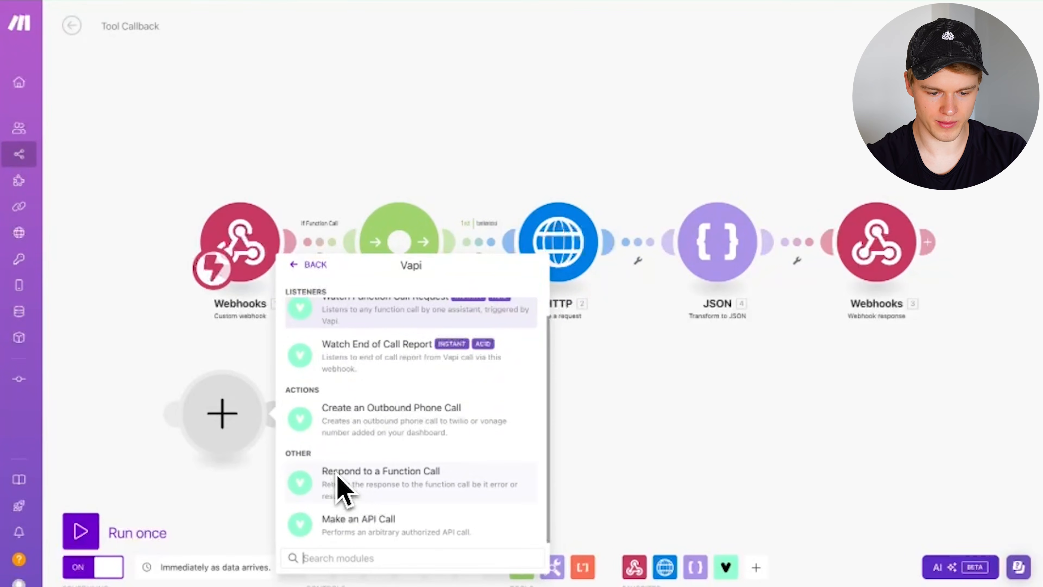
scroll(419, 400, up, 3)
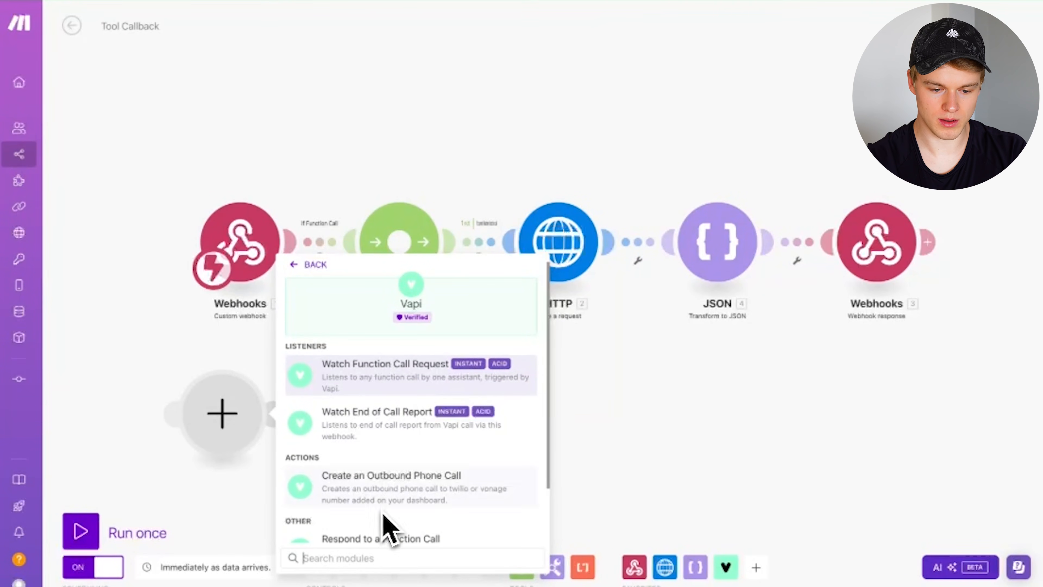
click(377, 389)
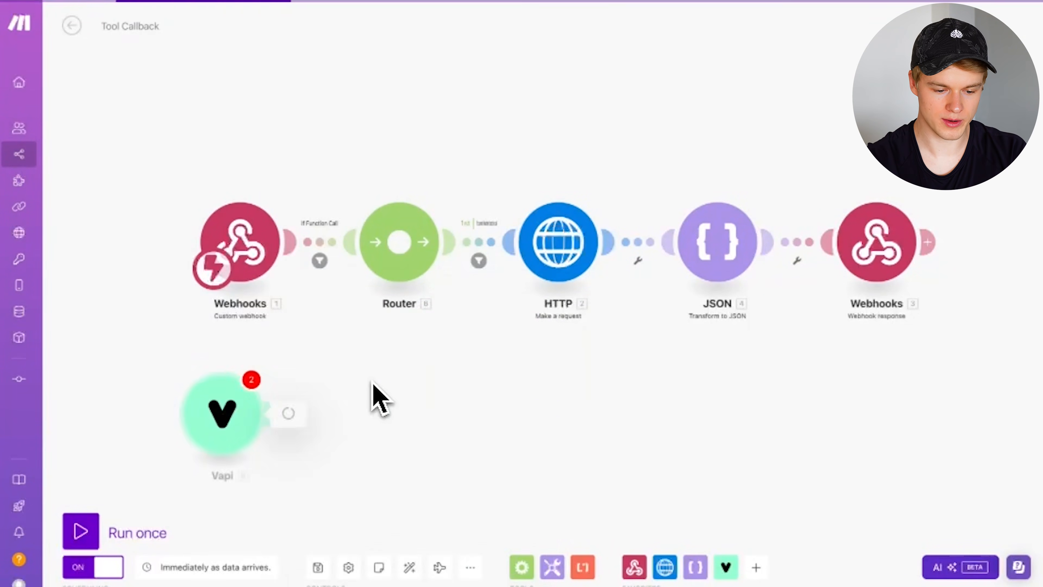
- Link the trigger to the existing Vapi webhook, copy its address, and confirm
click(452, 410)
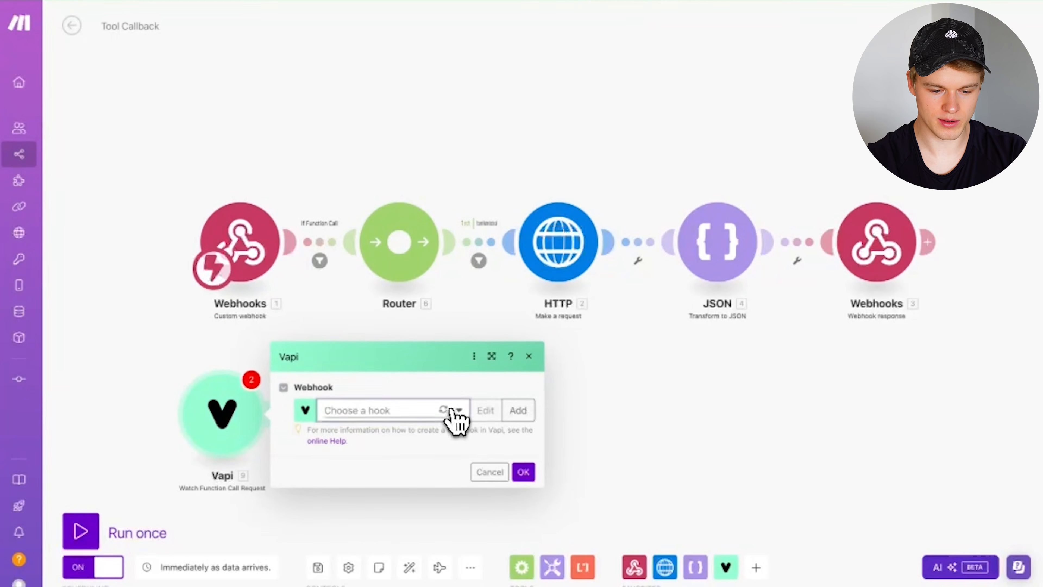
click(394, 428)
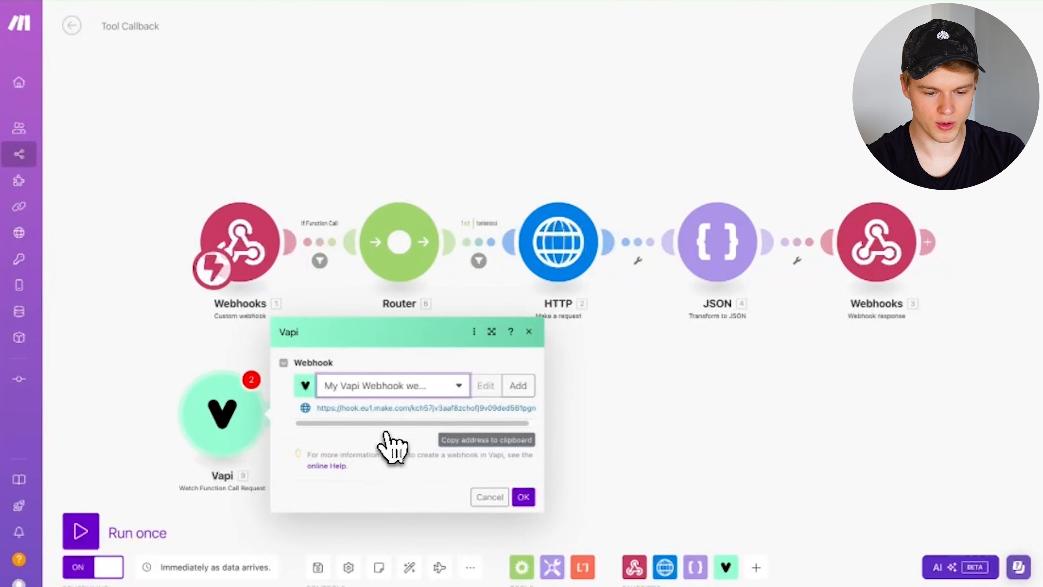
click(514, 440)
click(523, 497)
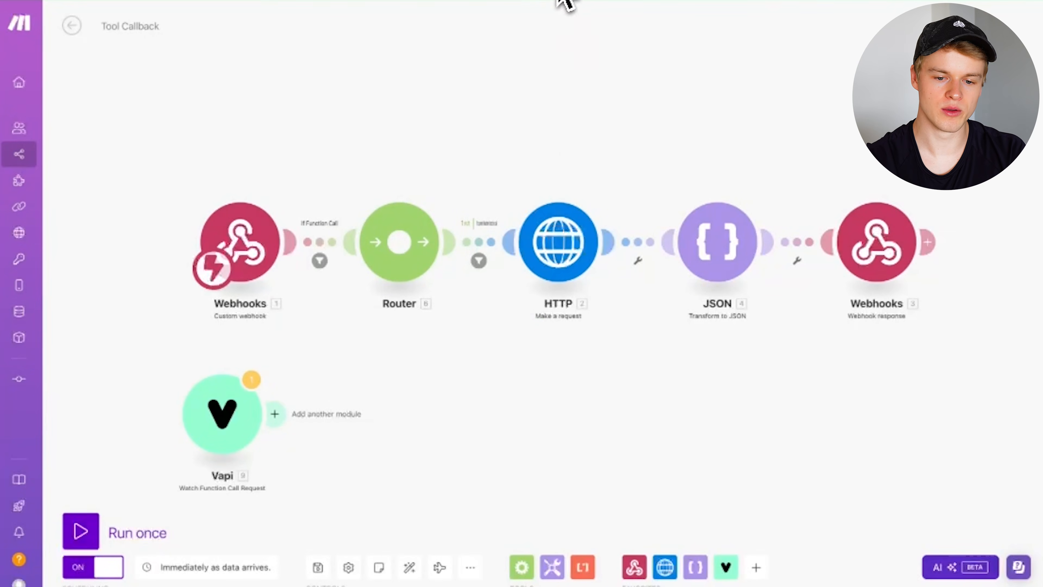
- Paste the Make webhook URL into the new Vapi tool's Server URL, then clear it
click(596, 1)
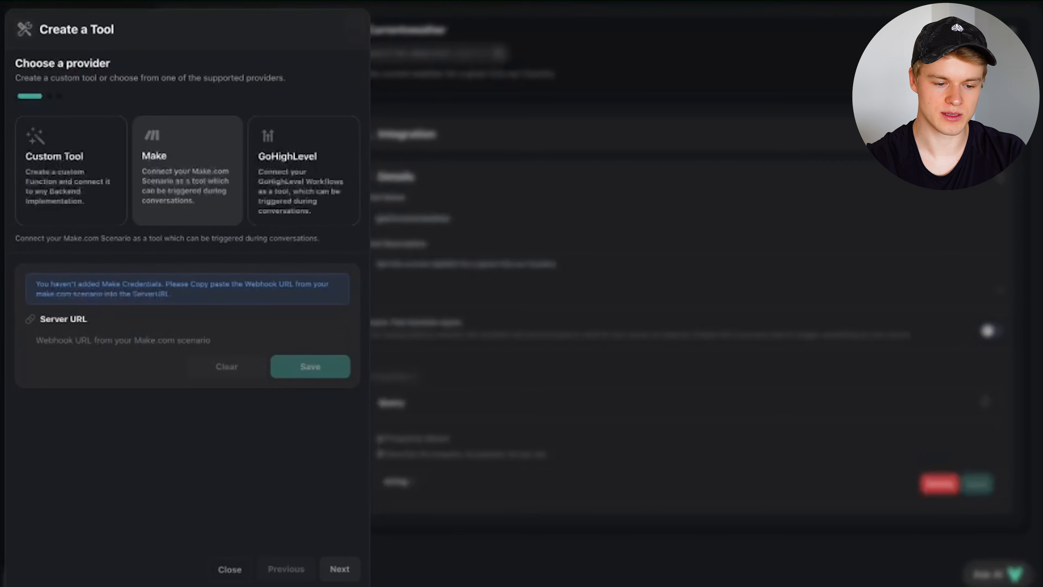
click(72, 344)
key(ctrl+v)
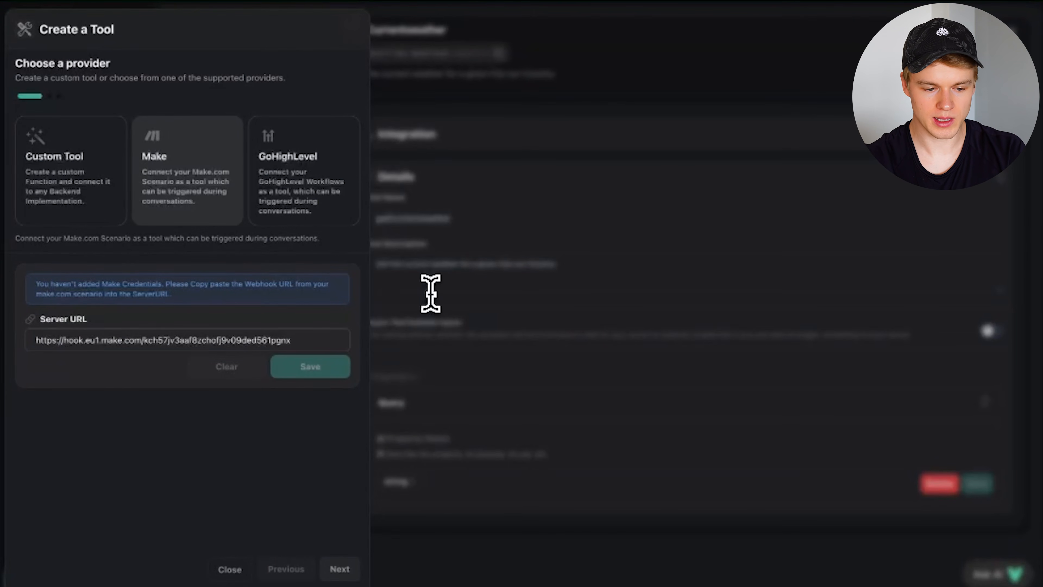
key(ctrl+a)
key(BackSpace)
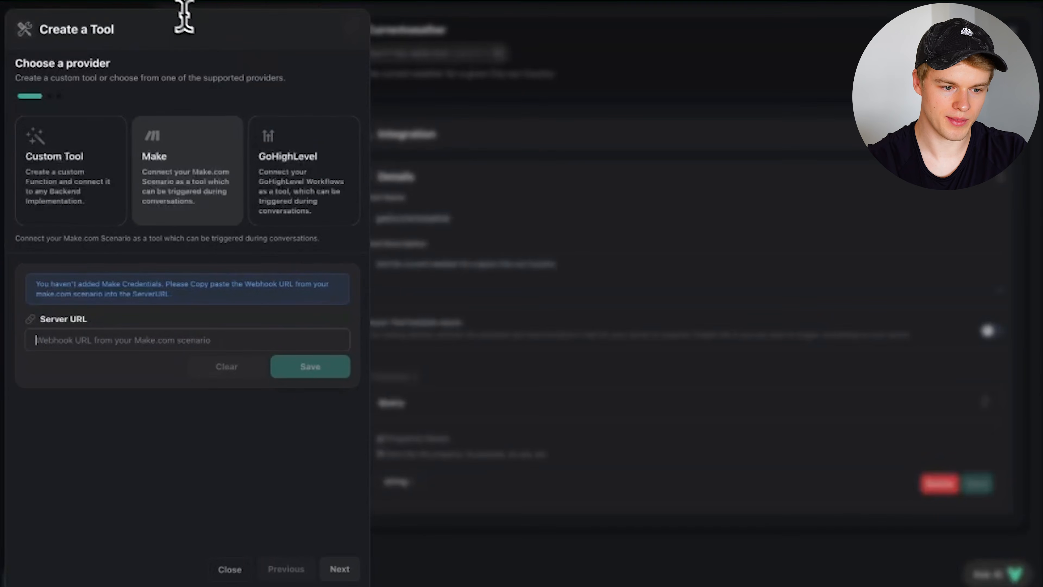
- In Make, add an empty module after the Vapi trigger and show Vapi's available actions
click(152, 3)
right_click(349, 425)
click(400, 432)
click(455, 415)
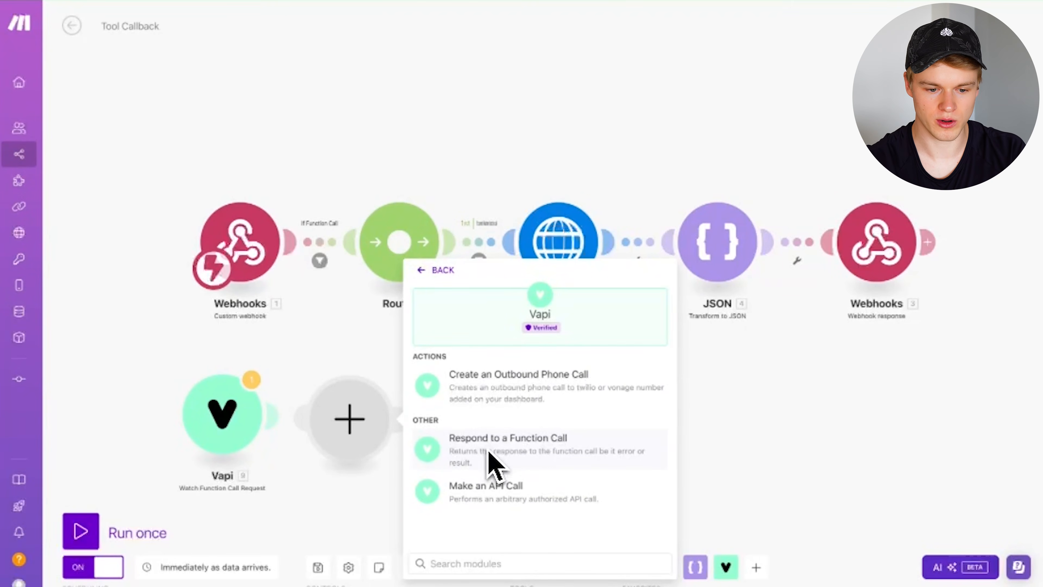
- Delete the leftover Vapi module so the Tool Callback scenario keeps its original five modules
click(311, 369)
right_click(230, 417)
click(313, 570)
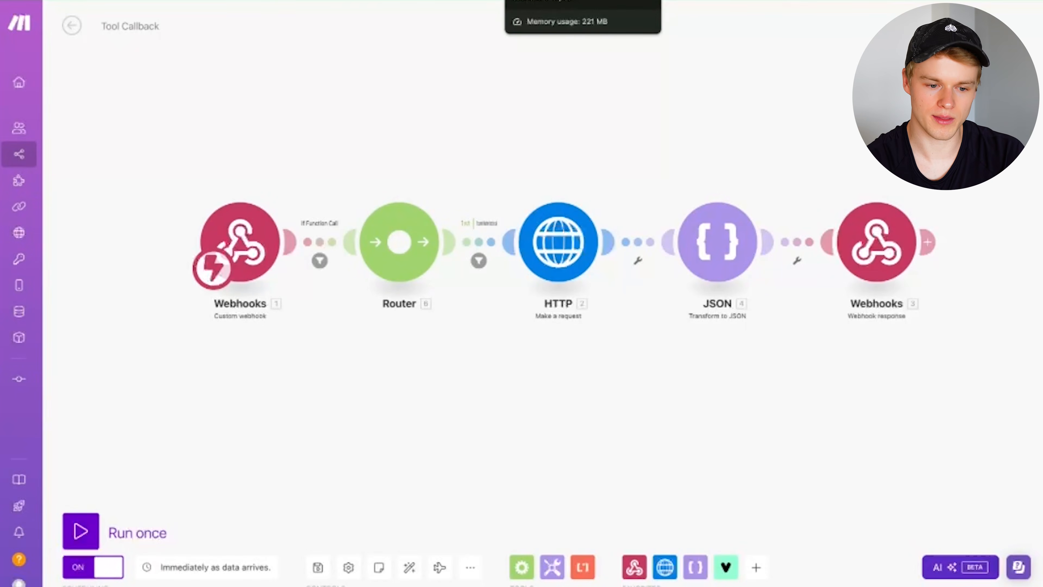
- Set the new Vapi tool's provider to Custom Tool
click(521, 1)
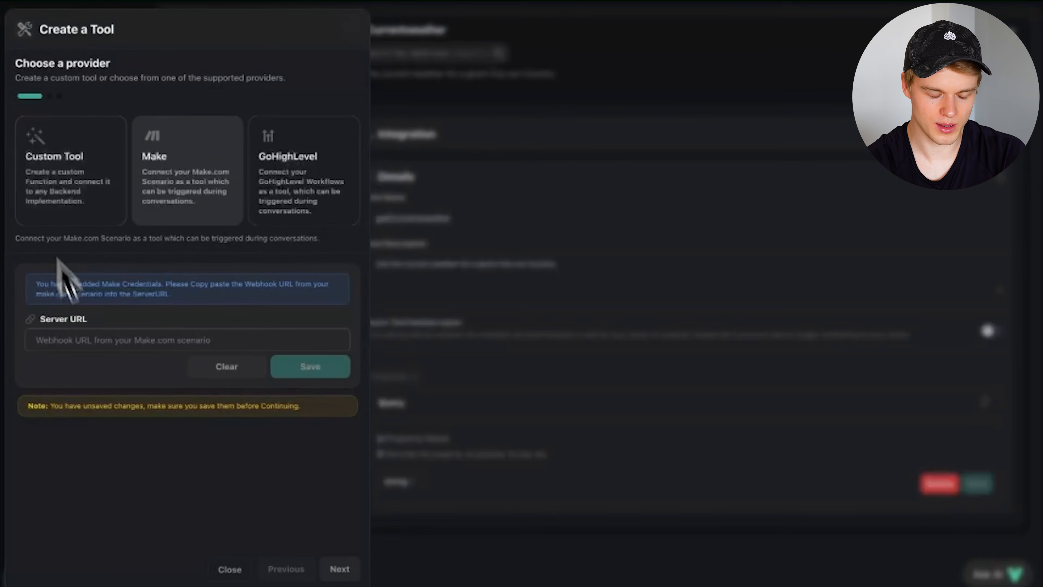
click(88, 217)
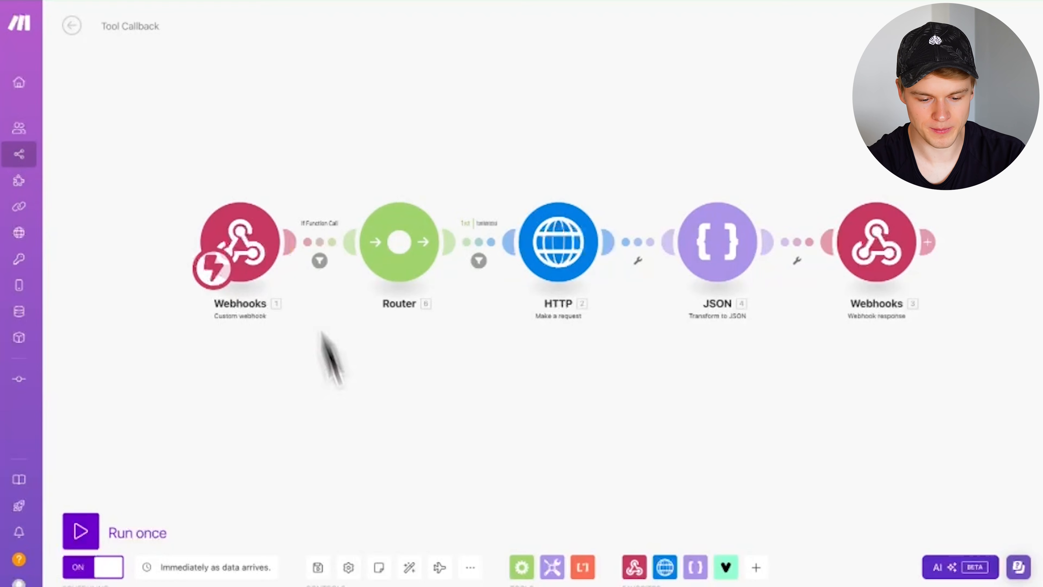
- Copy the webhook address of the scenario's first Webhooks module to the clipboard
click(475, 567)
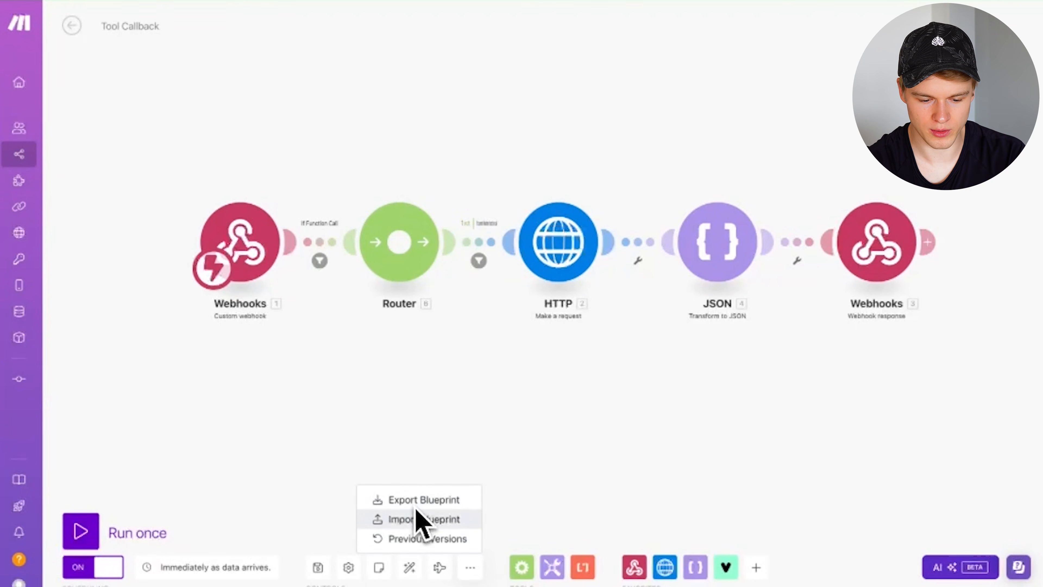
click(688, 399)
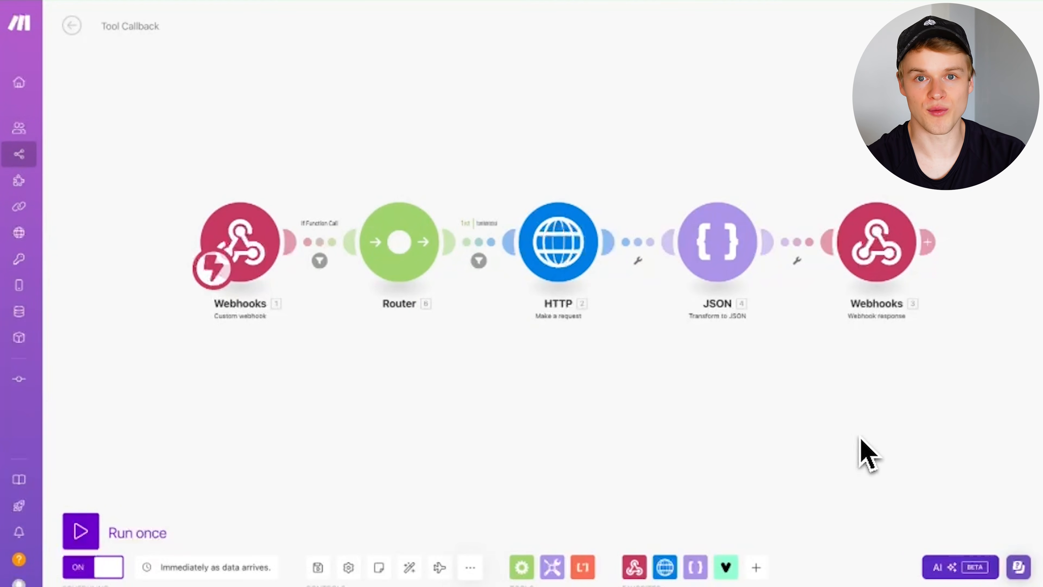
click(252, 271)
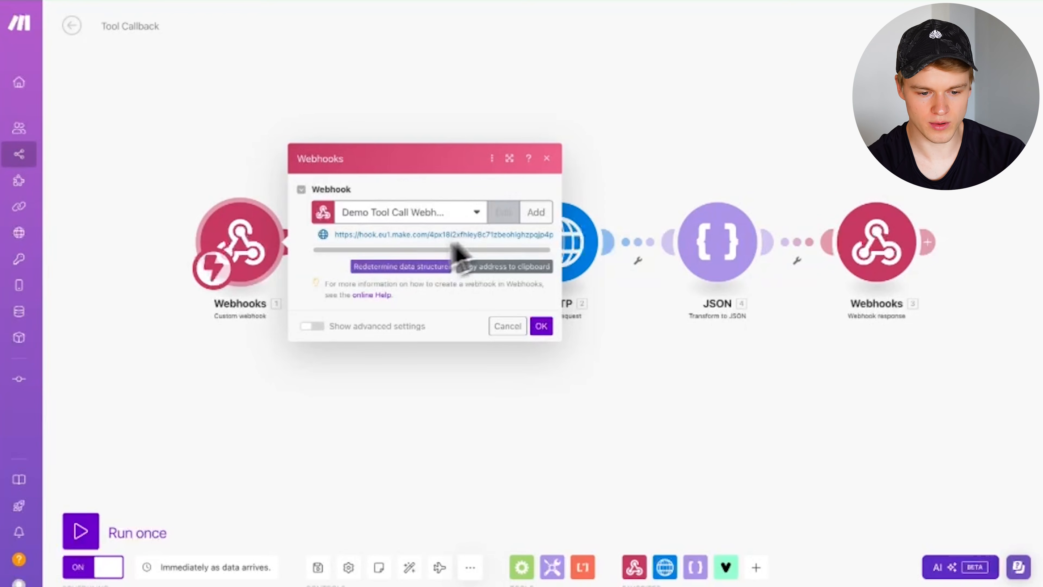
click(497, 267)
click(541, 327)
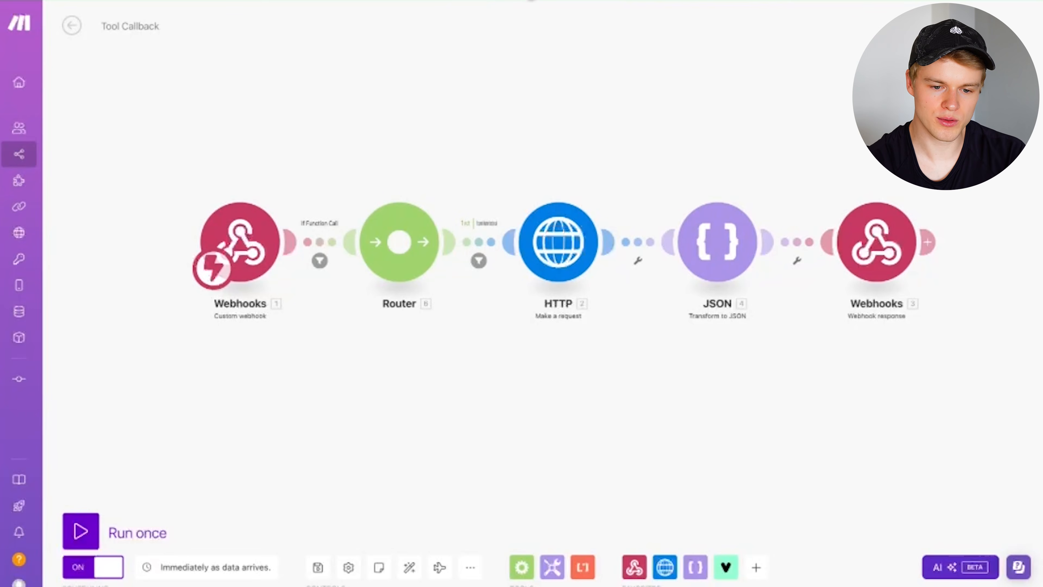
click(530, 0)
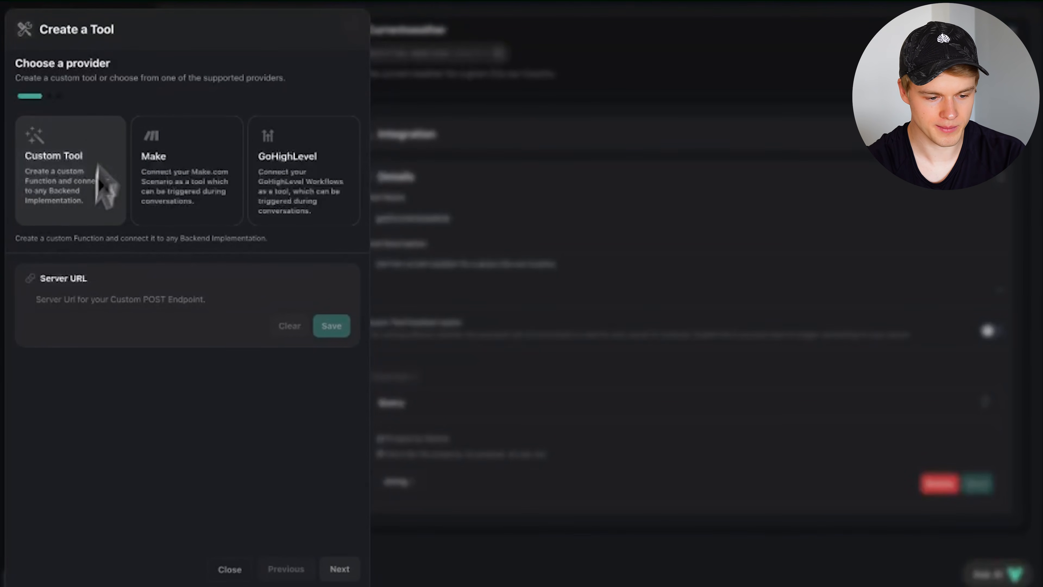
- Paste the Make webhook address as the tool's Server URL, strip the test suffix, and save
click(71, 300)
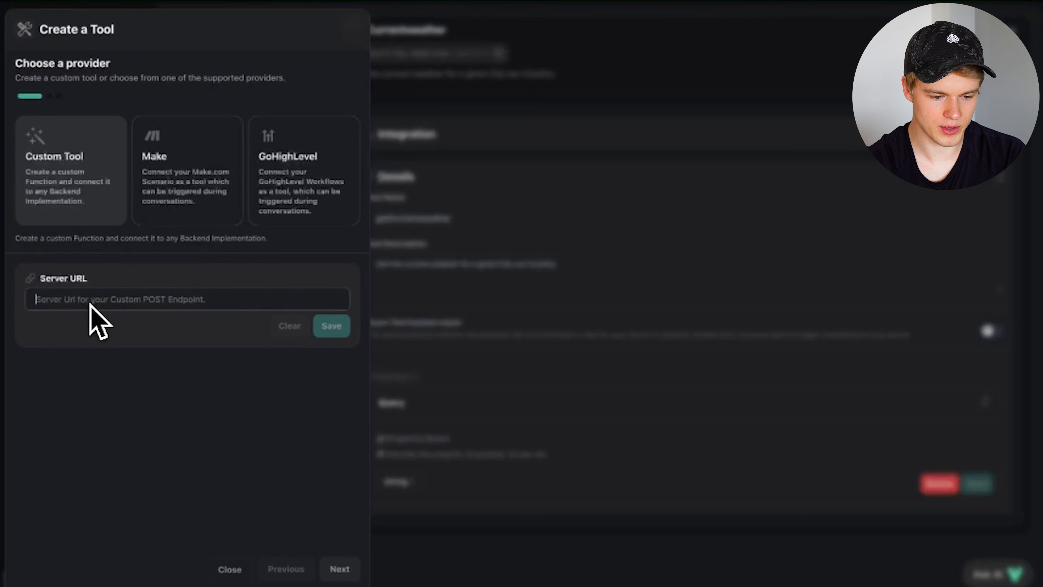
key(ctrl+v)
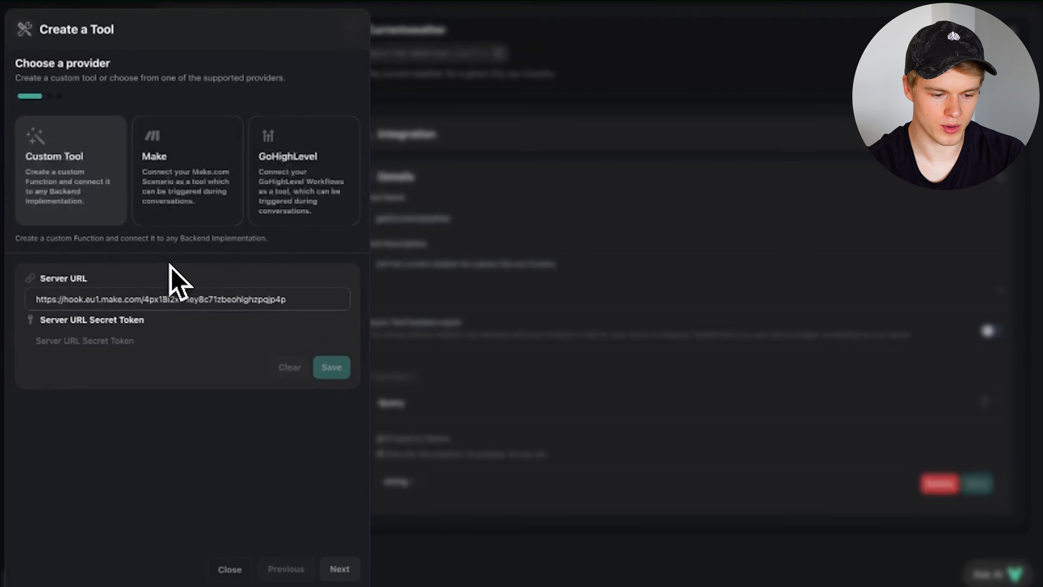
click(77, 336)
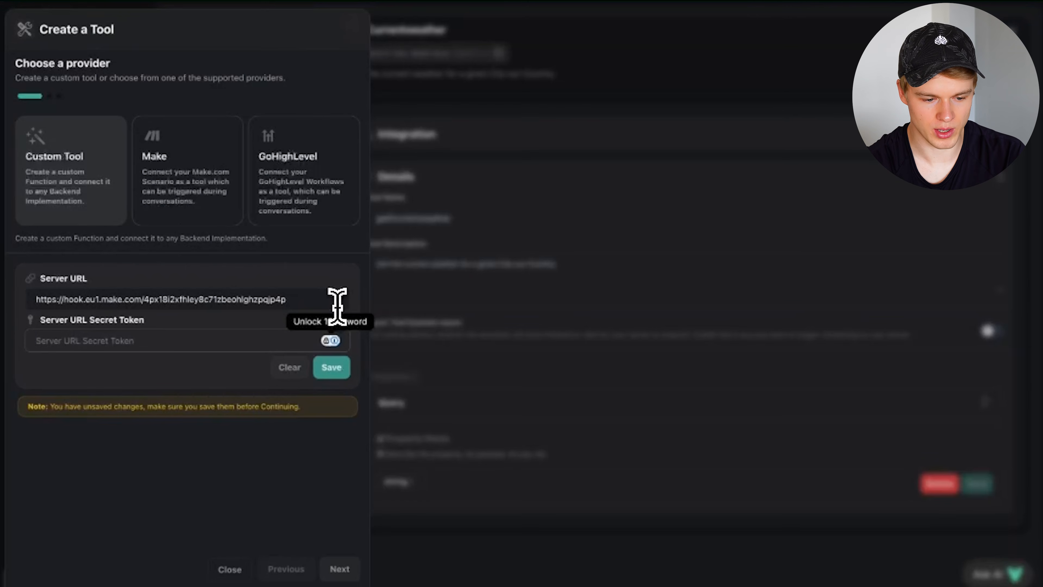
click(308, 299)
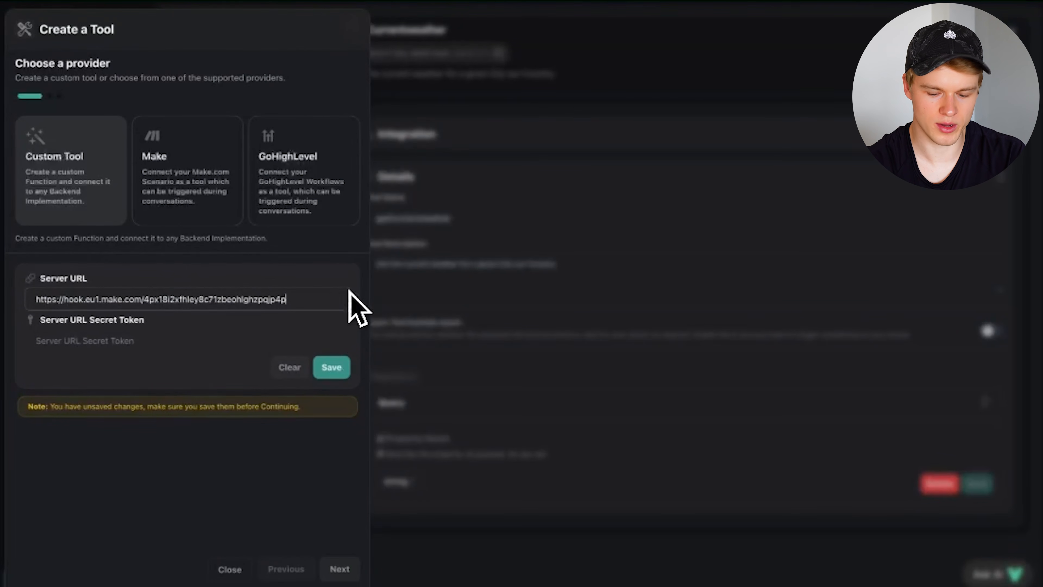
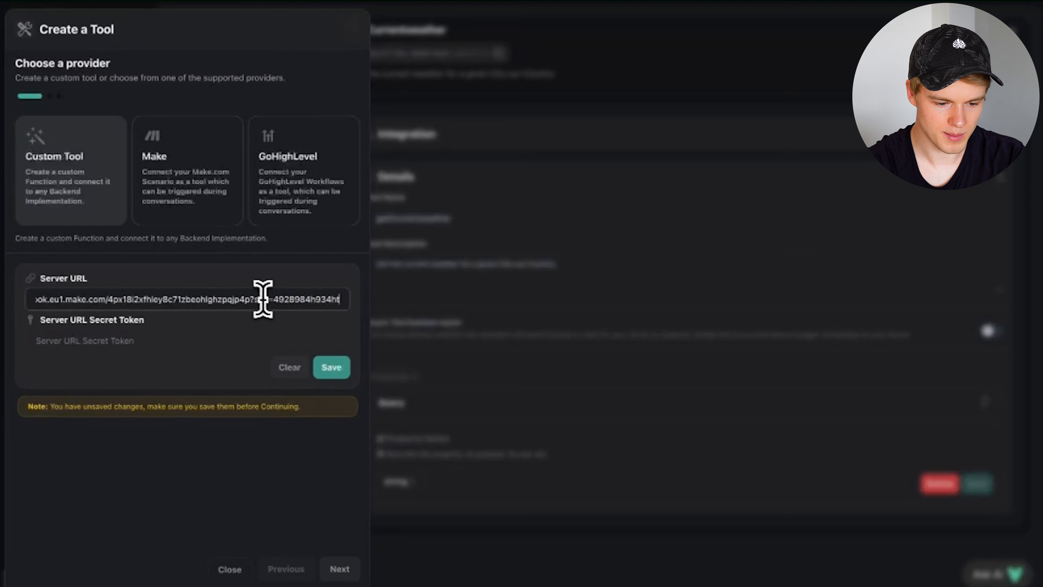
drag(248, 296, 263, 338)
key(BackSpace)
click(328, 367)
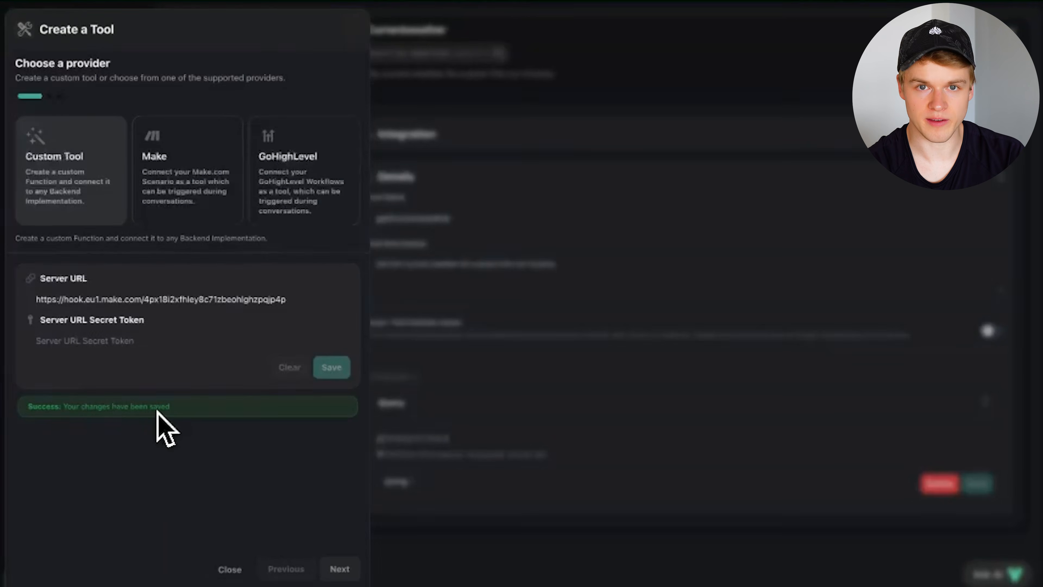
click(345, 572)
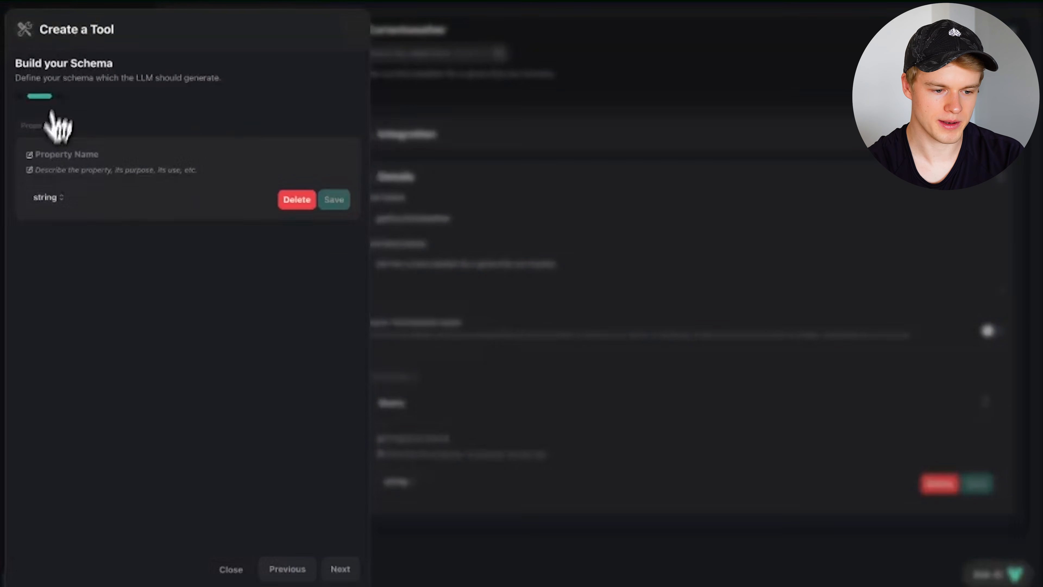
- Name the new schema property Query
drag(17, 68, 216, 89)
click(232, 92)
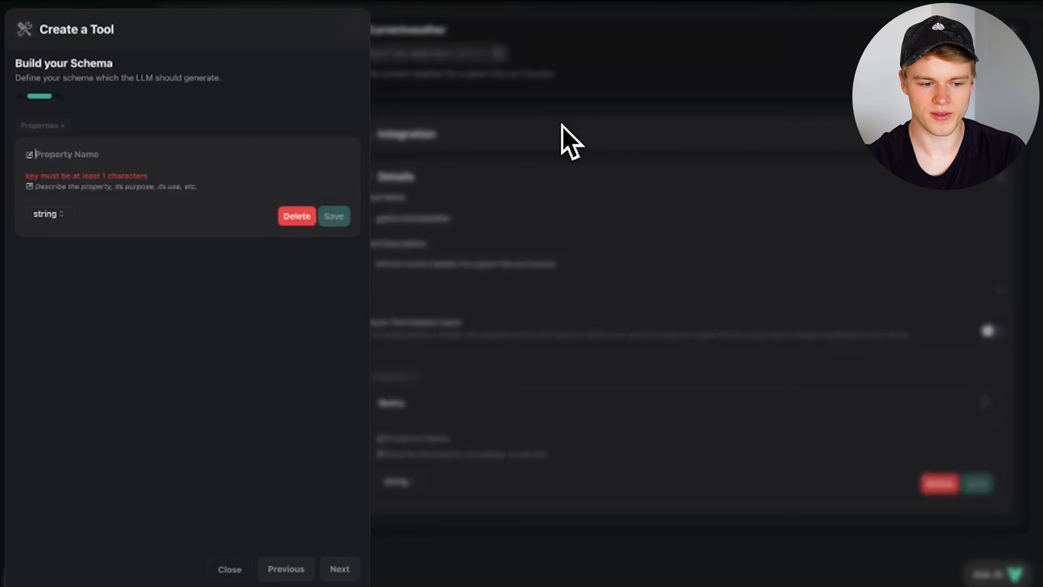
text(Query)
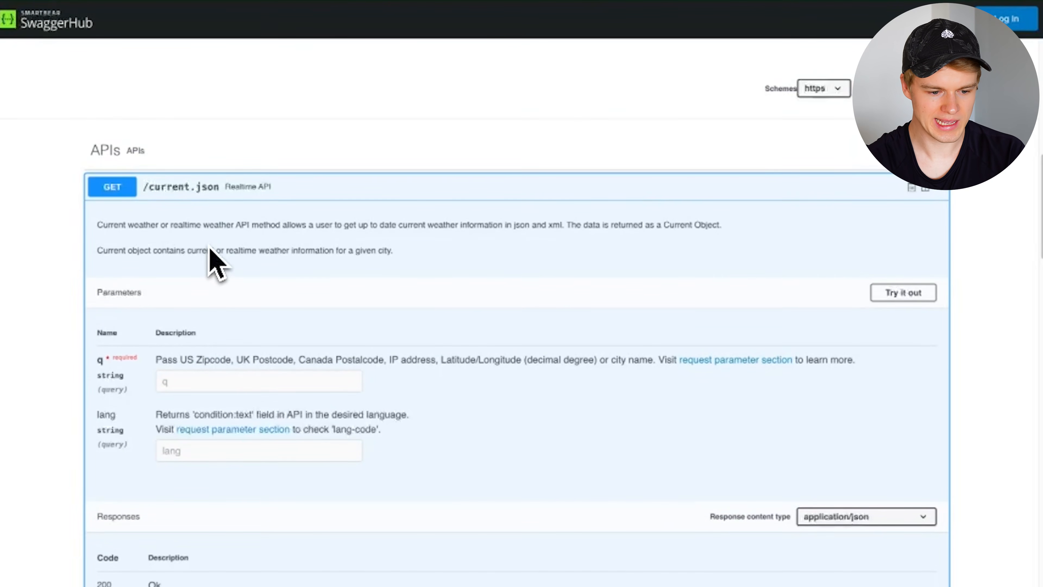
scroll(213, 230, up, 5)
scroll(217, 216, down, 2)
scroll(166, 394, down, 3)
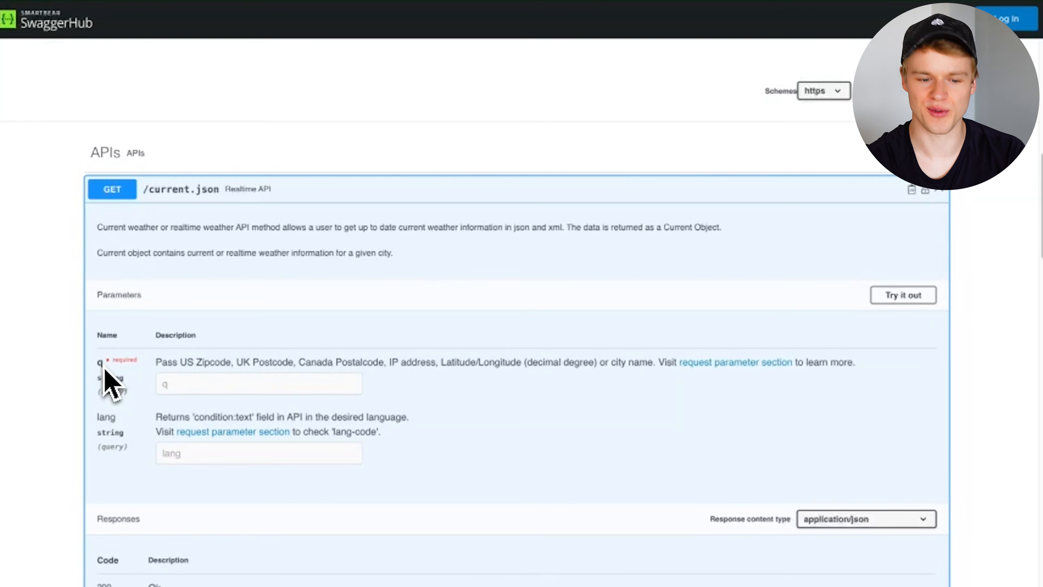
drag(157, 376, 592, 361)
click(592, 360)
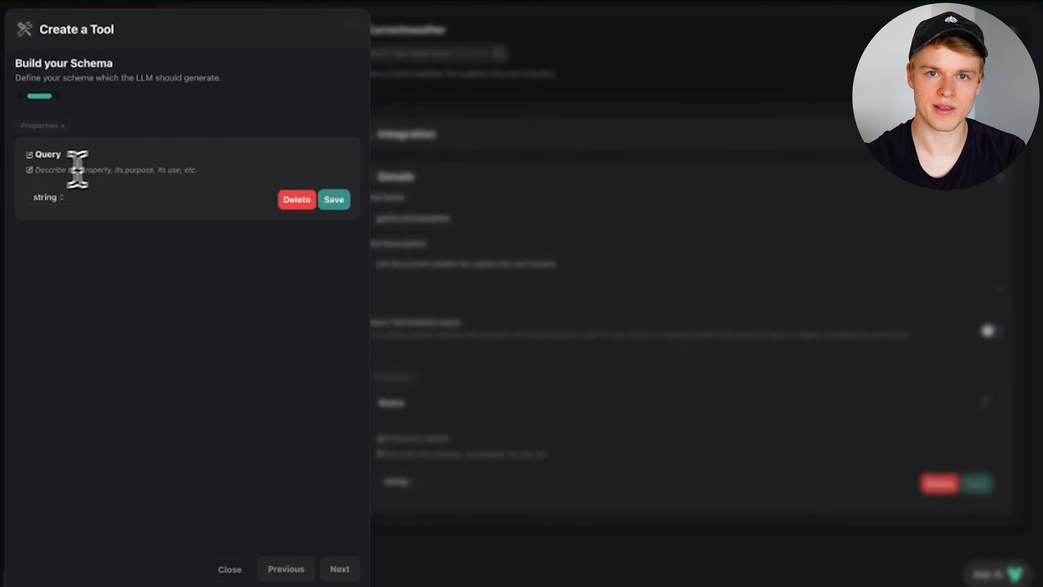
- Write the Query description, changing the word 'location' to 'country'
click(113, 173)
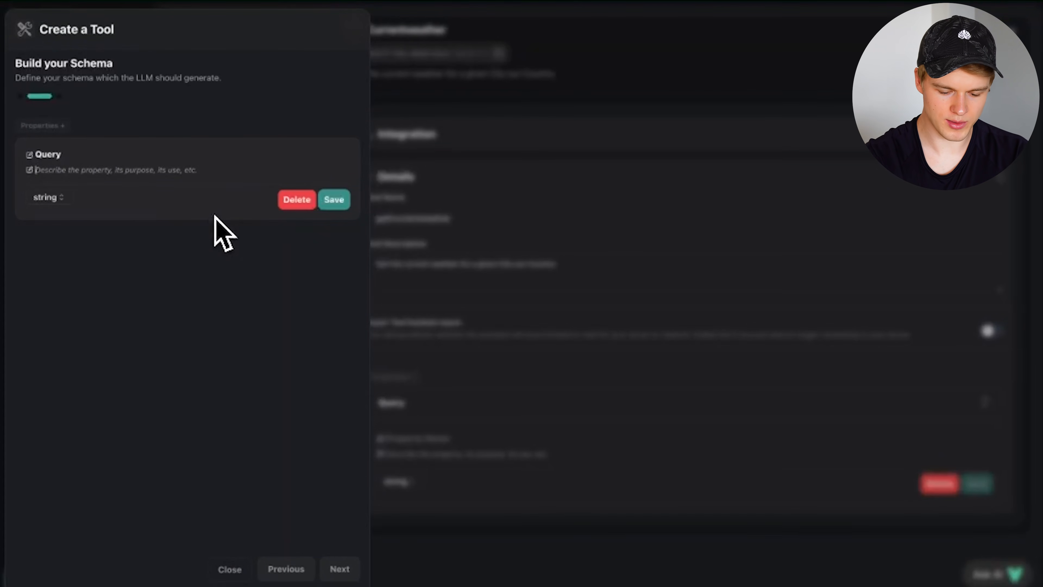
text(The city )
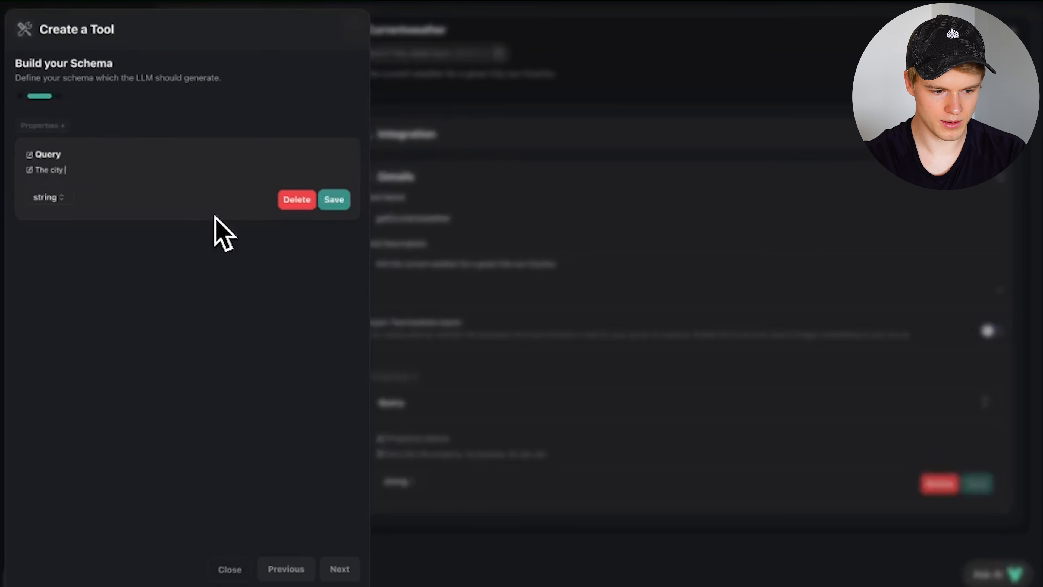
text(of location )
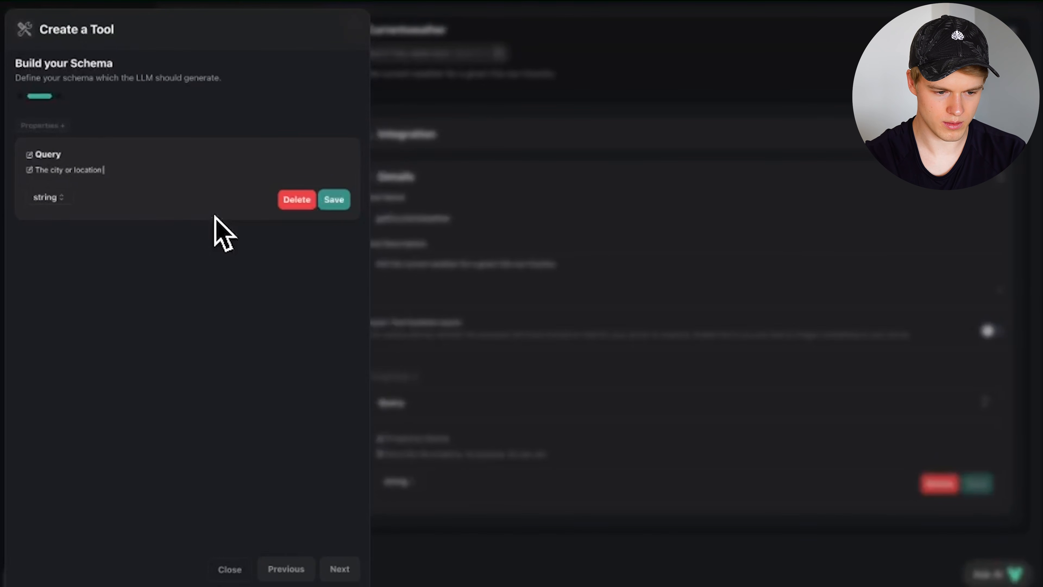
text(we w)
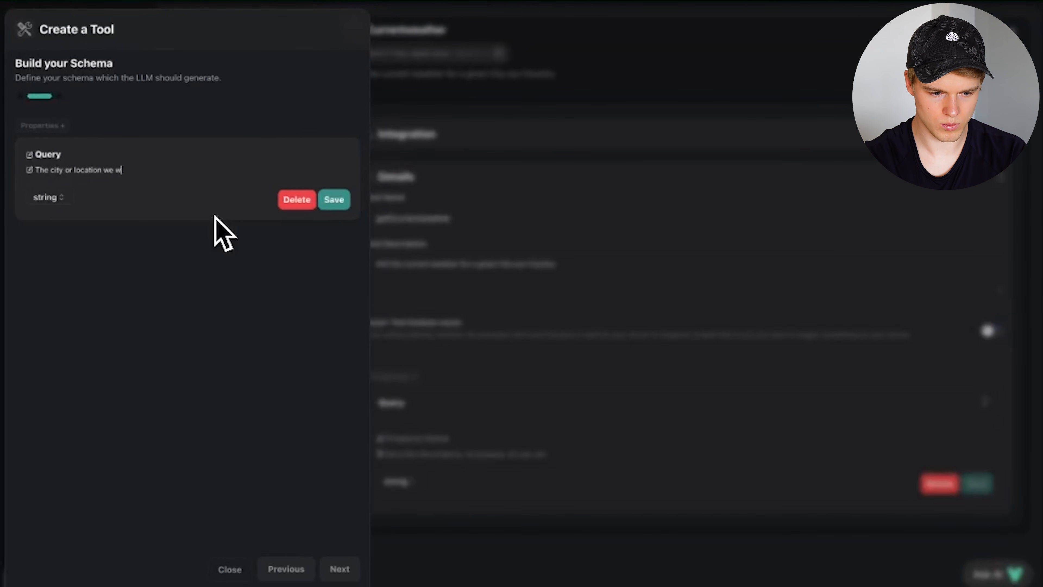
text(ant to get the weather)
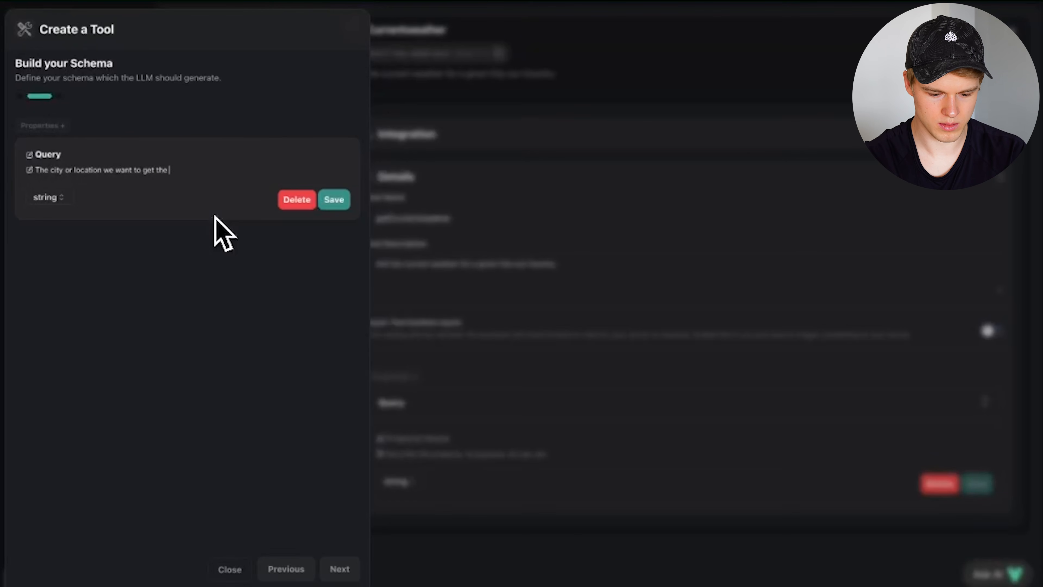
text(or)
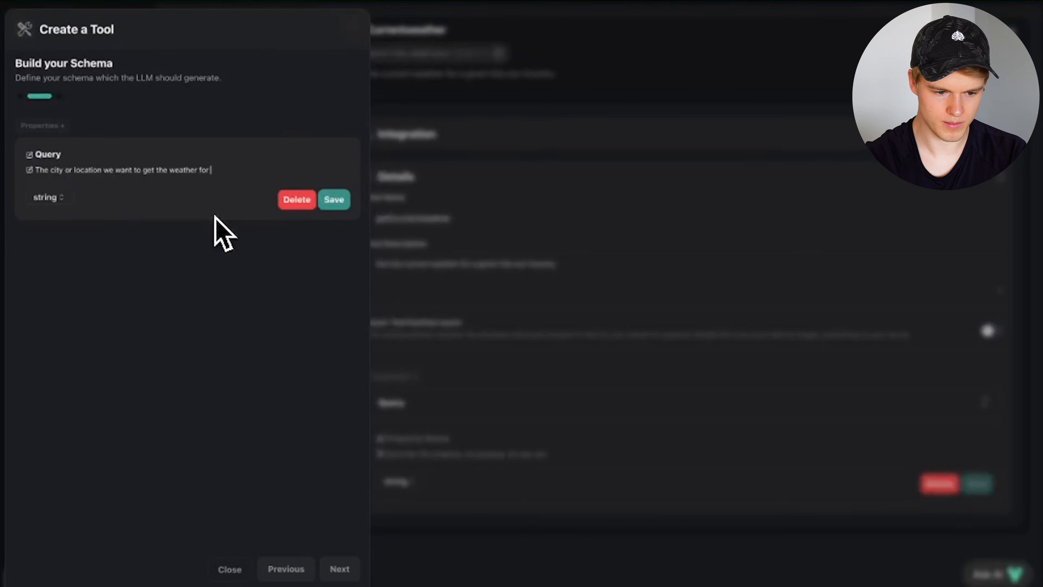
triple_click(49, 169)
click(49, 169)
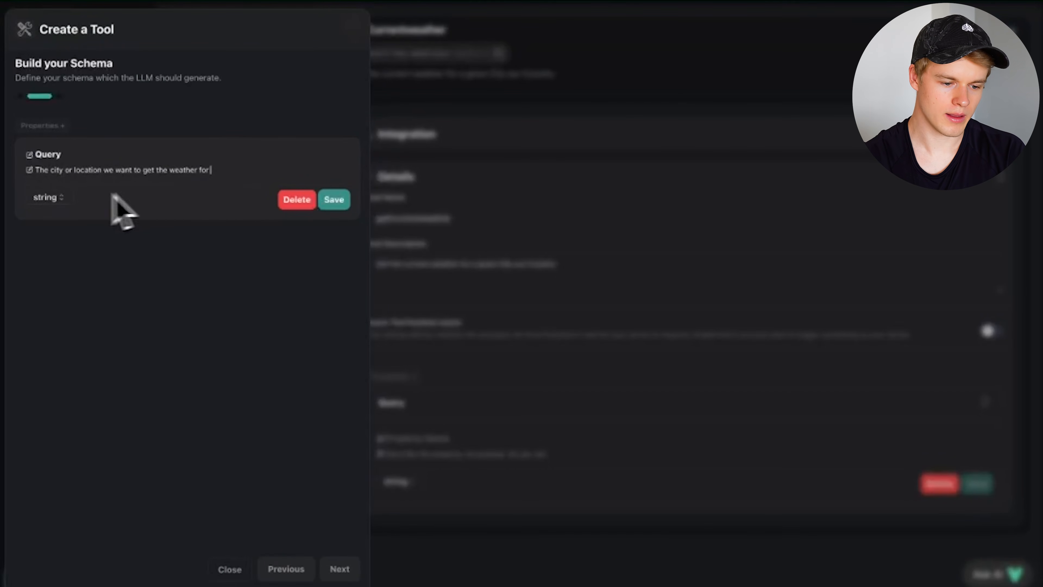
drag(37, 169, 208, 171)
click(59, 171)
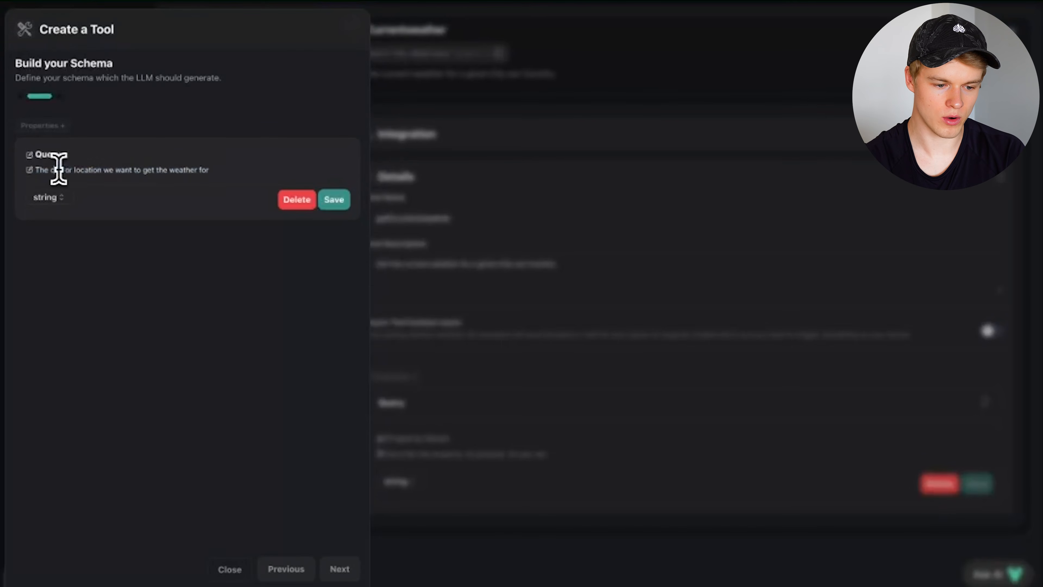
double_click(84, 171)
text(country)
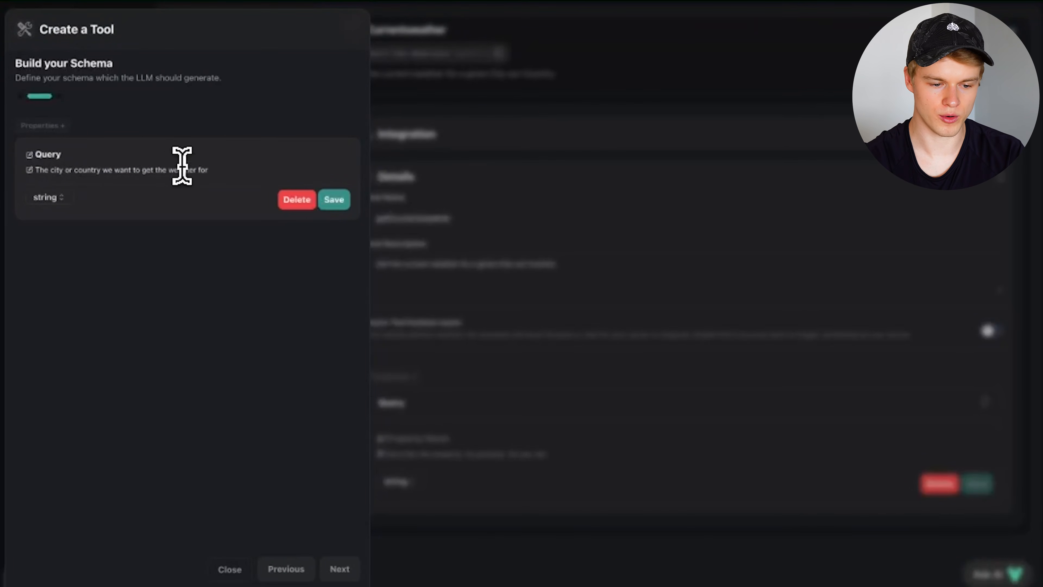
- Finalize the description 'The city or country we want to get the weather for' and save the property
drag(210, 169, 33, 169)
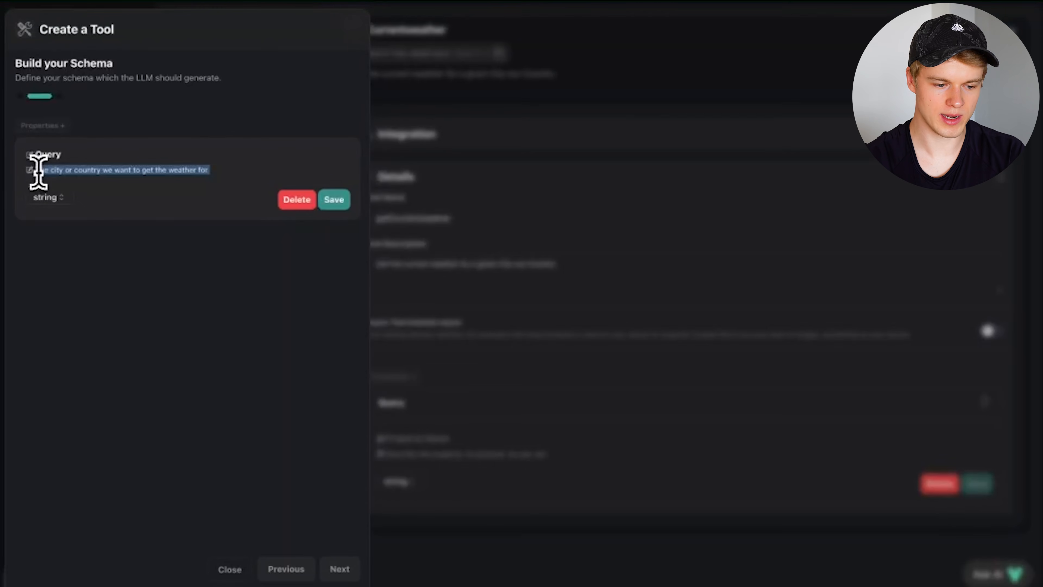
click(57, 171)
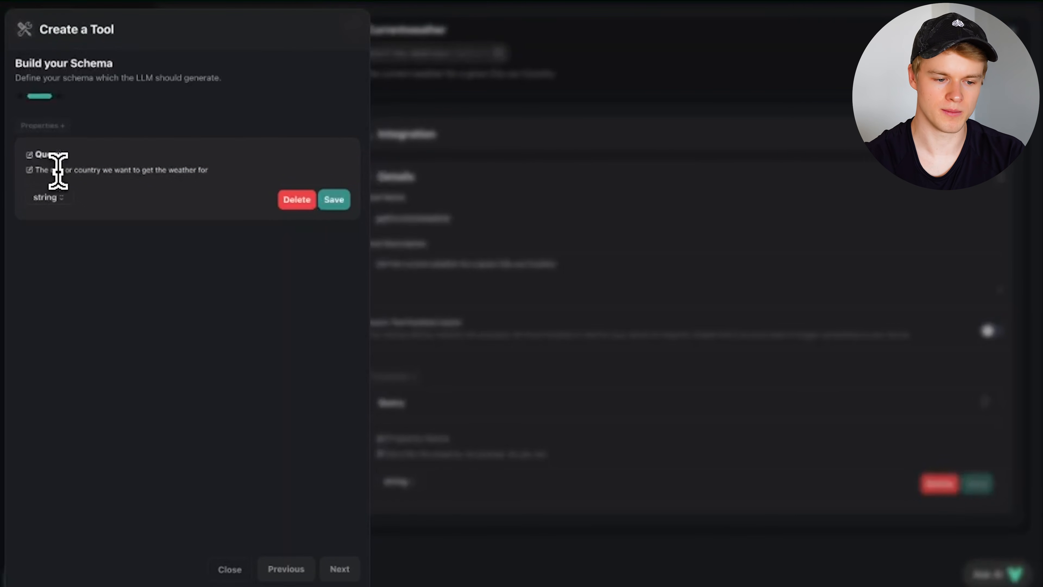
triple_click(216, 170)
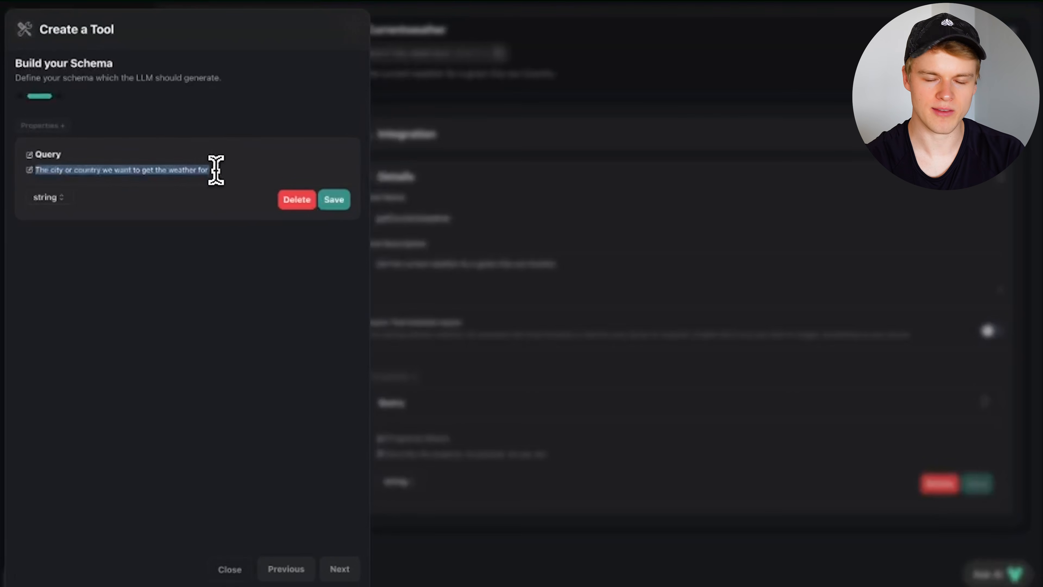
click(216, 169)
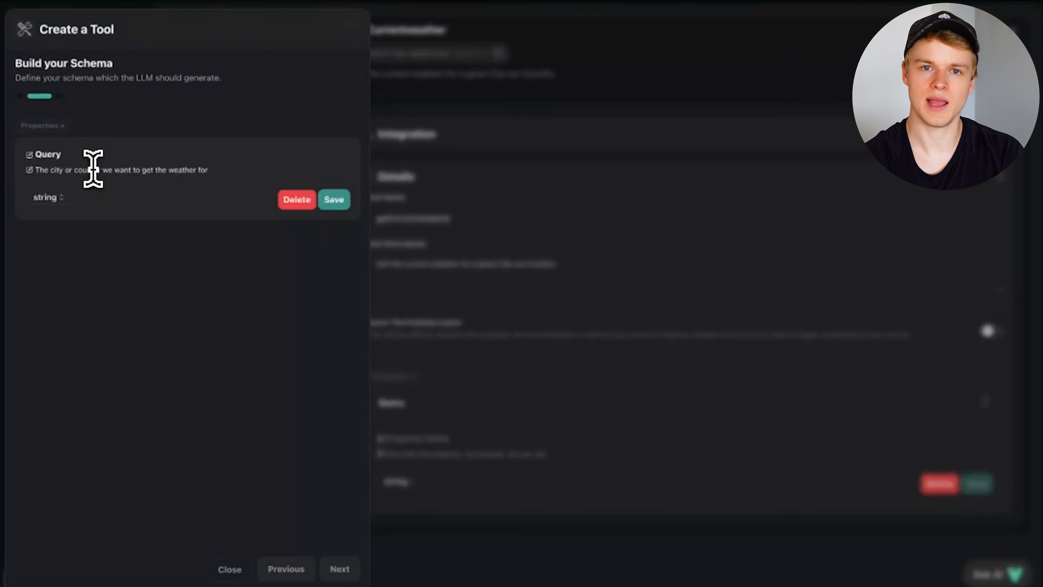
drag(37, 170, 210, 171)
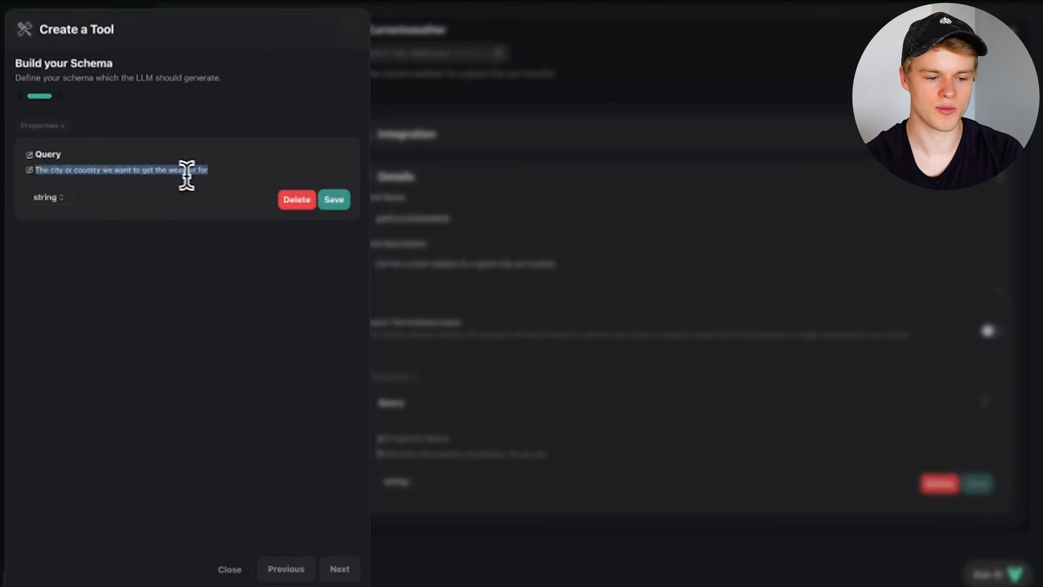
click(144, 163)
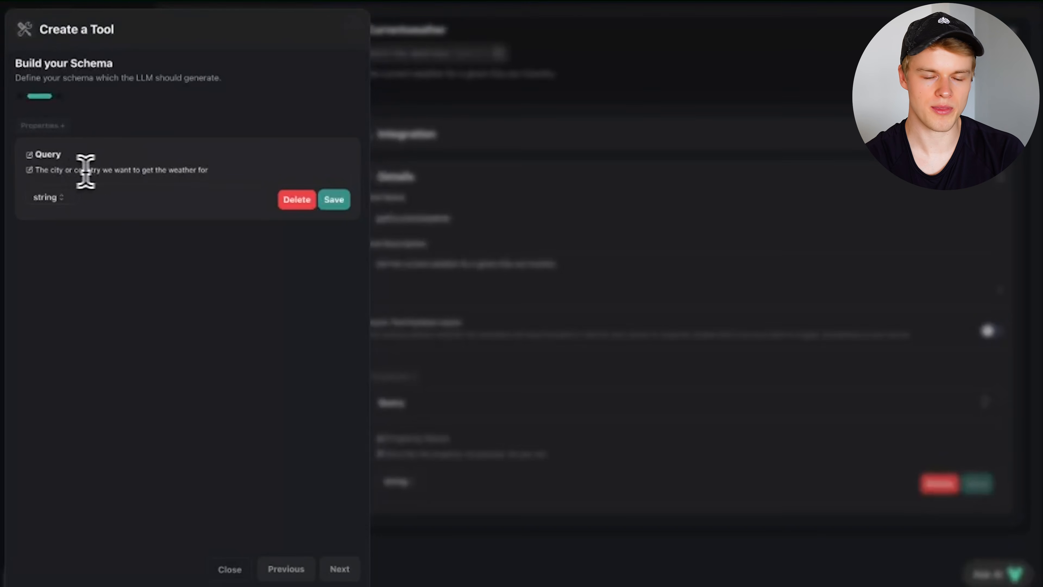
click(65, 172)
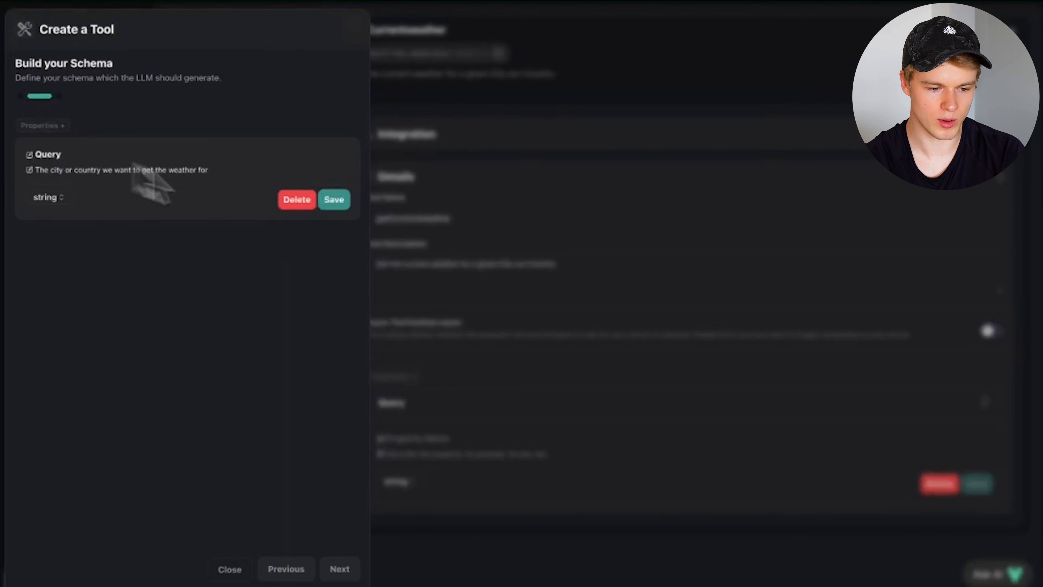
click(335, 201)
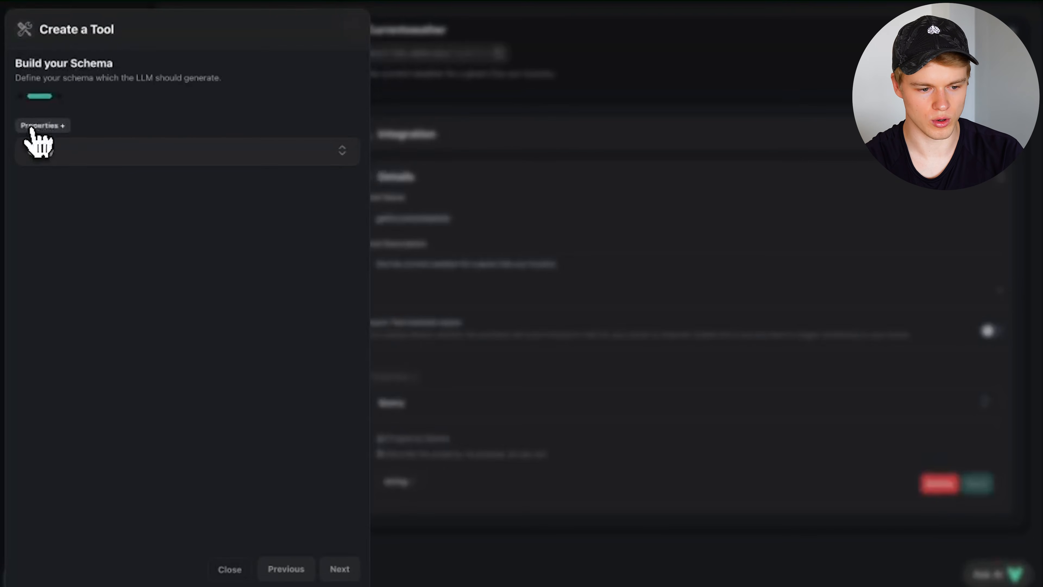
- Name the new tool getCurrentweather in the tool details step
click(339, 571)
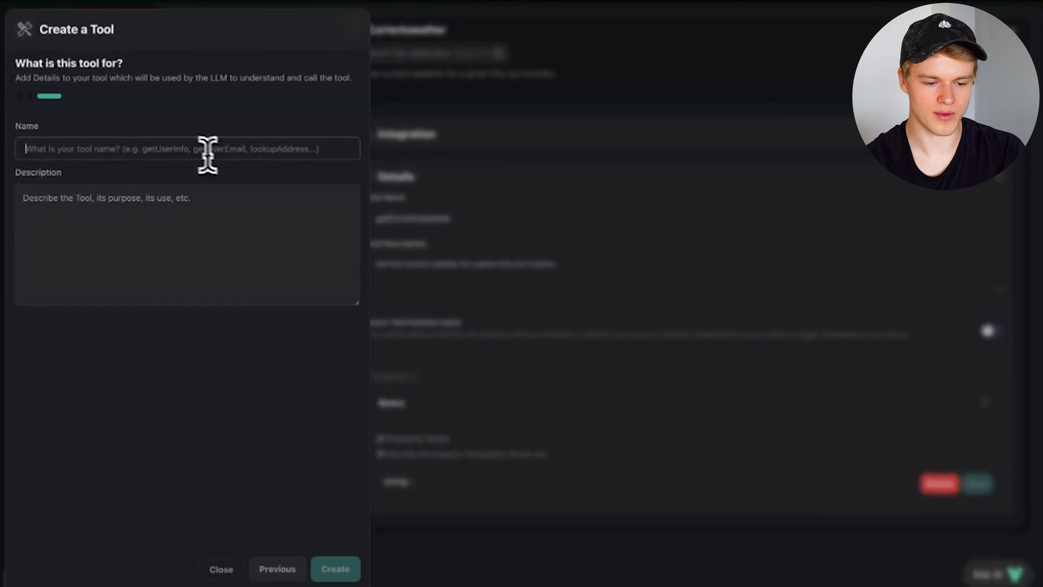
click(151, 155)
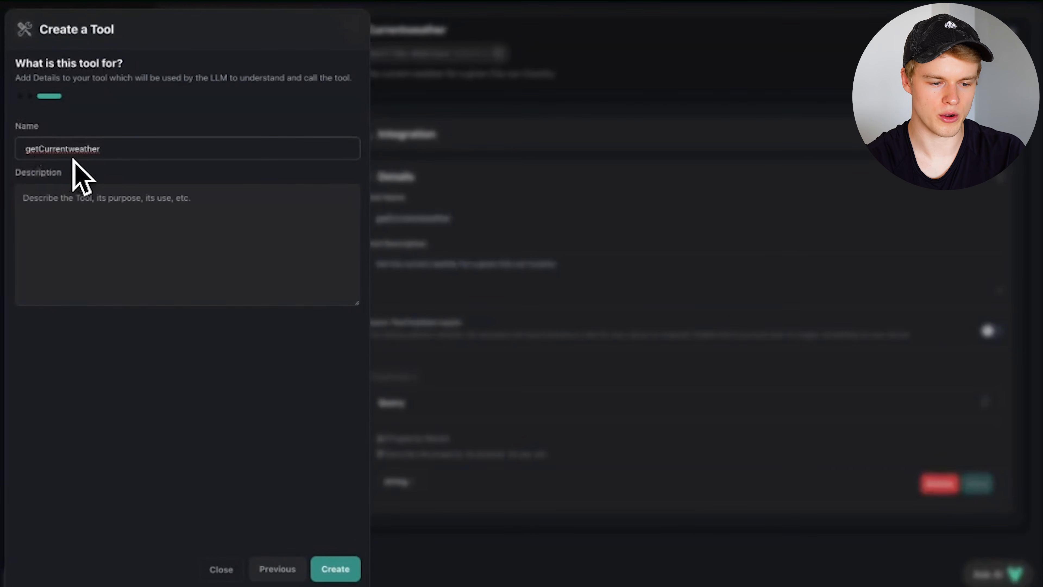
click(74, 203)
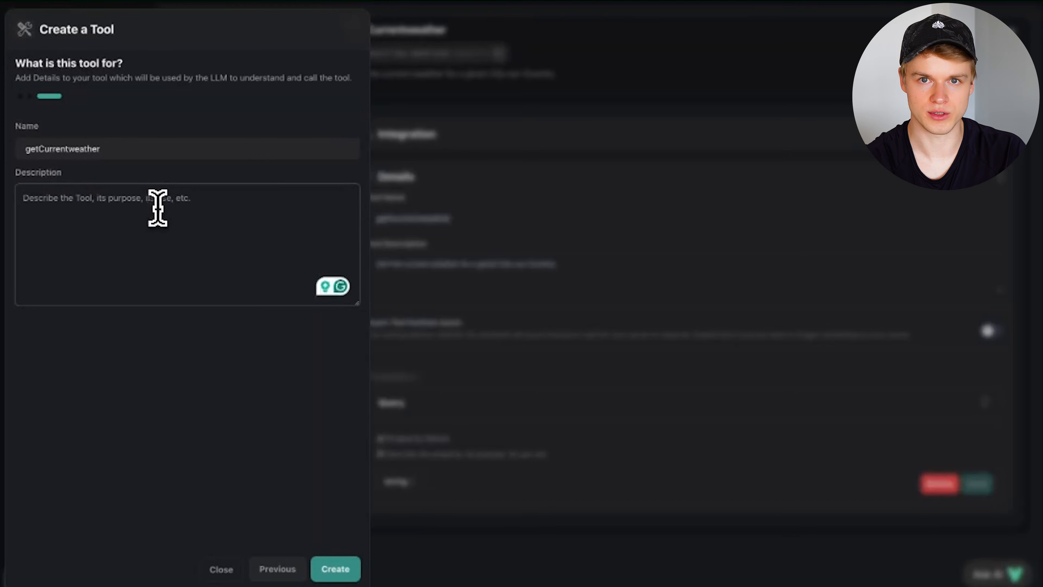
- Paste 'Get the current weather for a given City our Country' as the tool's description
text(Get the current weather for a given City our Country)
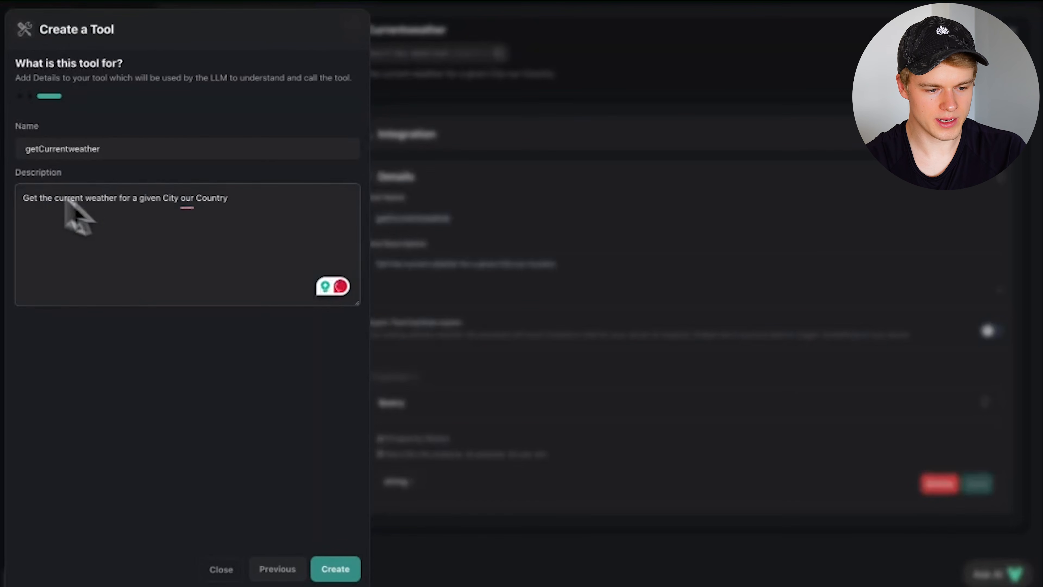
drag(29, 195, 256, 198)
click(249, 200)
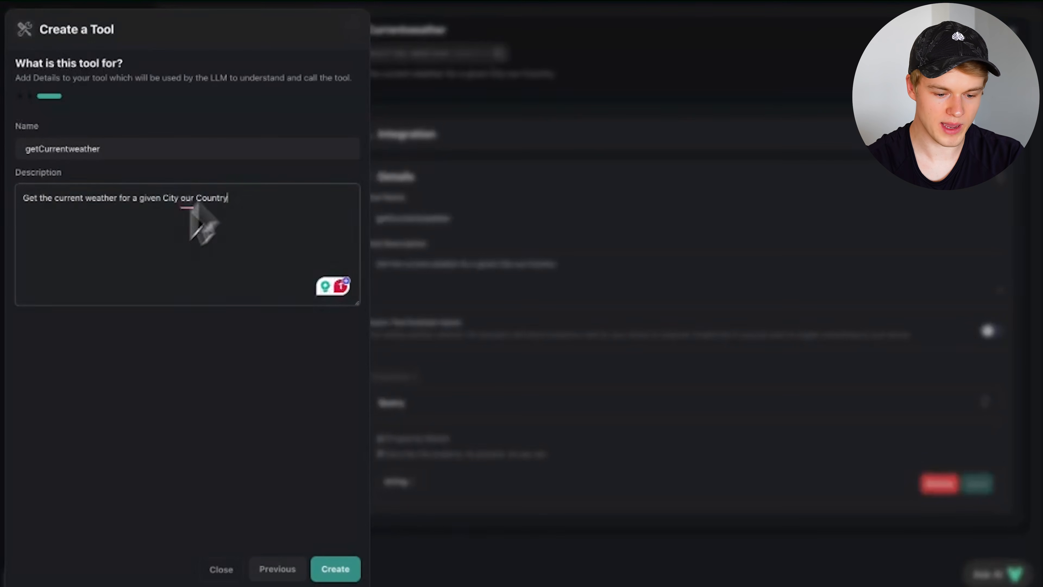
- Create the getCurrentweather tool, delete its accidental duplicate, and return to Ava's assistant settings
click(334, 572)
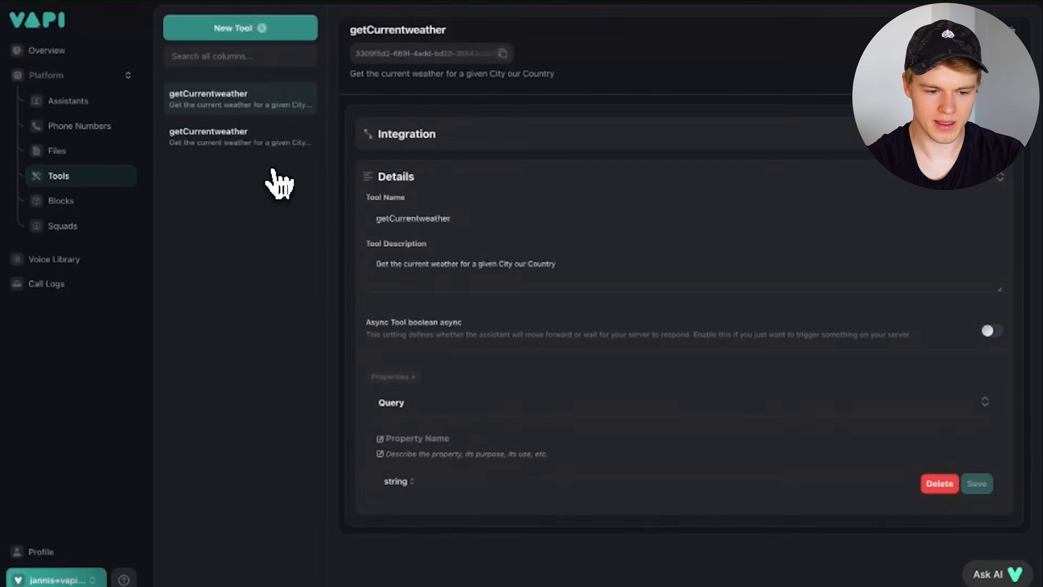
click(233, 135)
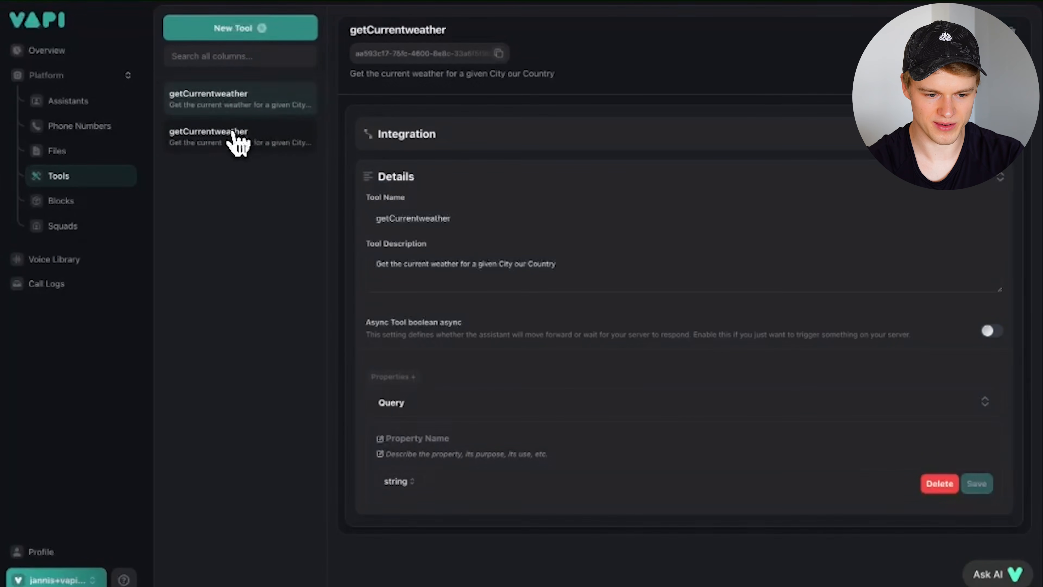
click(238, 111)
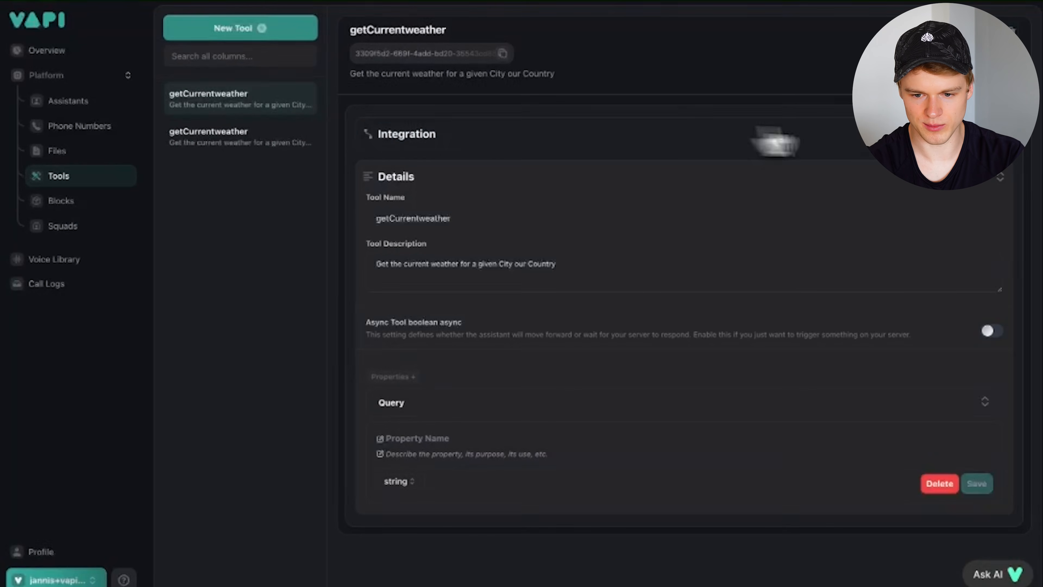
click(1014, 32)
click(588, 350)
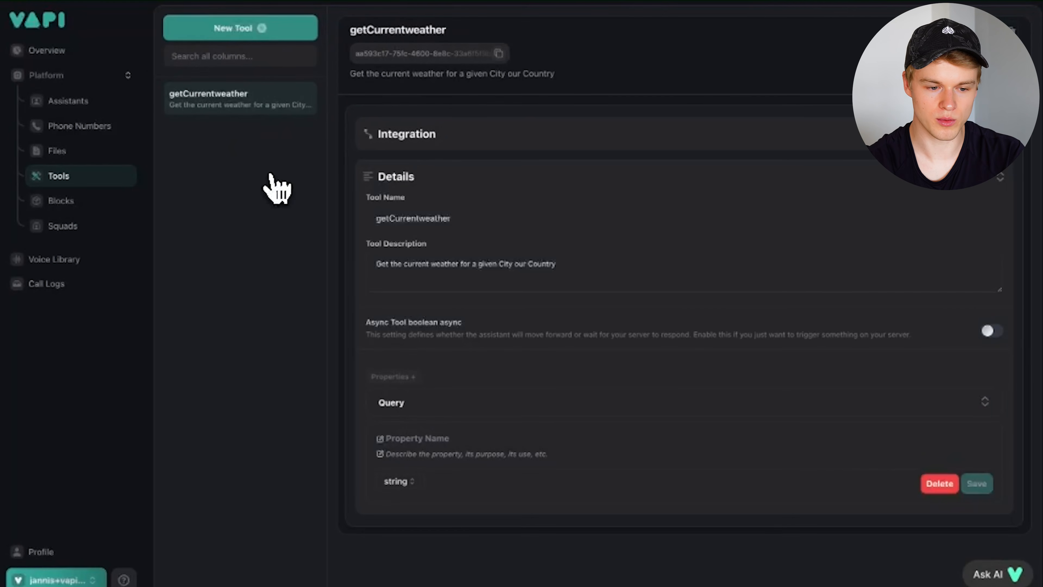
click(68, 102)
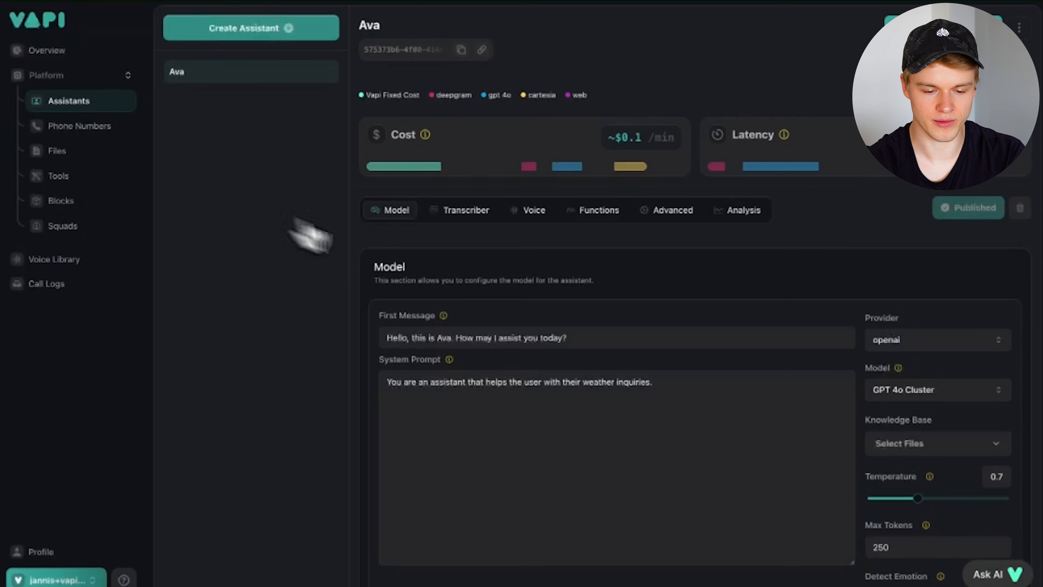
- Confirm getCurrentweather appears among Ava's attached tools under Functions
click(599, 212)
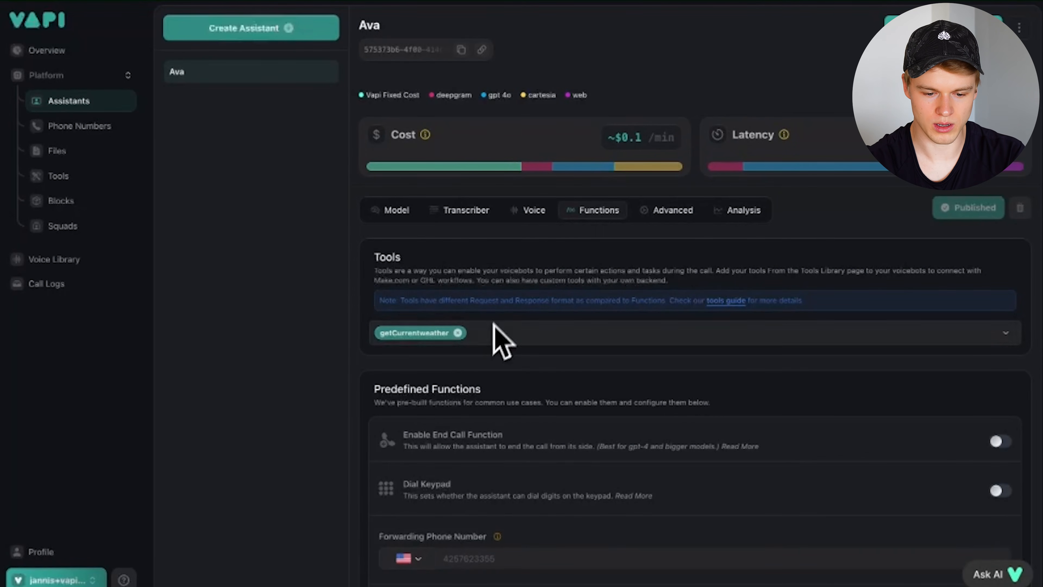
click(508, 340)
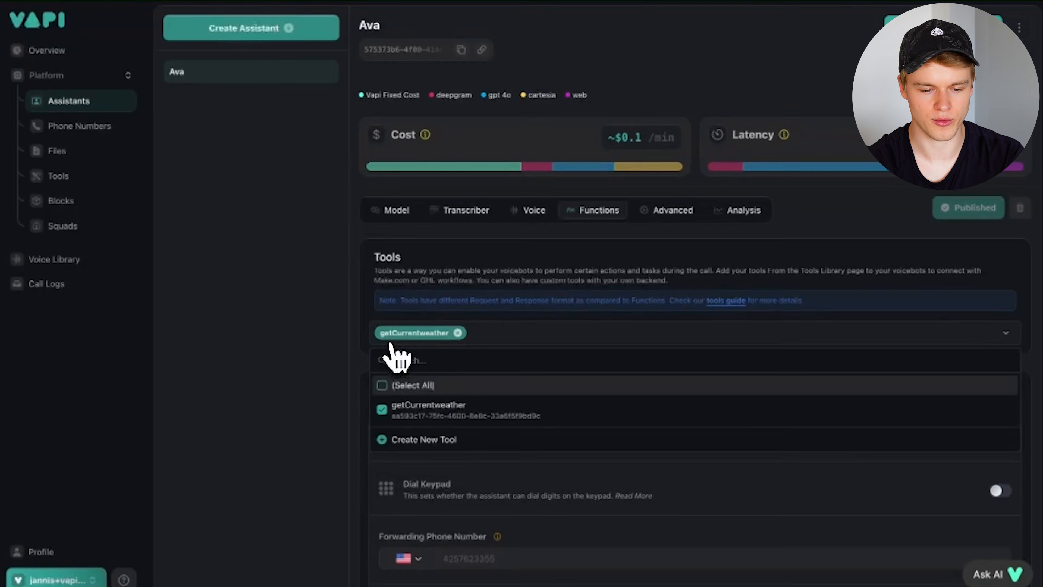
click(553, 216)
- Review the Server Messages options in Ava's Advanced settings
scroll(553, 216, down, 1)
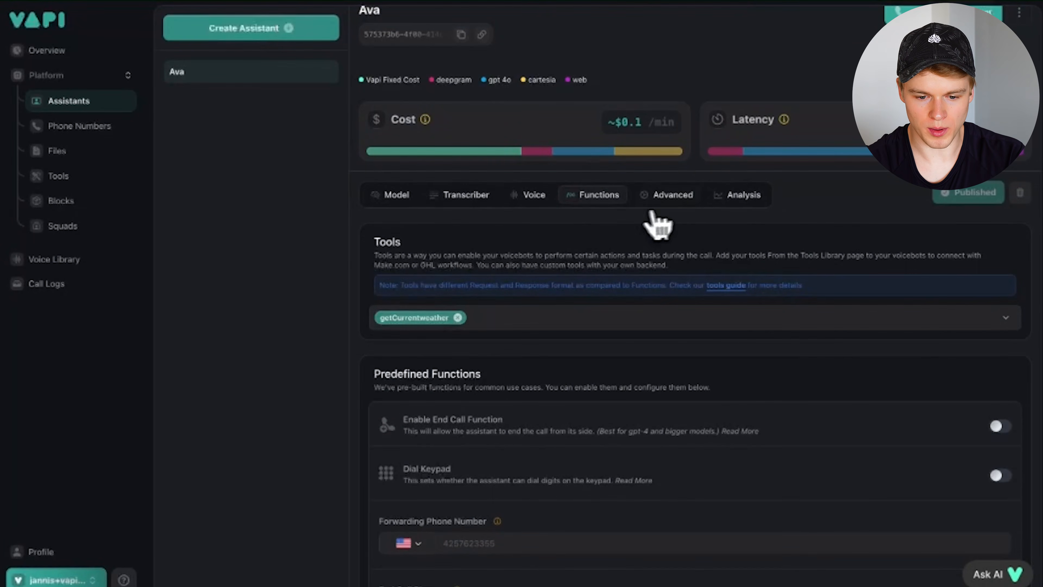
click(678, 196)
scroll(531, 338, down, 4)
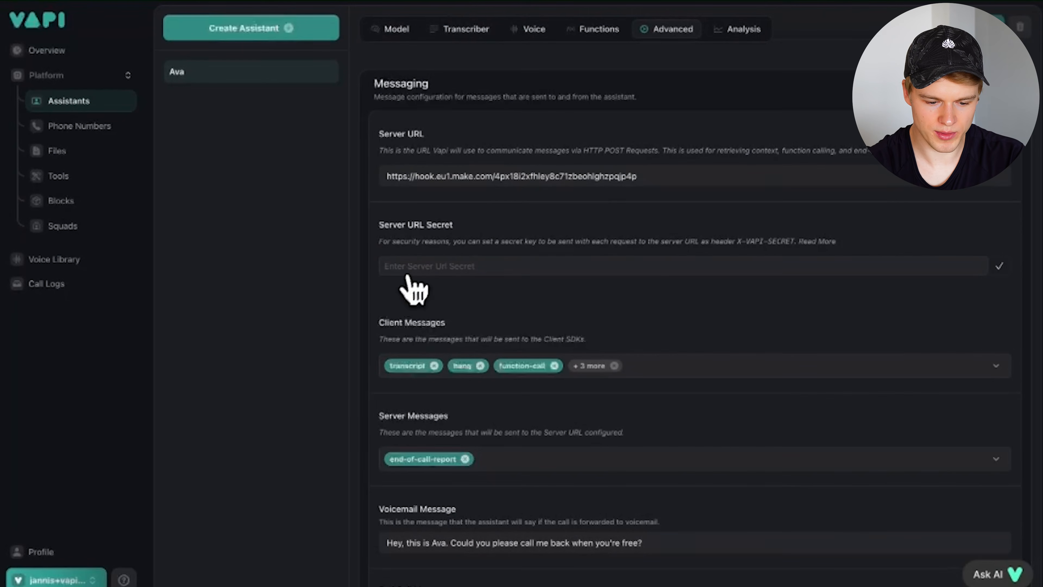
click(499, 466)
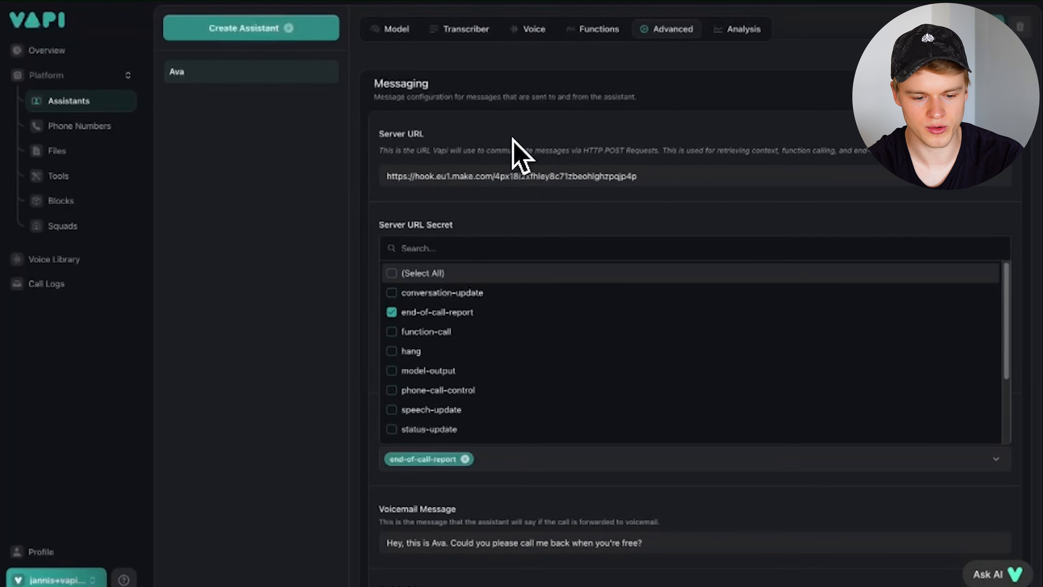
click(284, 232)
- Review the getCurrentweather tool's details, then Ava's Advanced and Functions settings
click(58, 181)
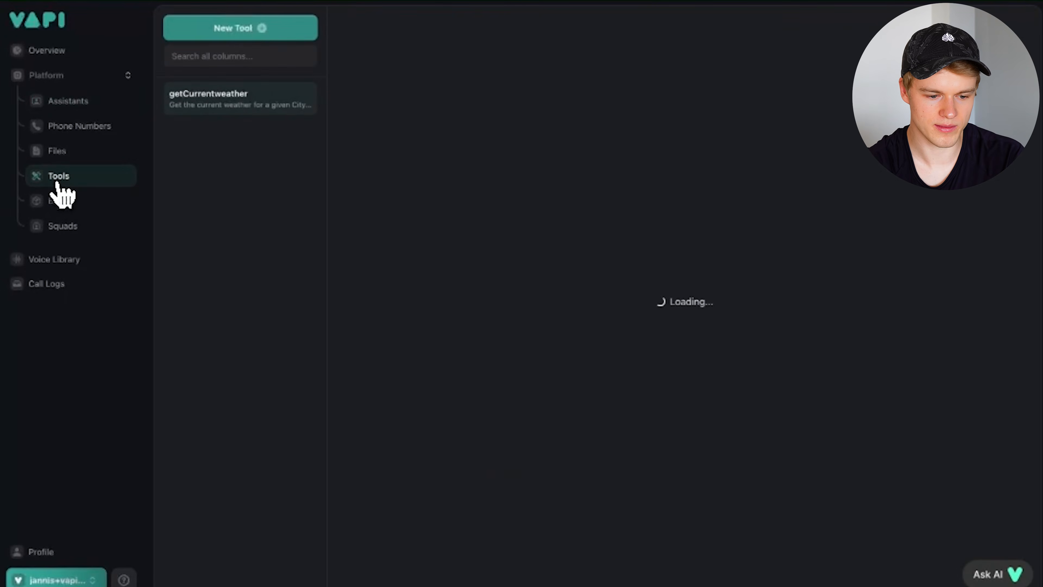
click(196, 108)
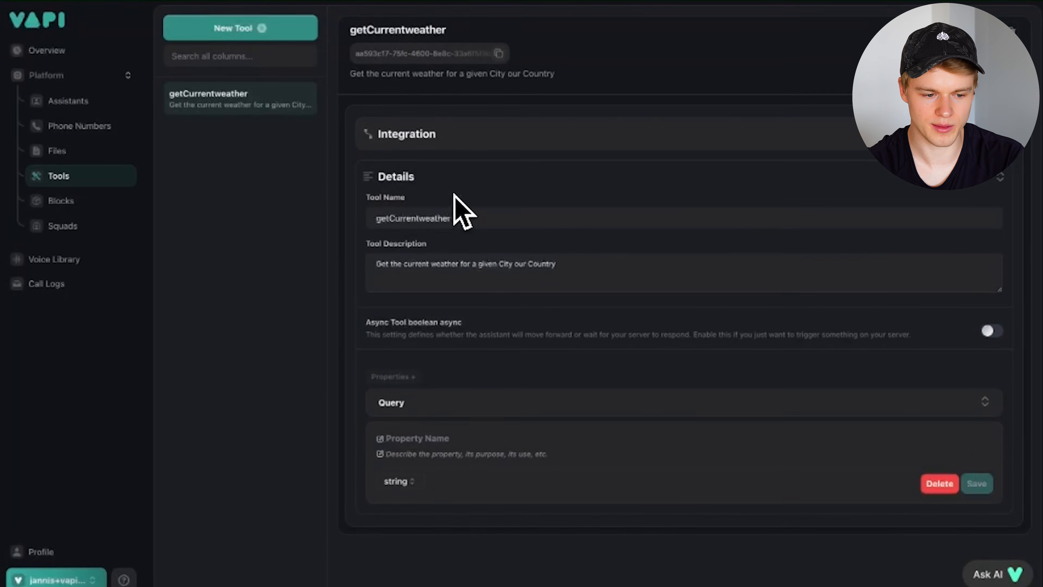
click(66, 102)
click(665, 212)
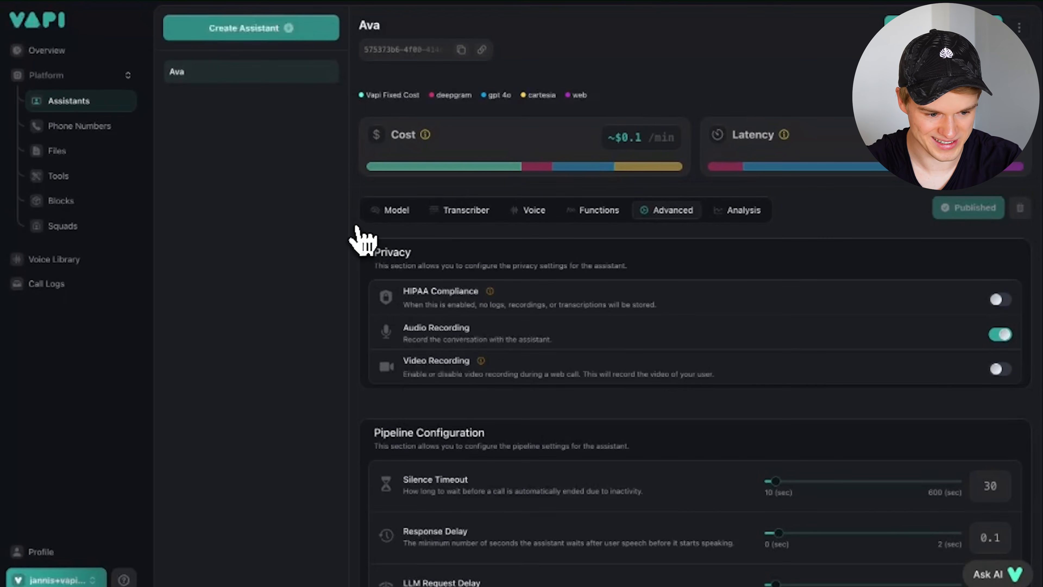
click(589, 216)
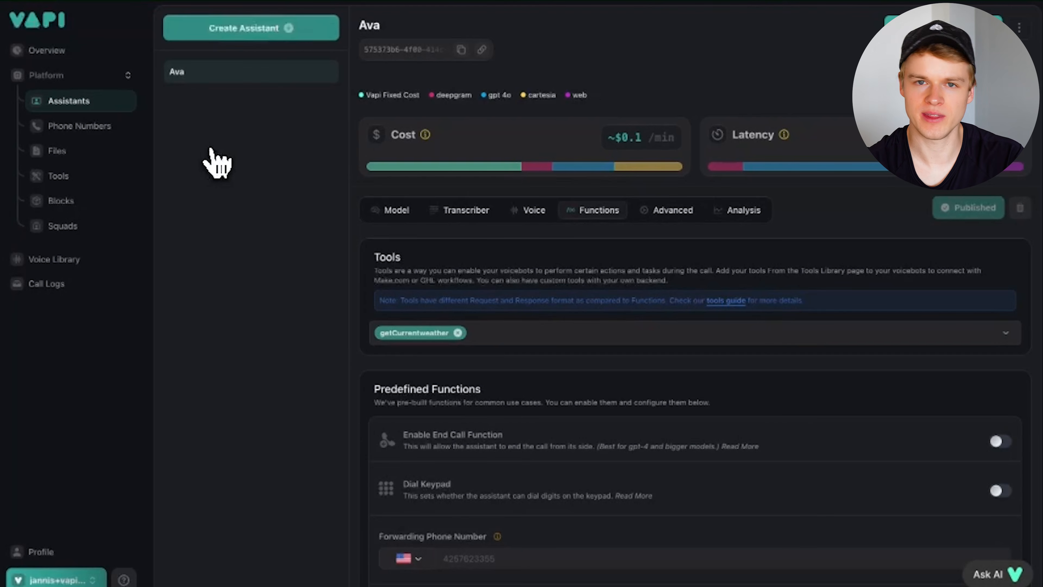
click(768, 1)
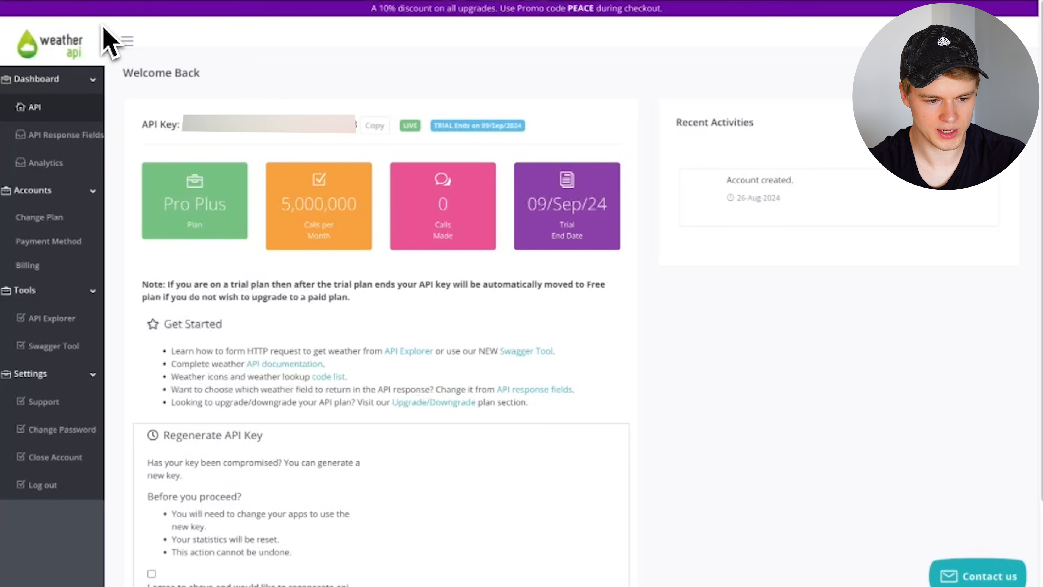
- Select the account's API key on the WeatherAPI dashboard
drag(143, 129, 180, 128)
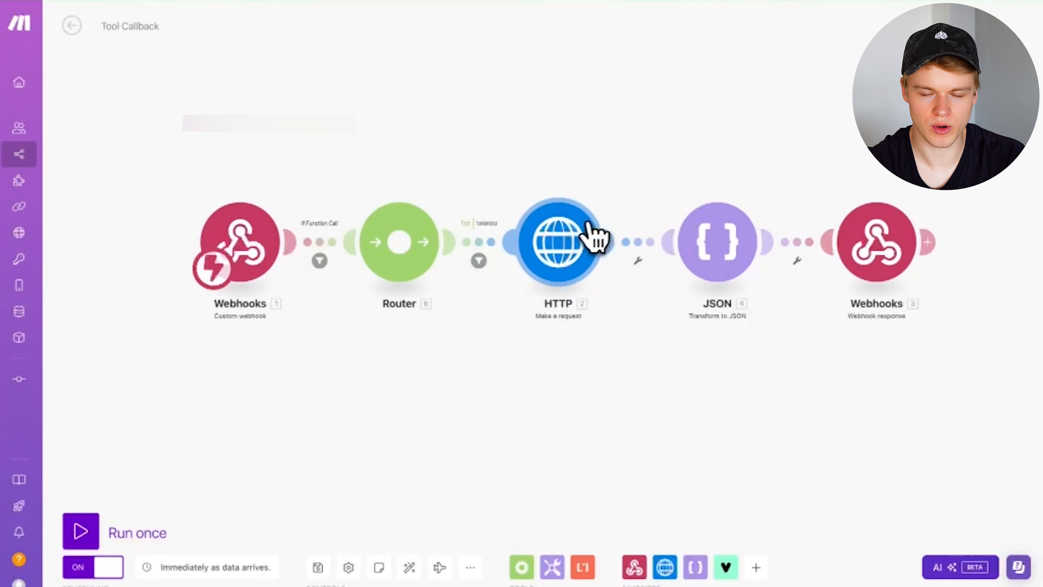
click(571, 240)
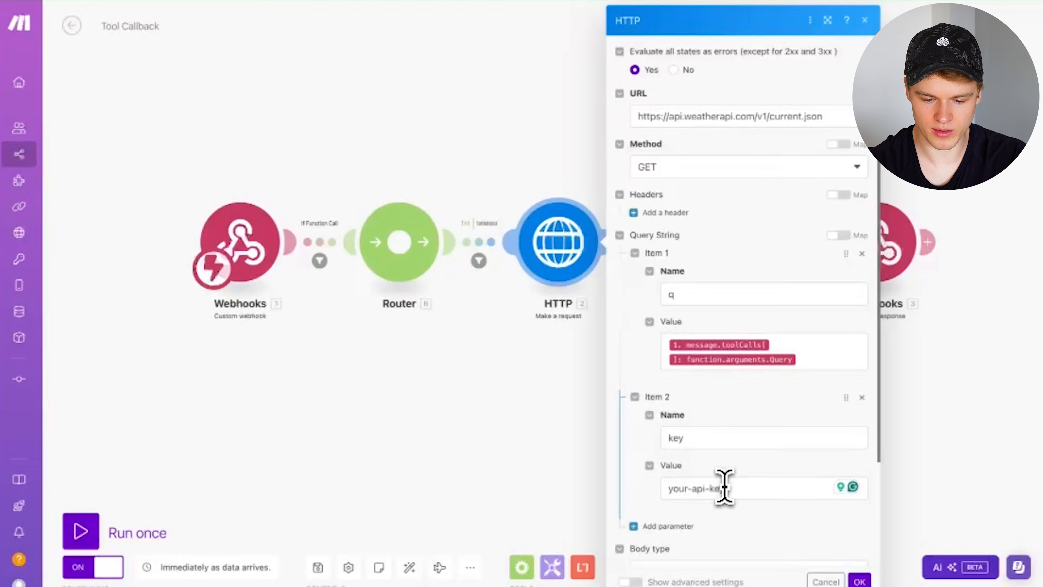
drag(738, 491, 668, 489)
click(757, 474)
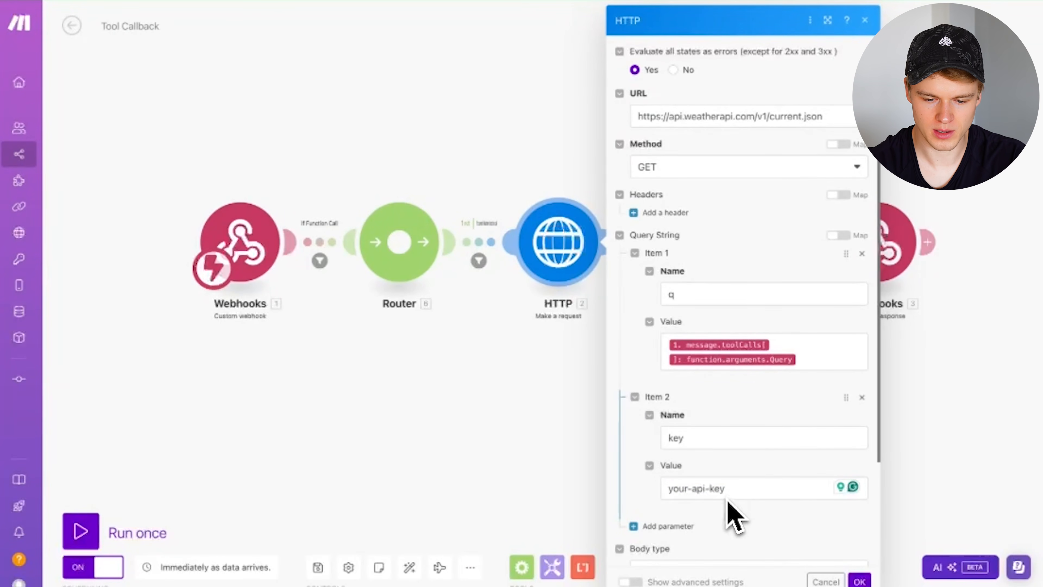
click(859, 581)
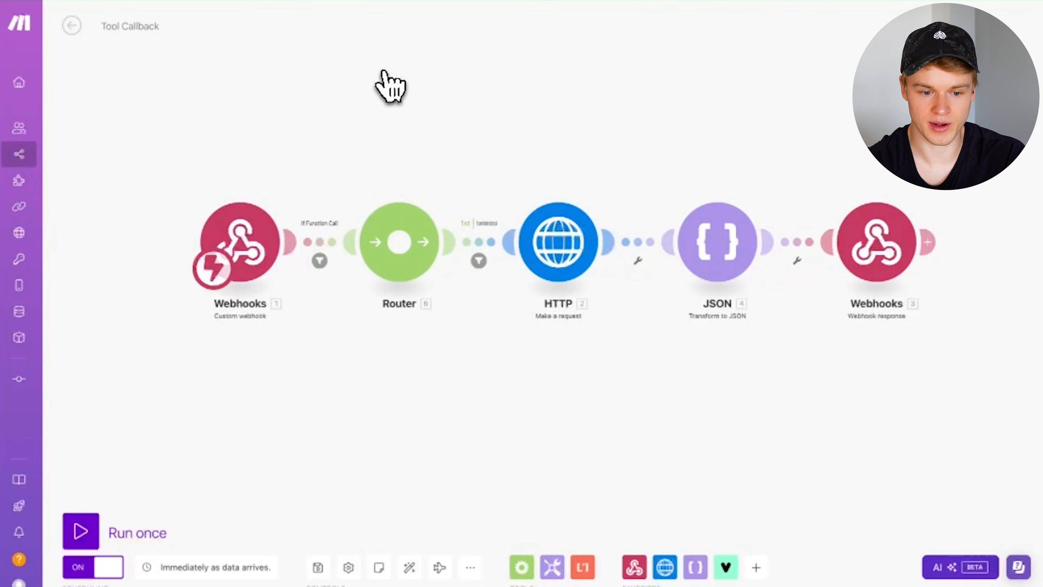
- Open the Router–HTTP route filter and find its getCurrentweather comparison value
click(479, 248)
click(462, 163)
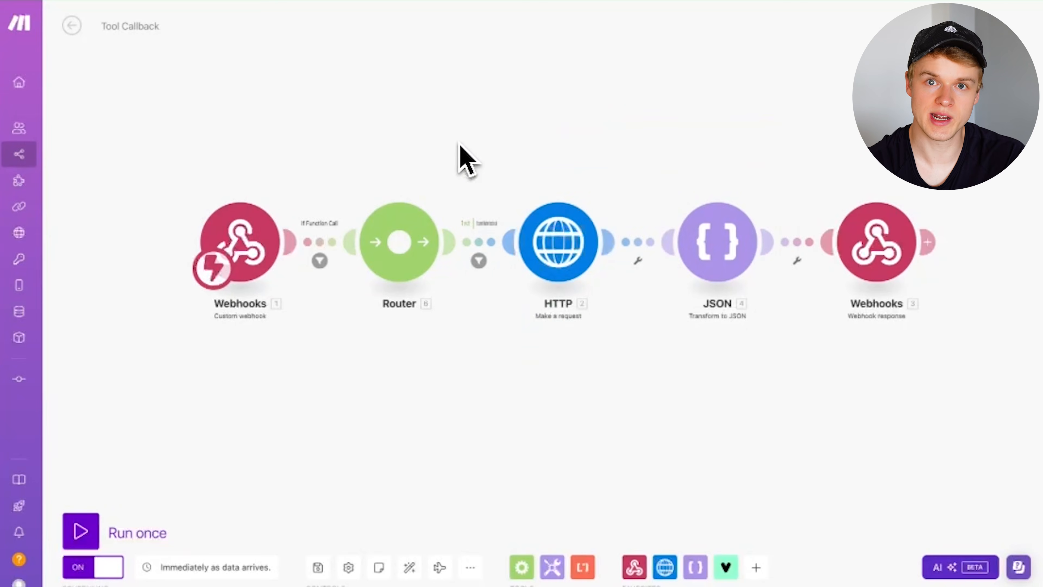
click(461, 244)
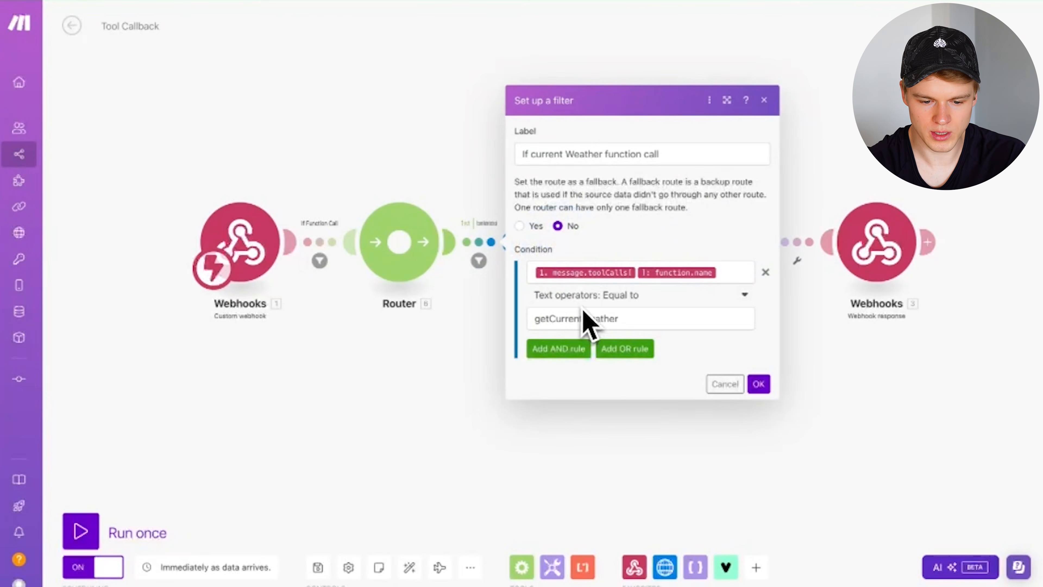
click(495, 246)
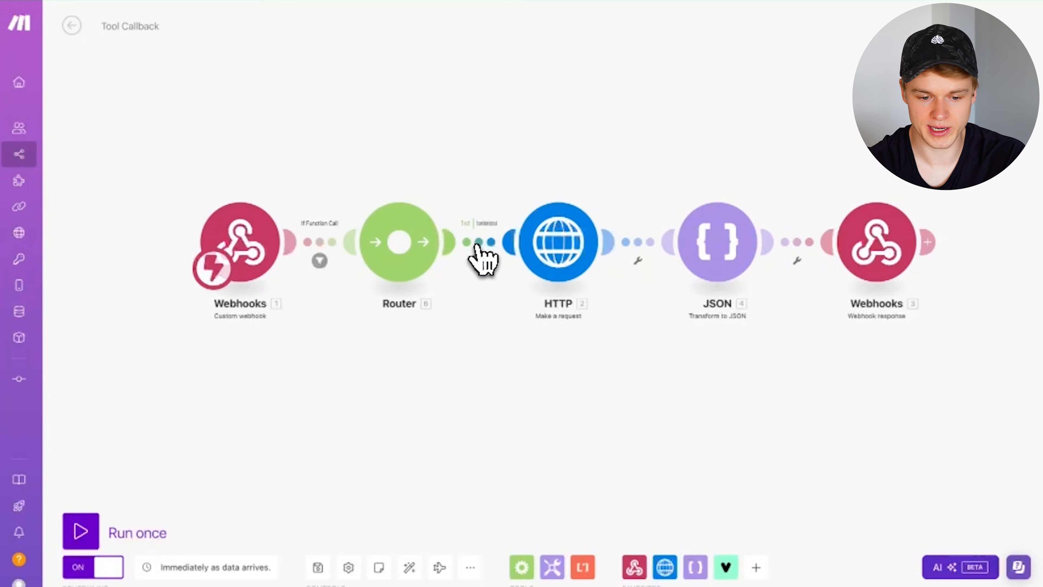
click(482, 257)
drag(538, 319, 658, 318)
click(658, 319)
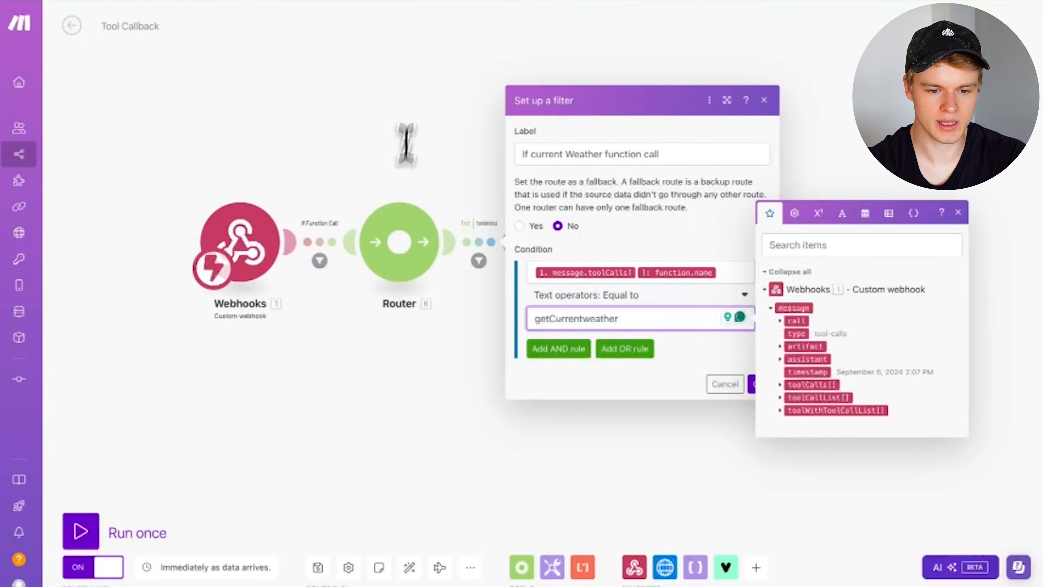
- Copy getCurrentweather from the Vapi tool, paste it as the filter's Equal to value, and save
click(285, 1)
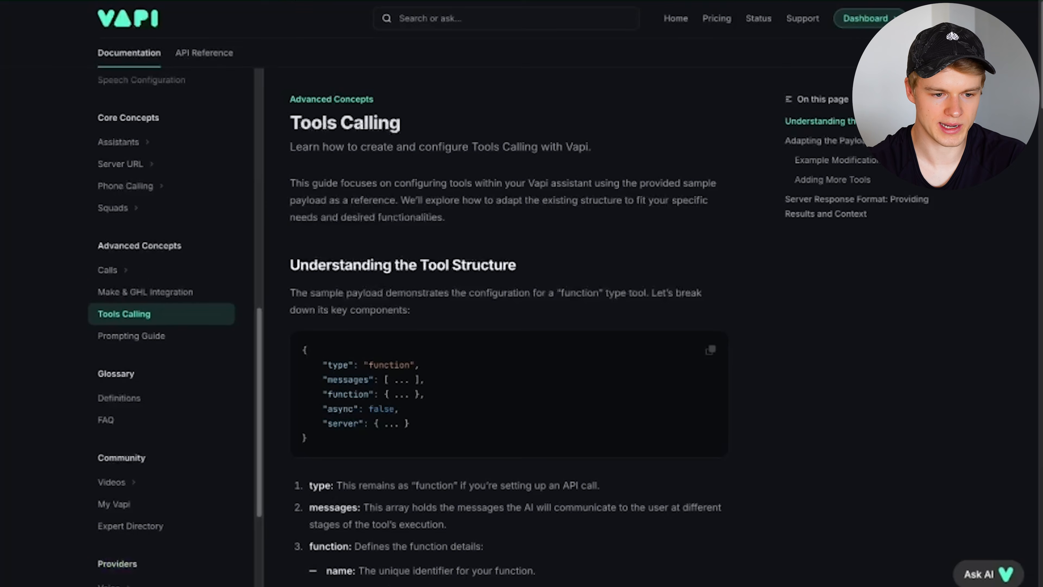
click(403, 2)
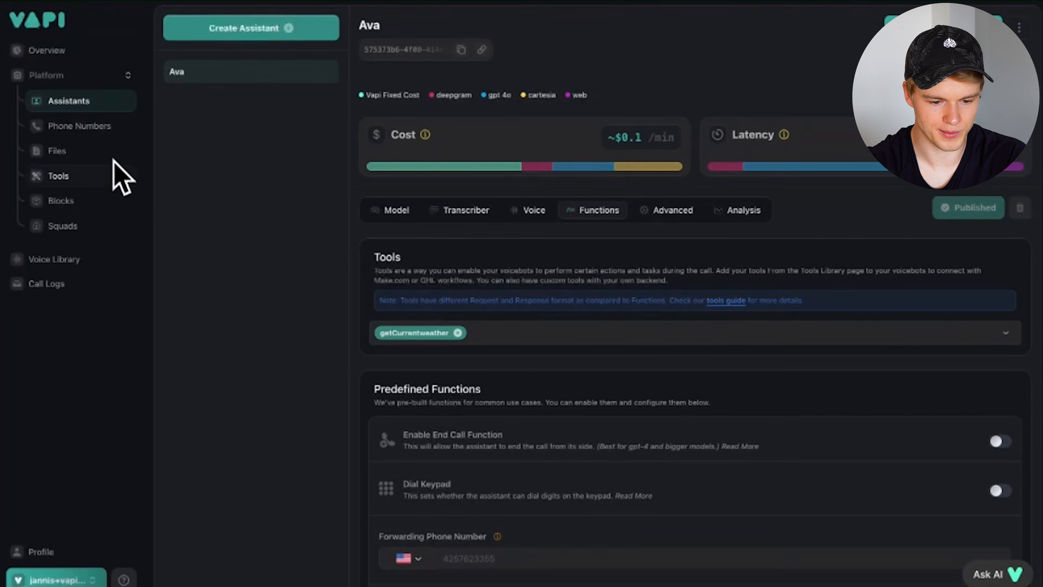
click(63, 176)
click(424, 214)
double_click(424, 214)
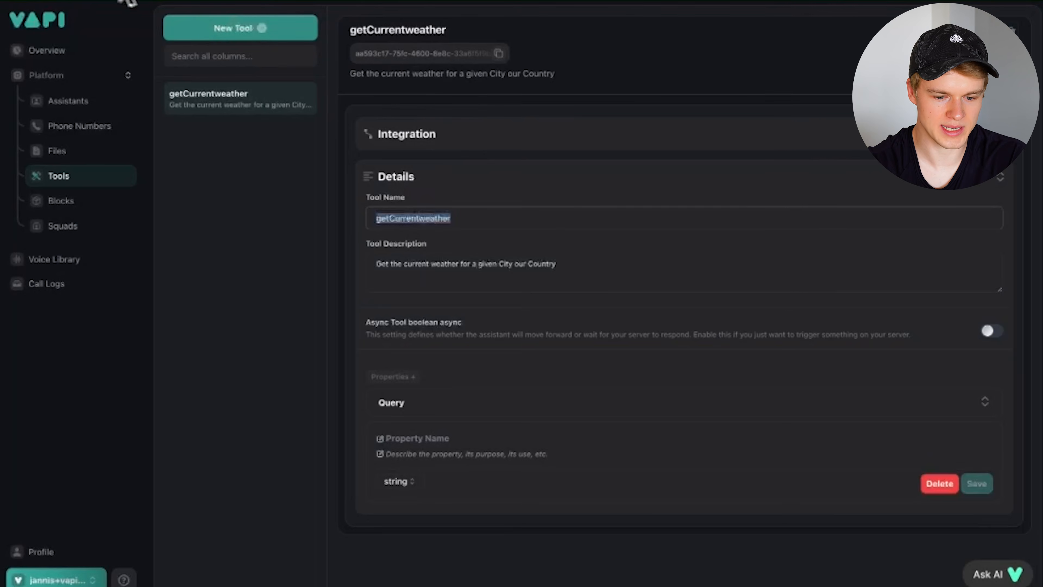
click(127, 2)
click(564, 316)
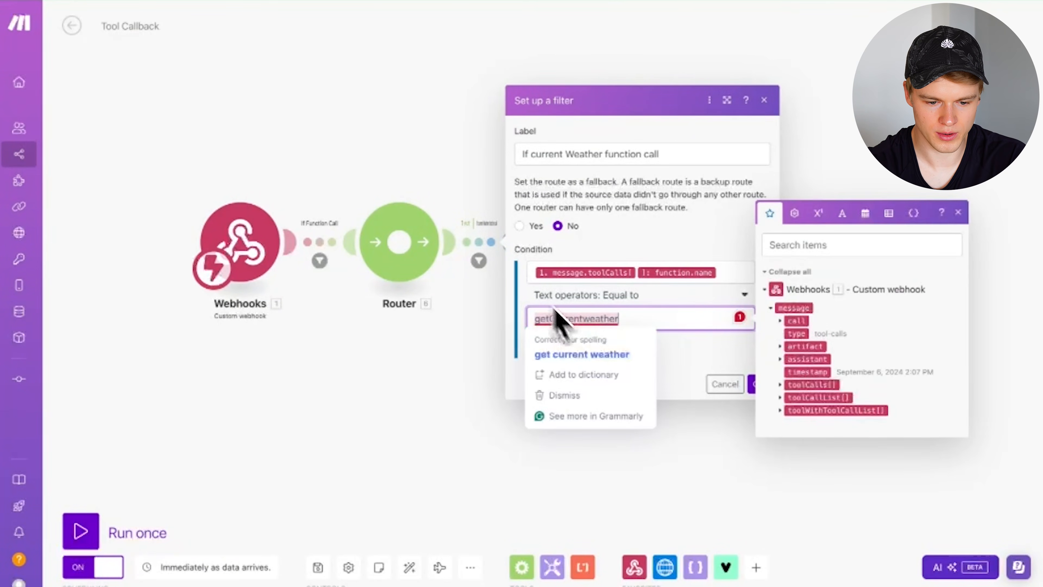
click(752, 384)
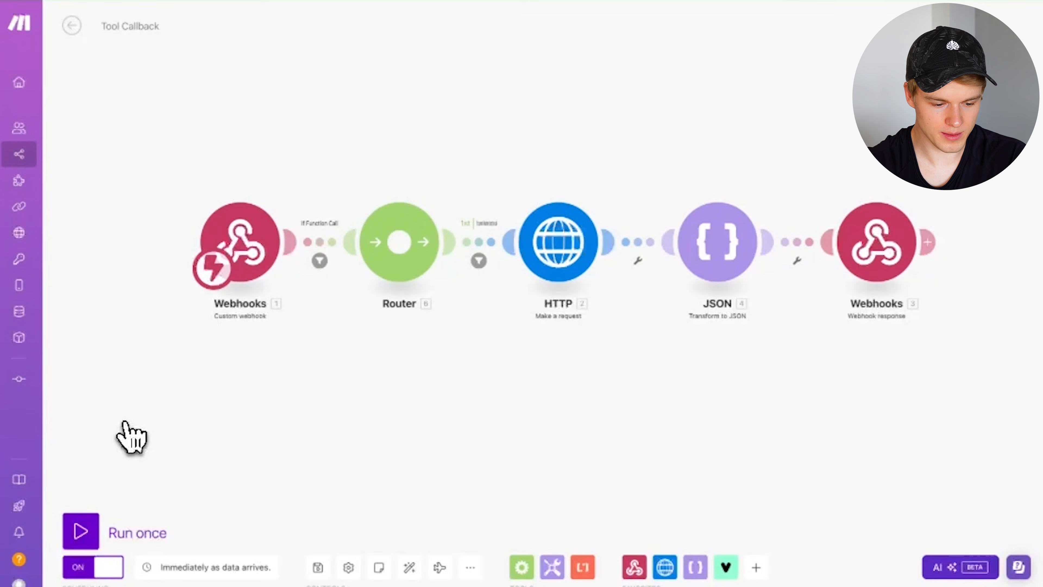
- Run the Tool Callback scenario once and trigger it with a Vapi test call
click(81, 530)
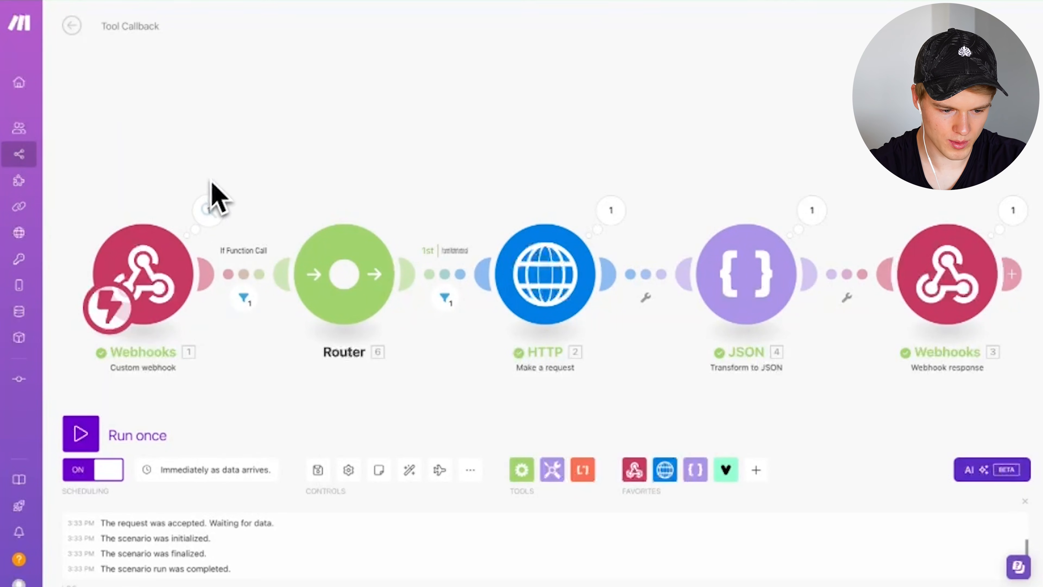
click(219, 213)
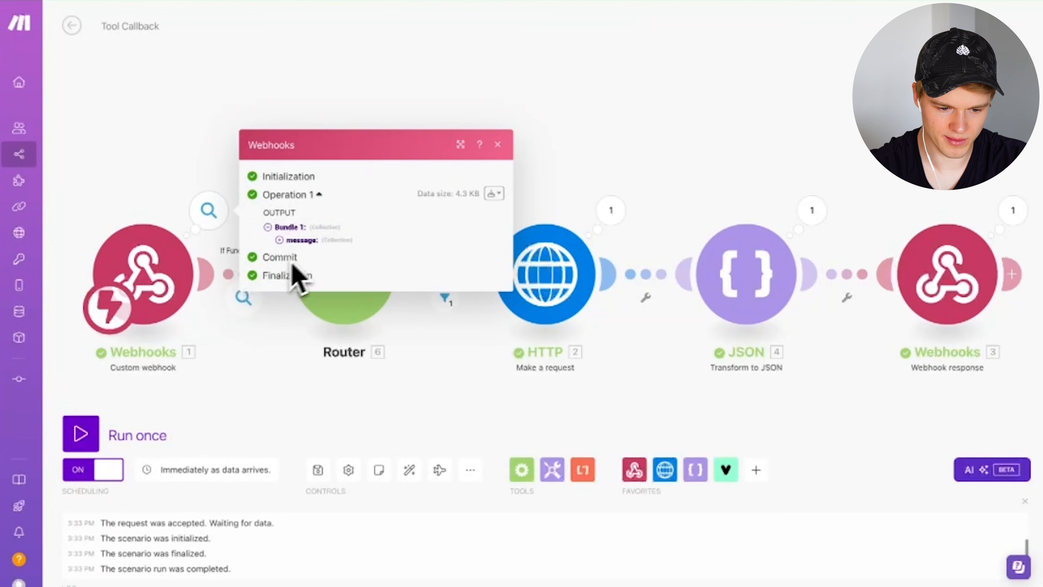
click(209, 92)
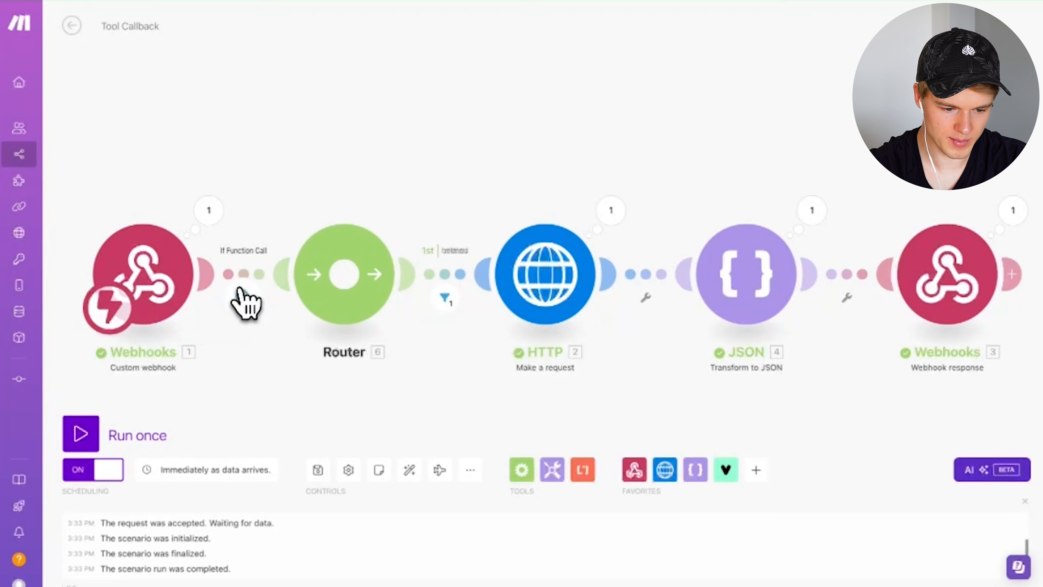
click(242, 297)
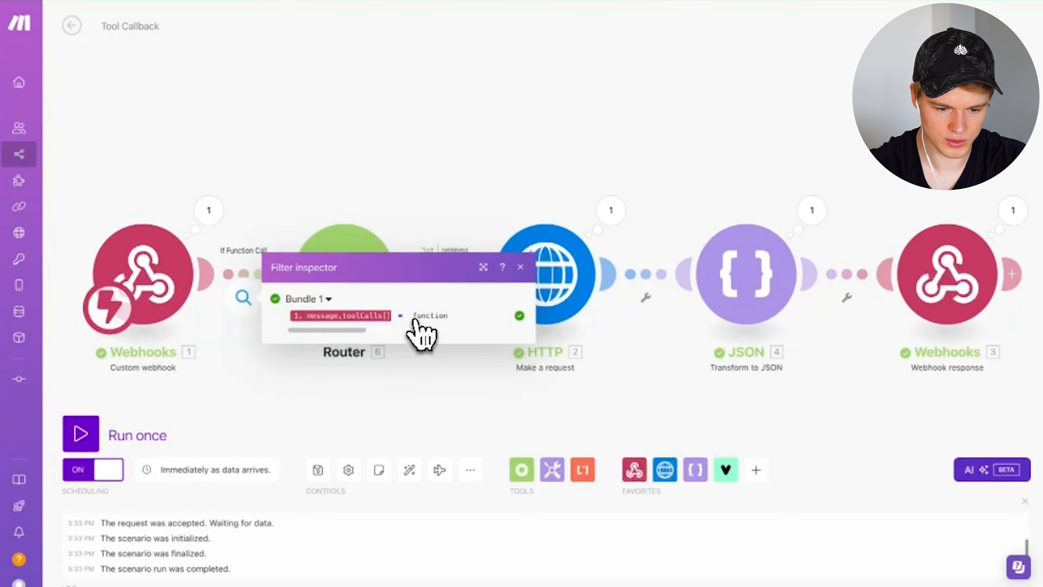
click(459, 175)
click(448, 284)
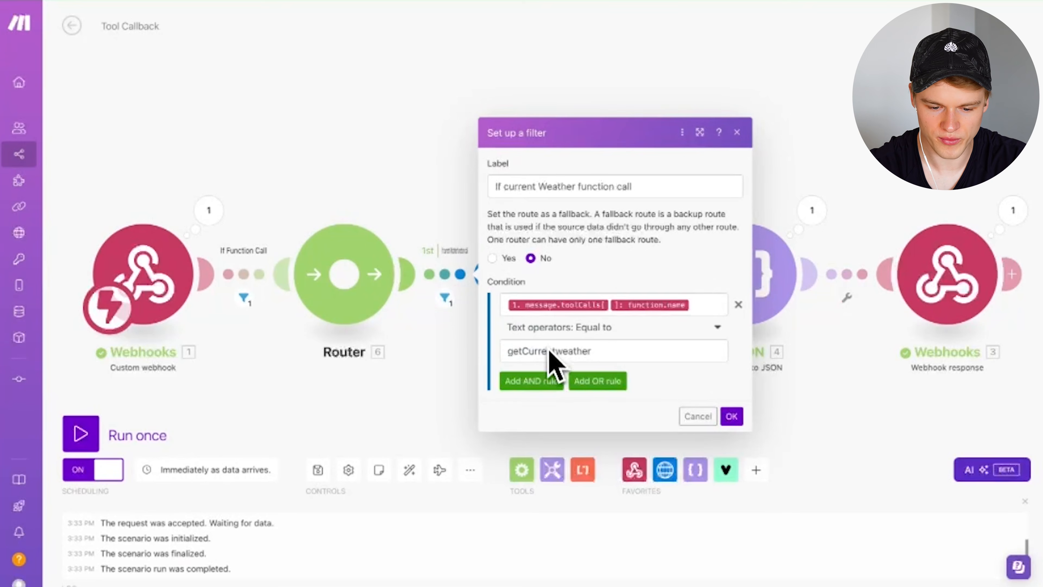
click(376, 146)
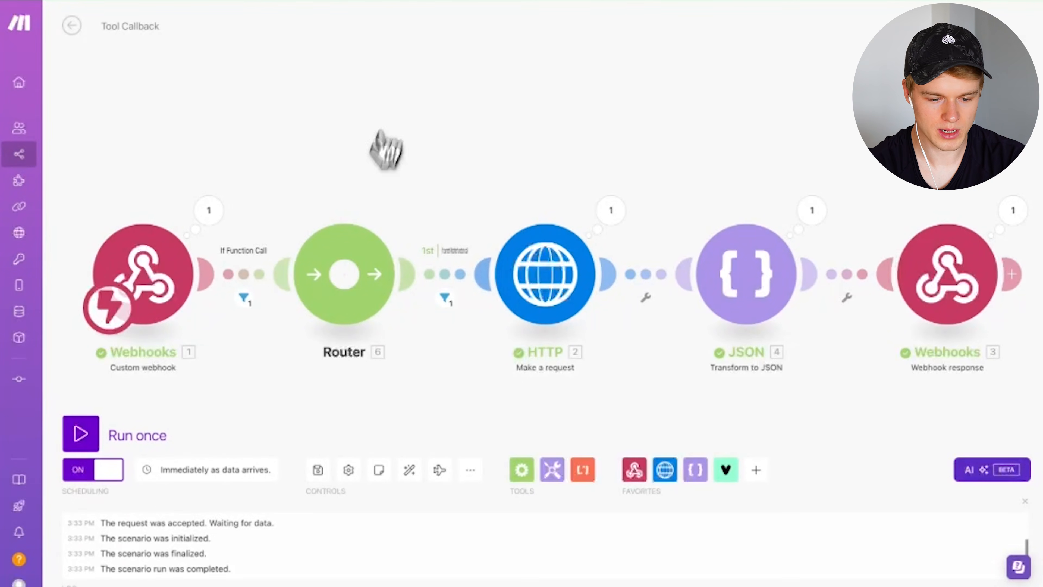
- Add a second router route and begin, then discard, its function.name filter condition
click(345, 283)
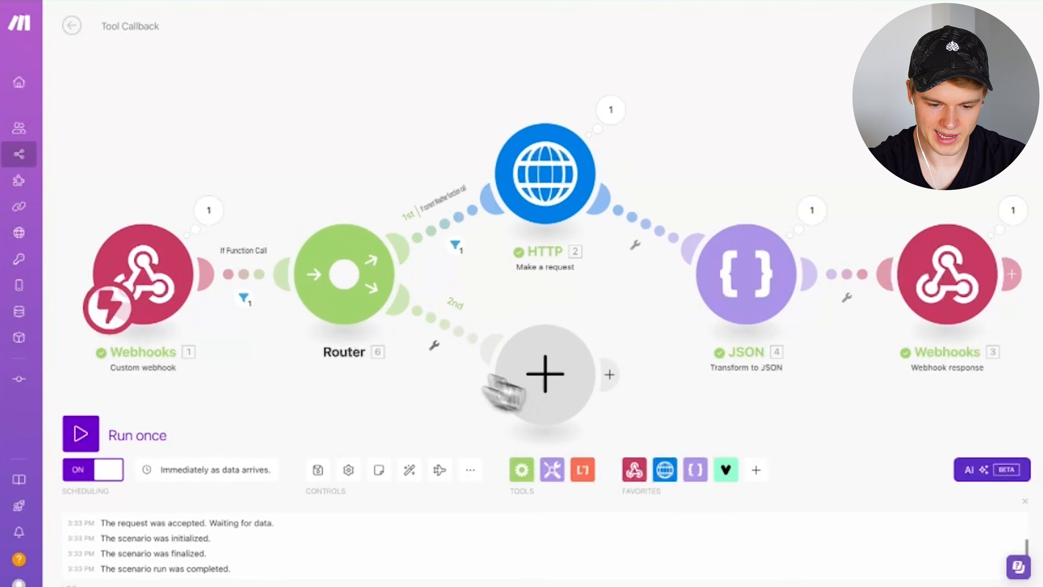
drag(747, 119, 688, 58)
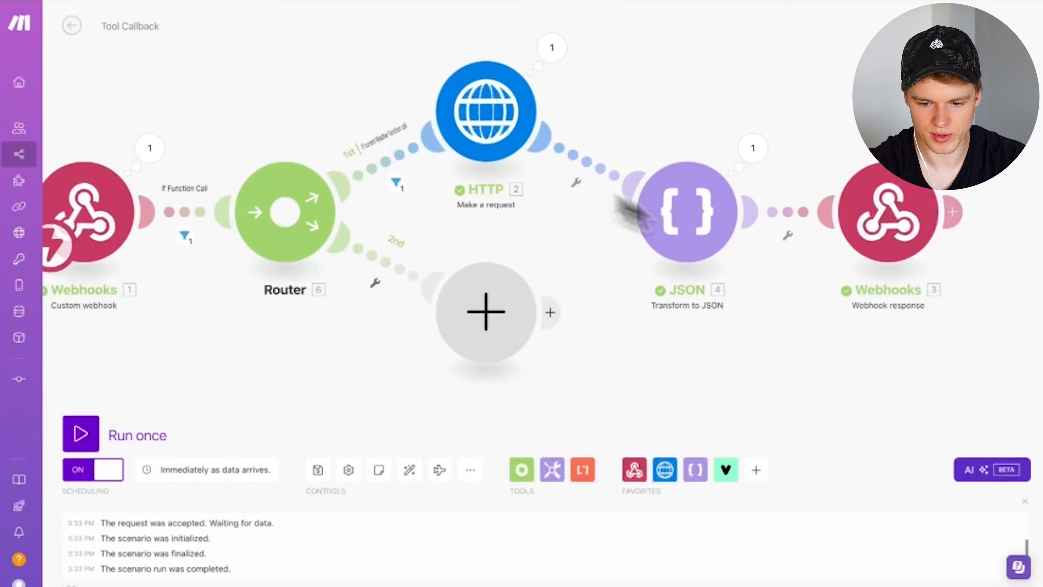
click(374, 271)
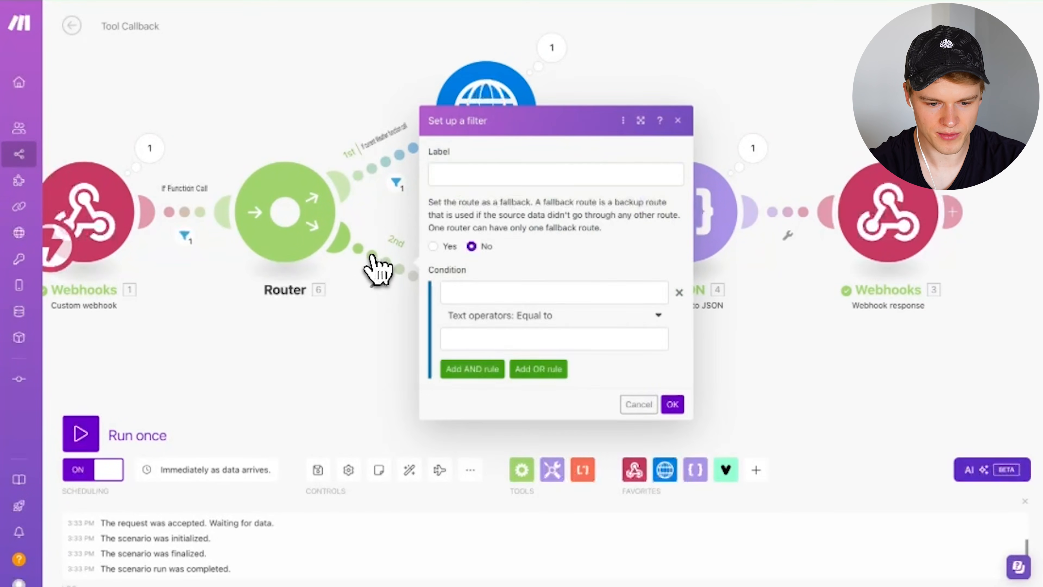
click(388, 167)
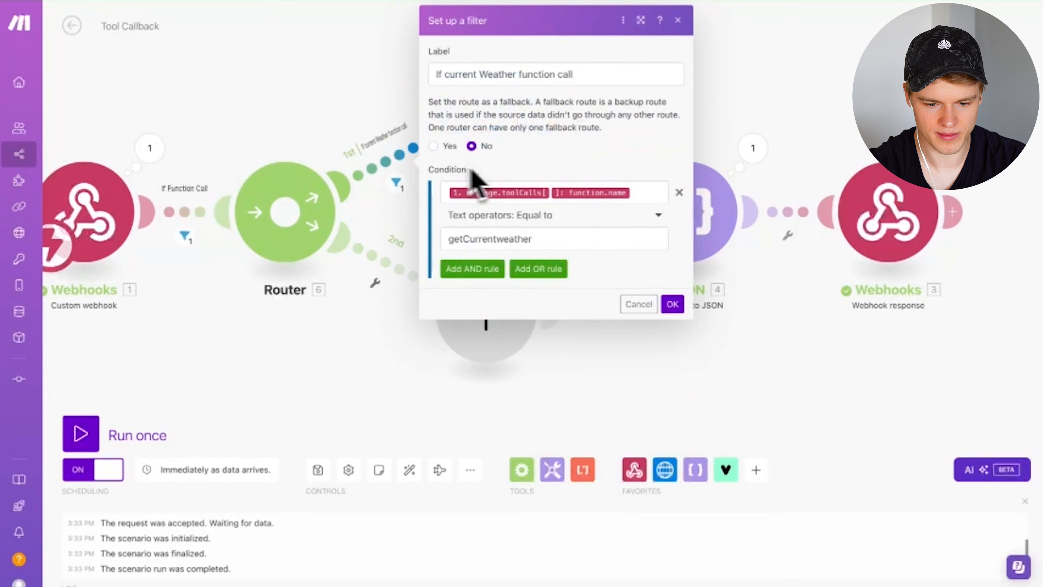
click(639, 193)
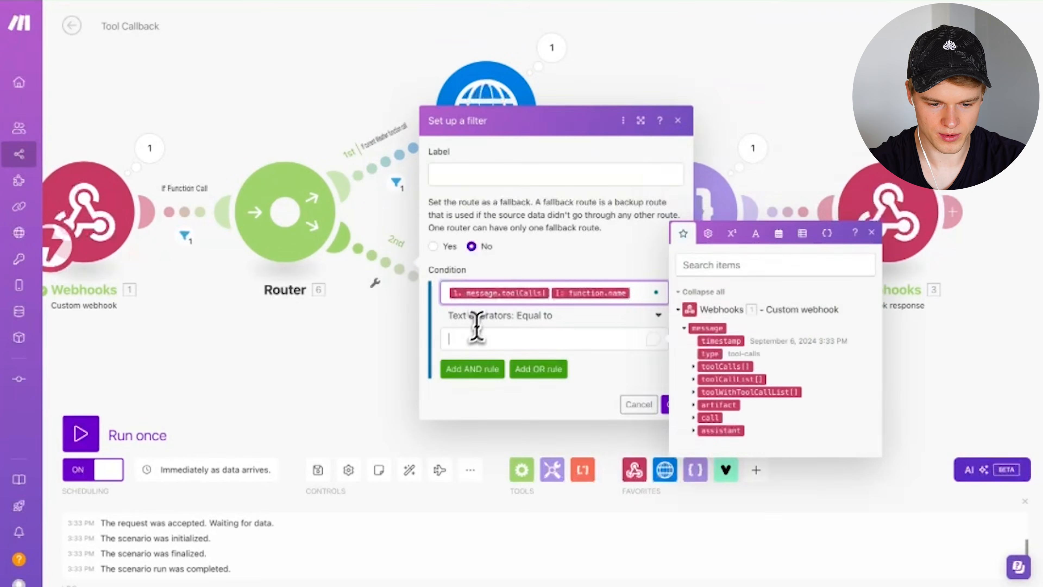
click(468, 337)
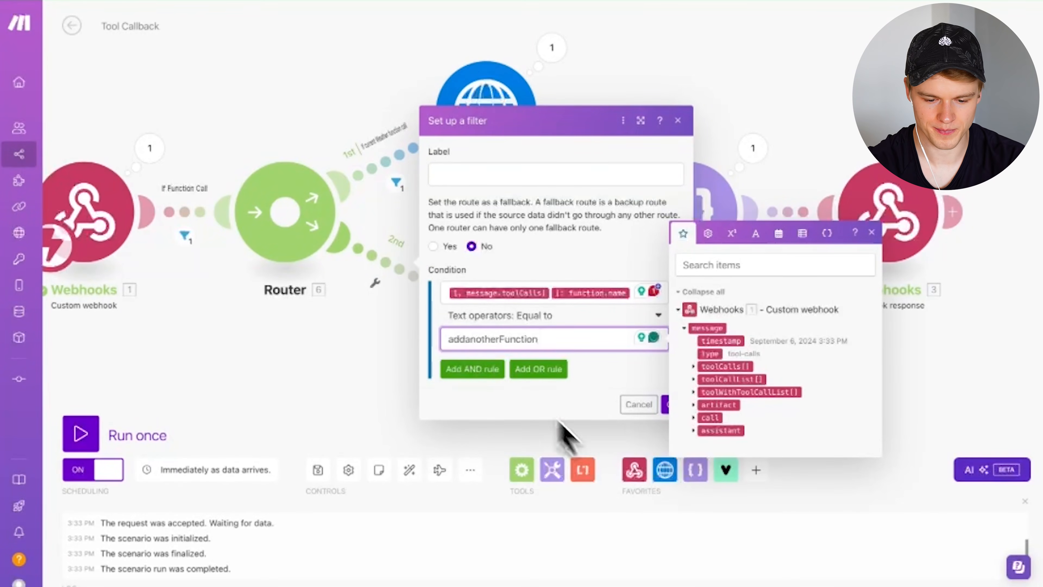
click(638, 405)
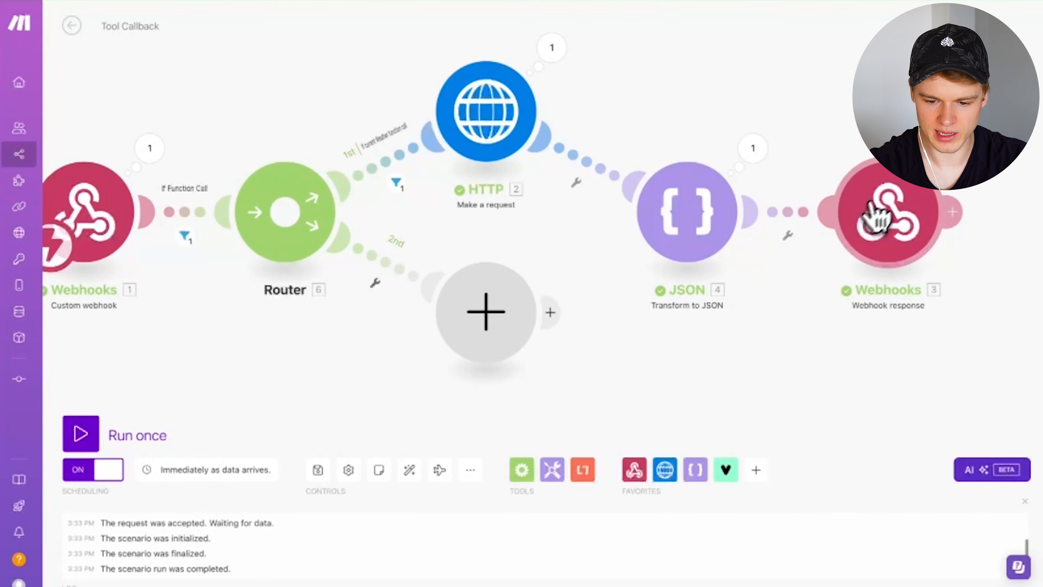
- Clone the Webhook response module beside the second route and edit its response body
right_click(885, 201)
click(920, 284)
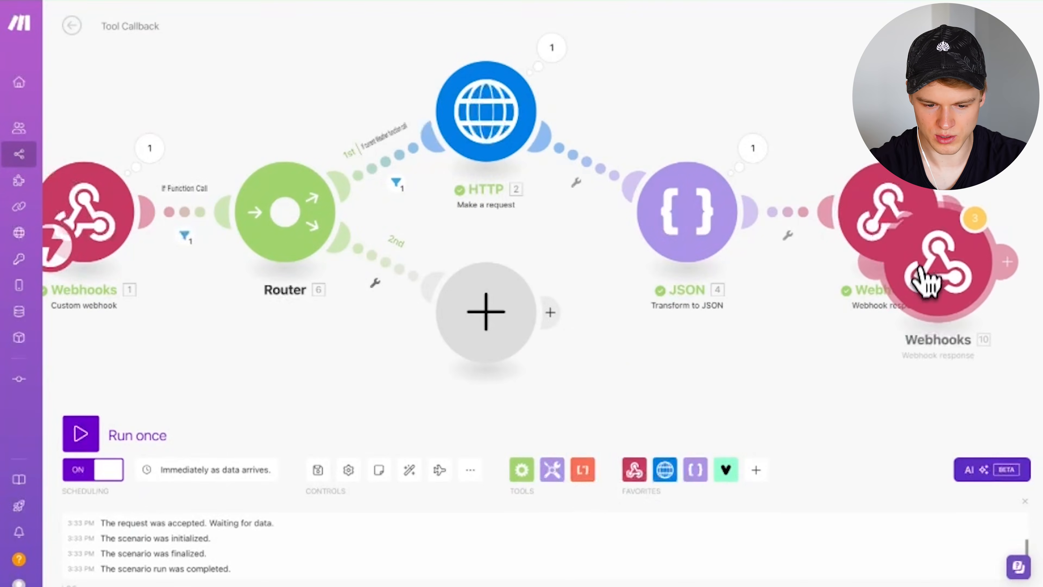
click(604, 411)
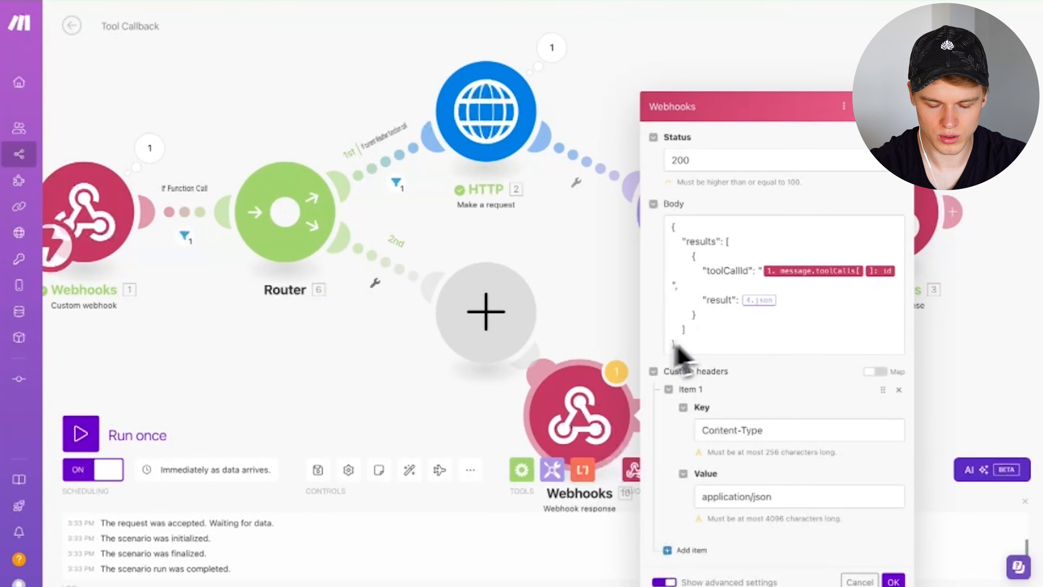
click(734, 299)
drag(734, 299, 713, 299)
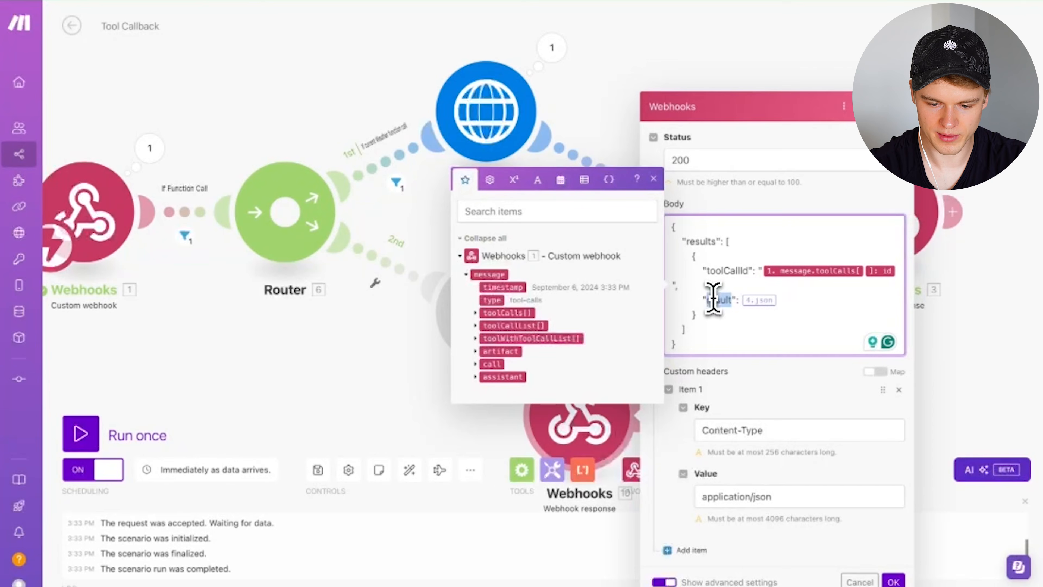
click(894, 581)
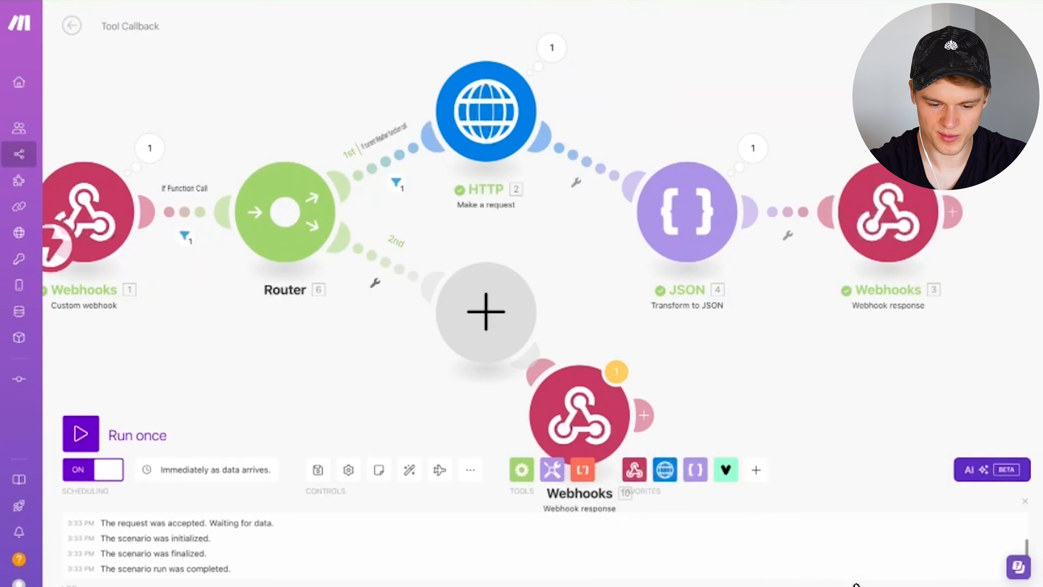
- Delete the cloned response and the empty second-route module
right_click(591, 417)
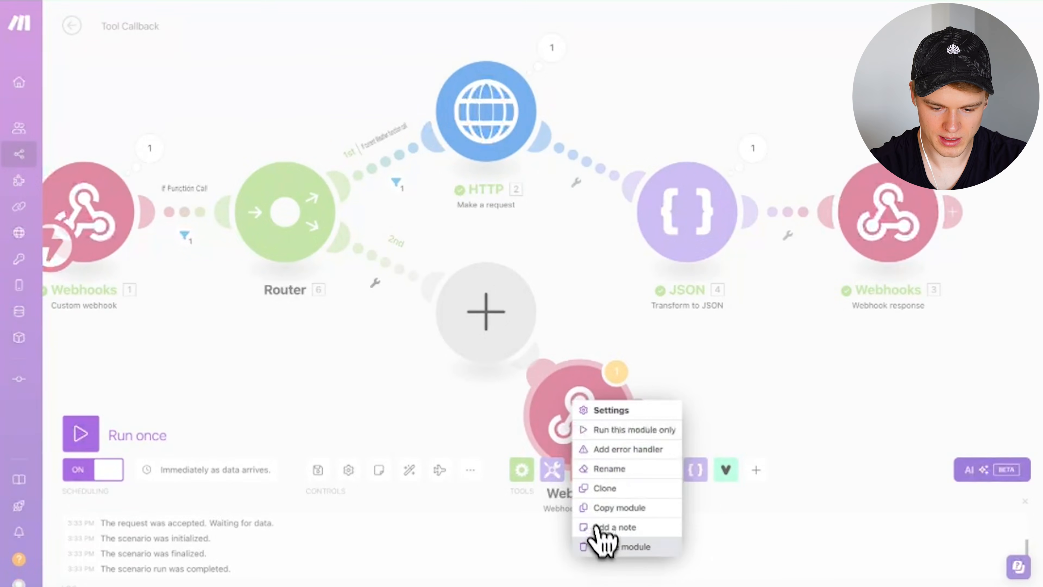
click(603, 545)
right_click(501, 338)
click(513, 361)
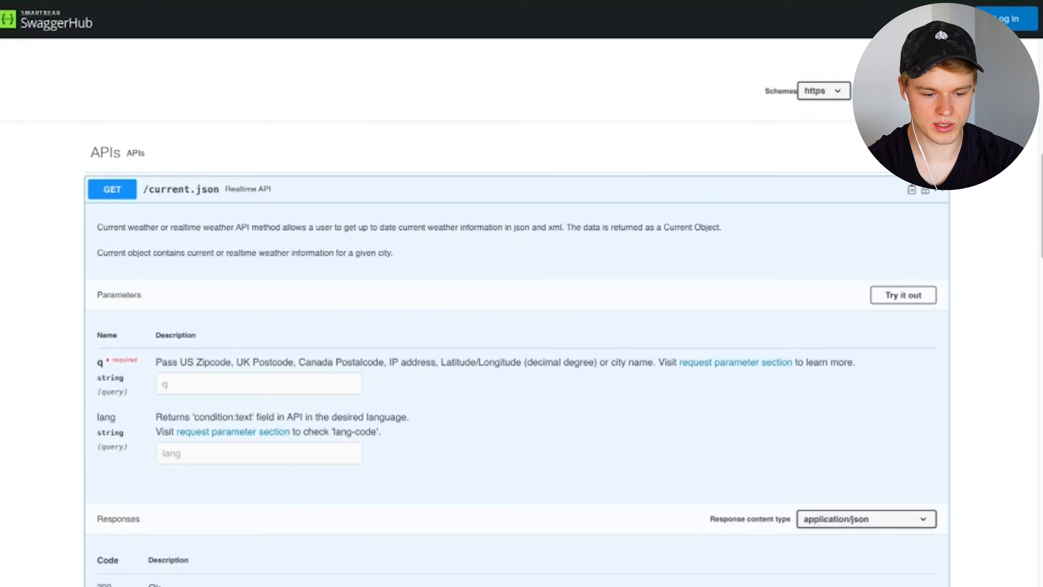
scroll(411, 316, down, 8)
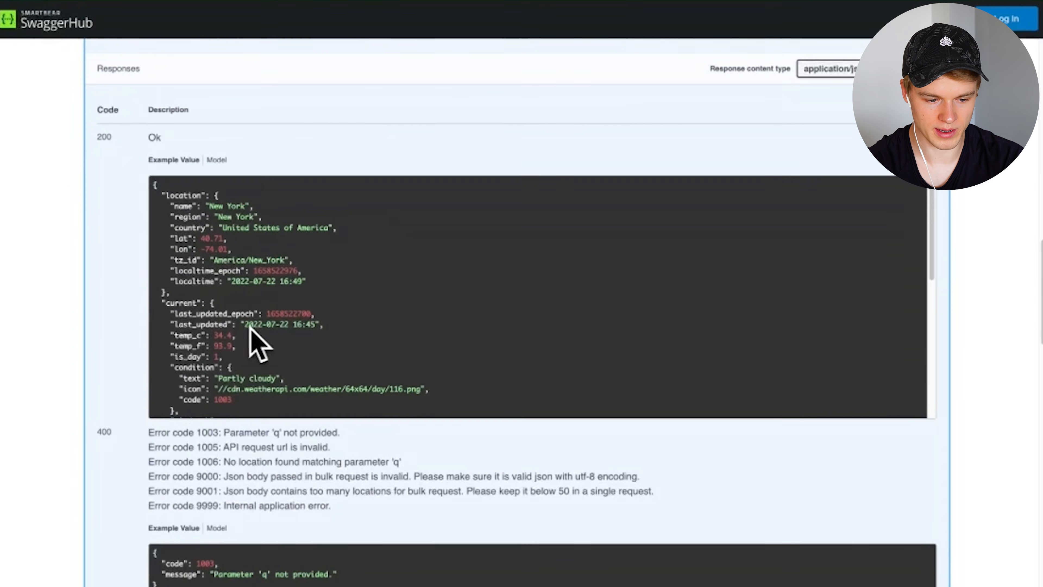
scroll(251, 335, down, 2)
scroll(251, 341, down, 10)
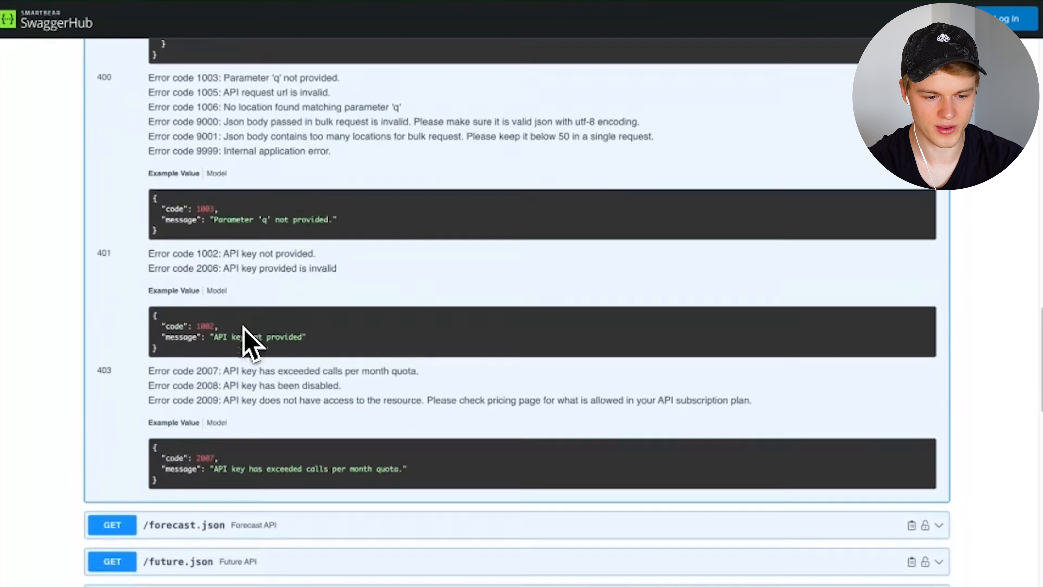
scroll(250, 343, up, 8)
scroll(250, 343, up, 10)
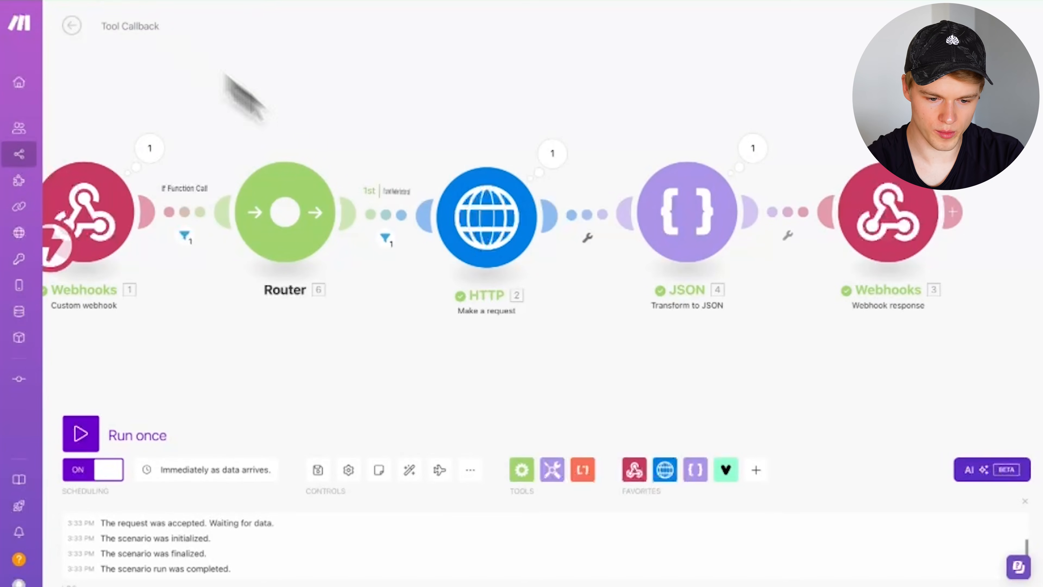
- Inspect the HTTP output: status 200, London's current weather at 17.1 °C and 100 humidity
click(556, 156)
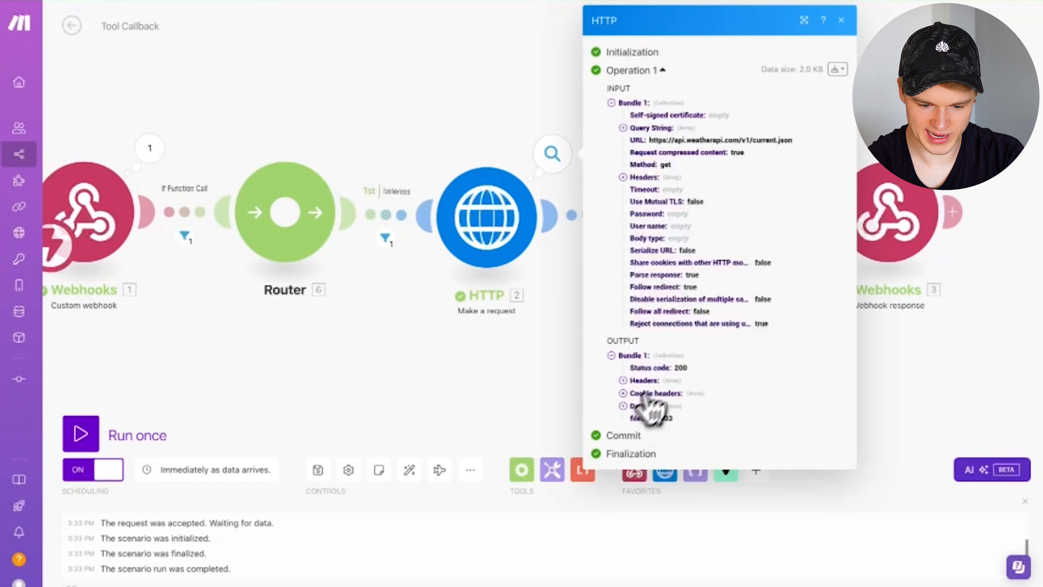
click(637, 408)
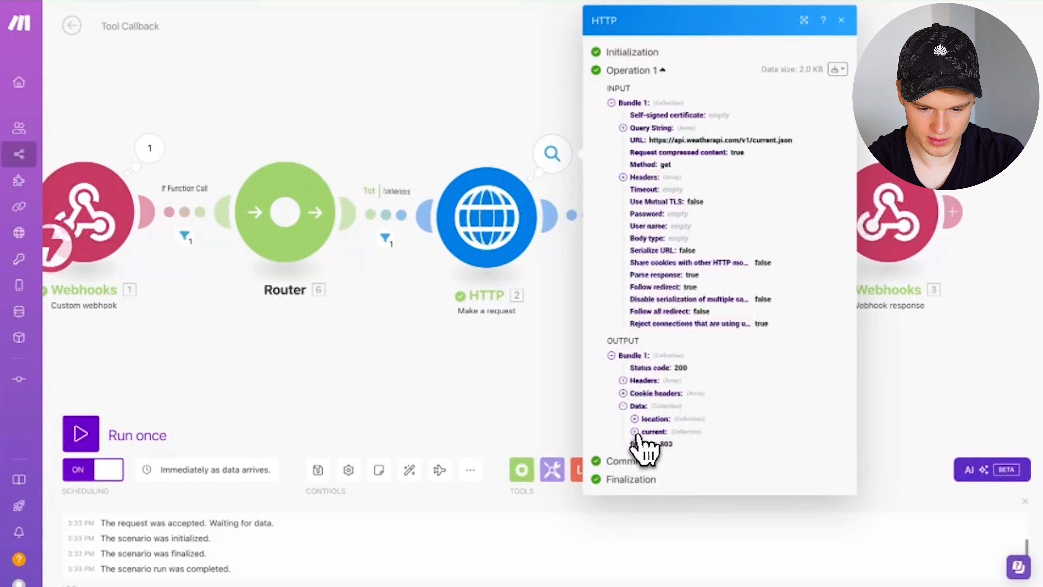
click(635, 431)
click(634, 419)
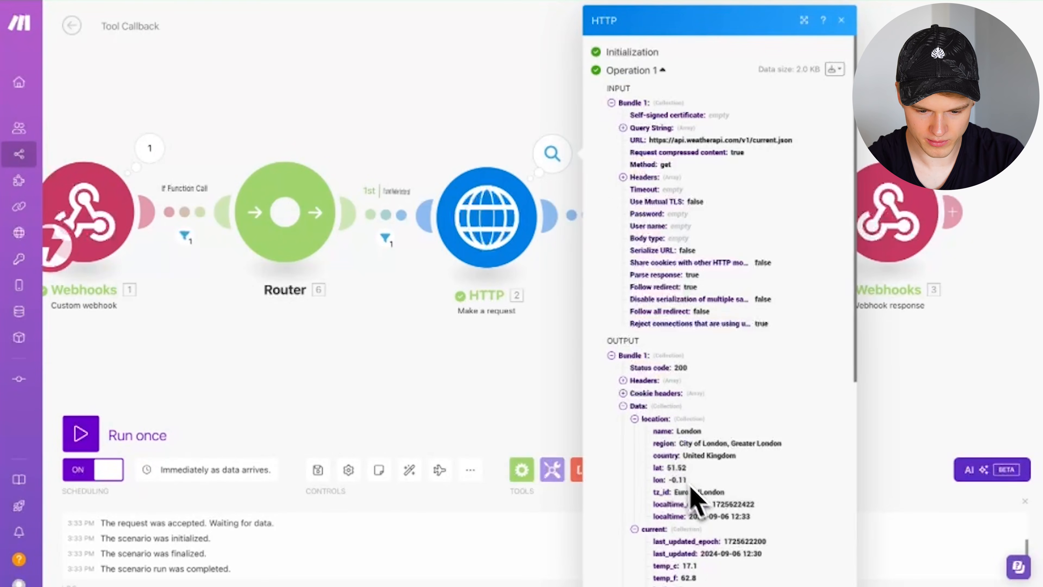
scroll(698, 497, down, 3)
scroll(723, 419, down, 3)
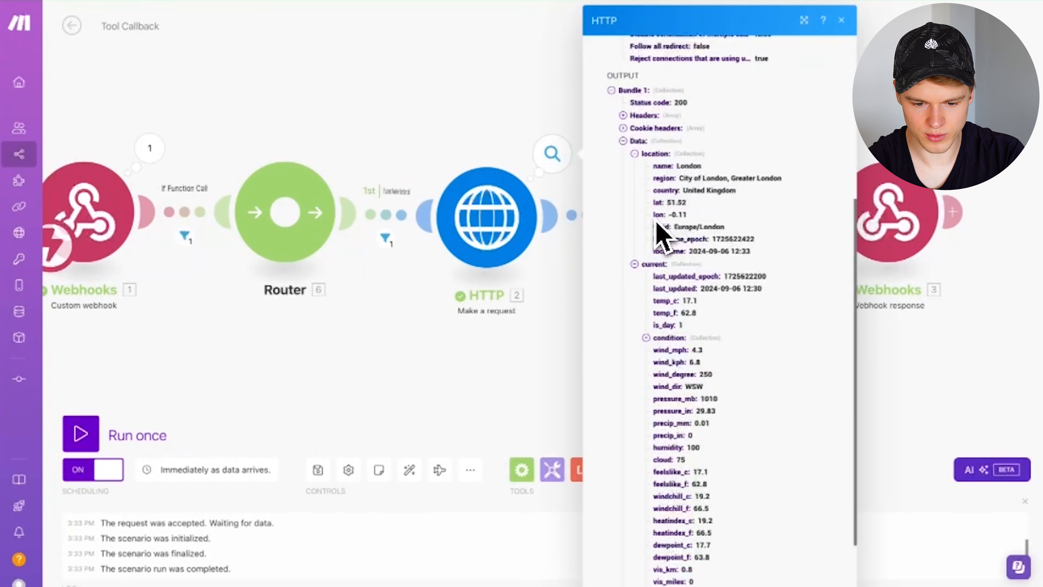
scroll(664, 448, down, 2)
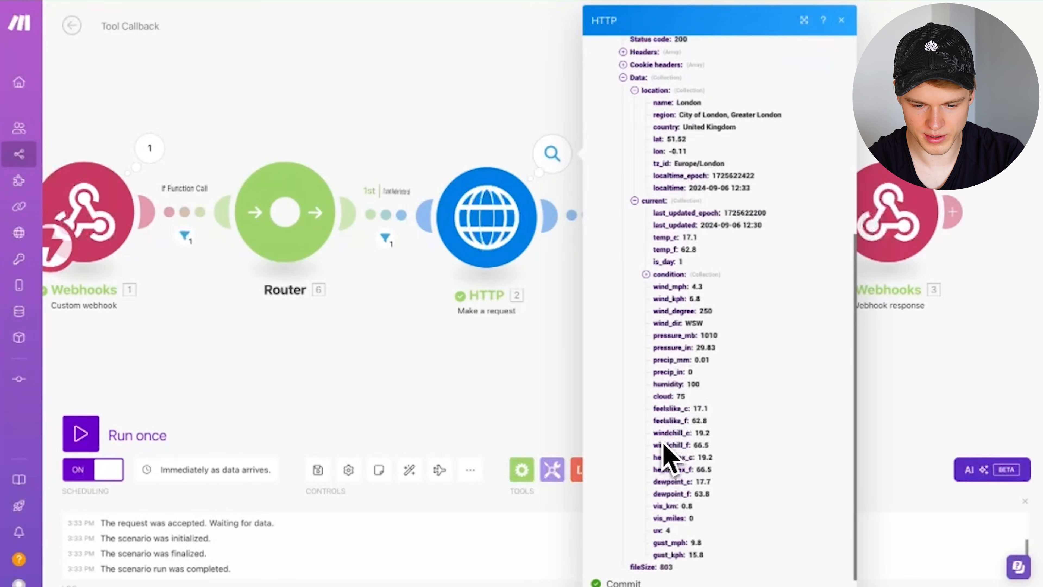
click(539, 339)
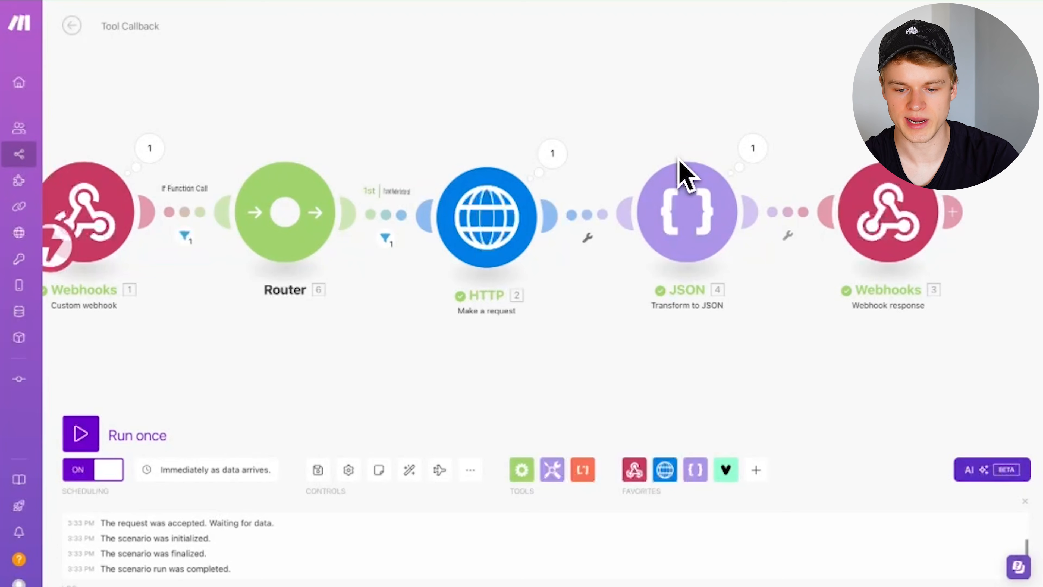
click(883, 222)
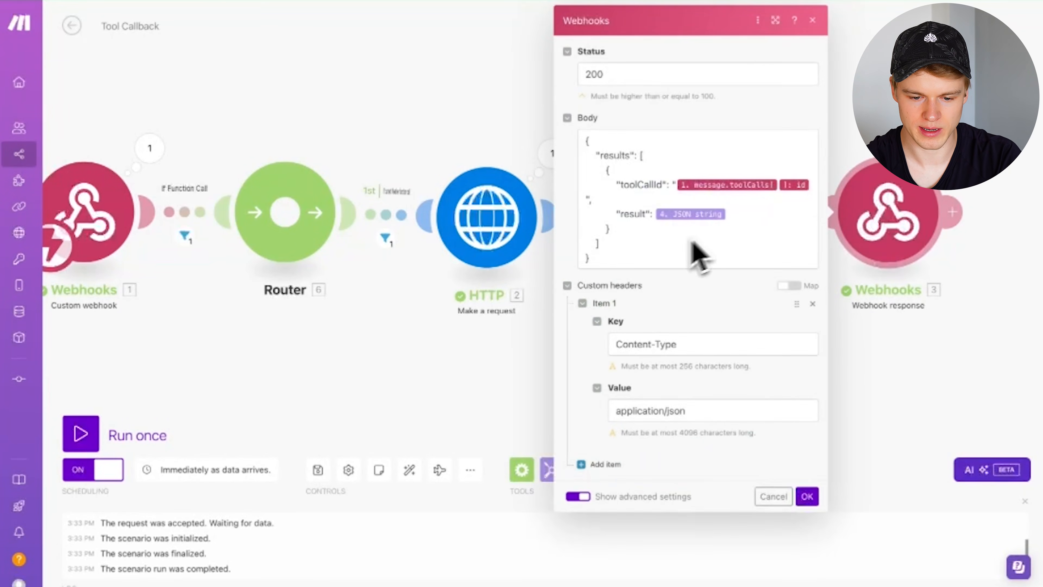
click(840, 117)
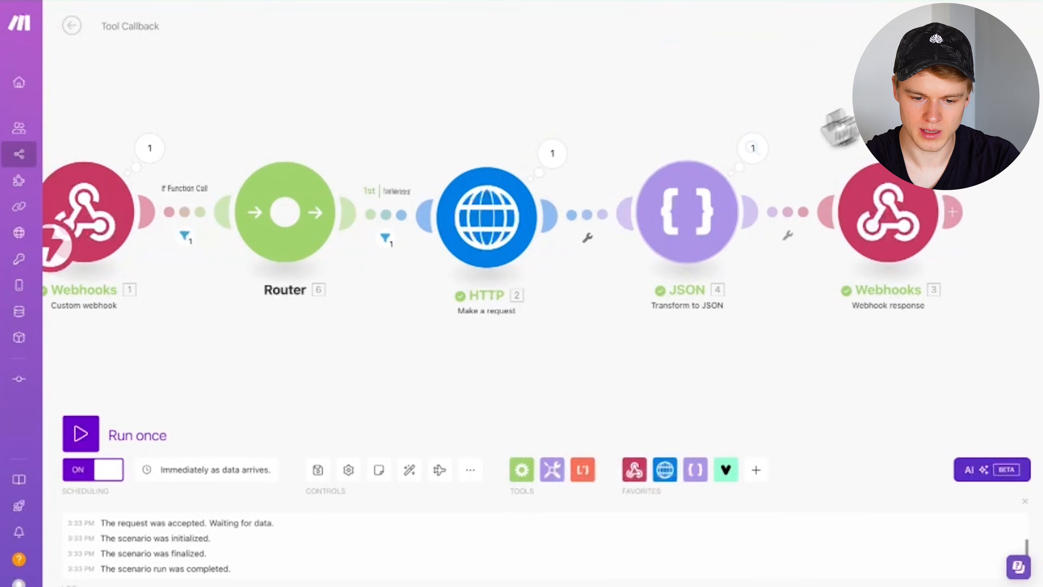
click(678, 225)
drag(779, 183, 1020, 296)
click(803, 208)
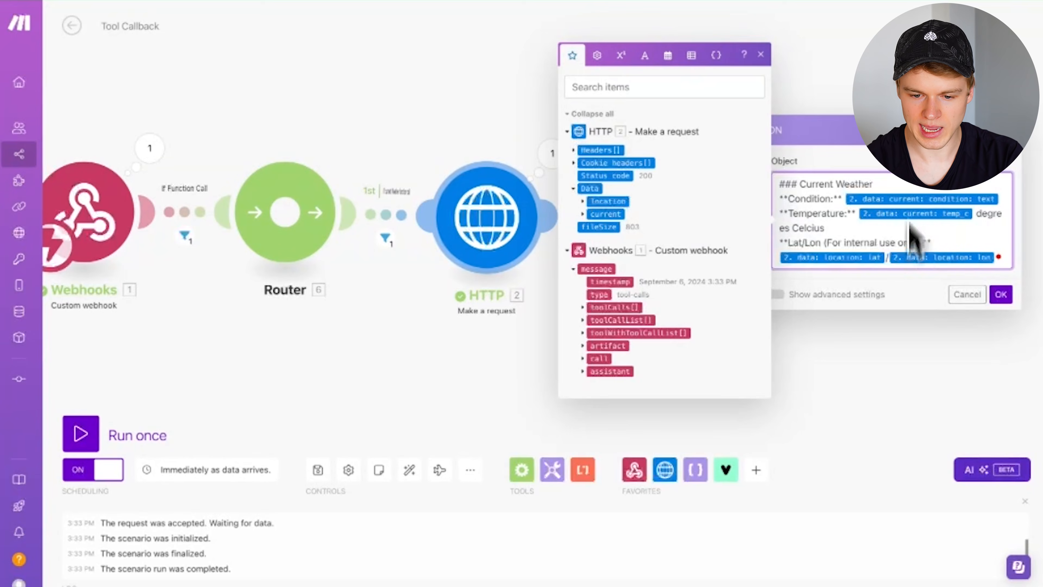
click(1007, 130)
click(752, 150)
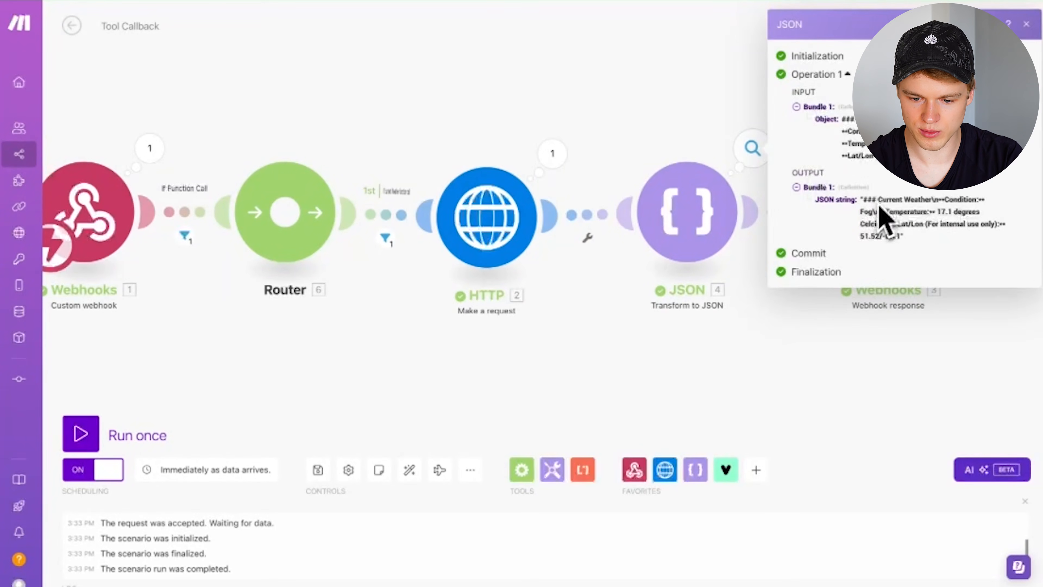
triple_click(864, 202)
click(934, 236)
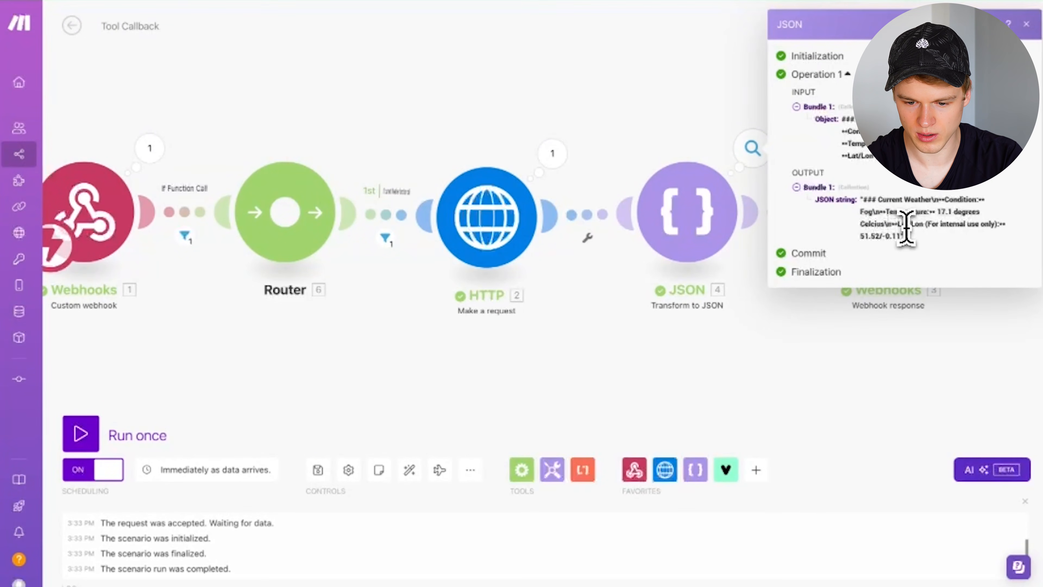
click(895, 235)
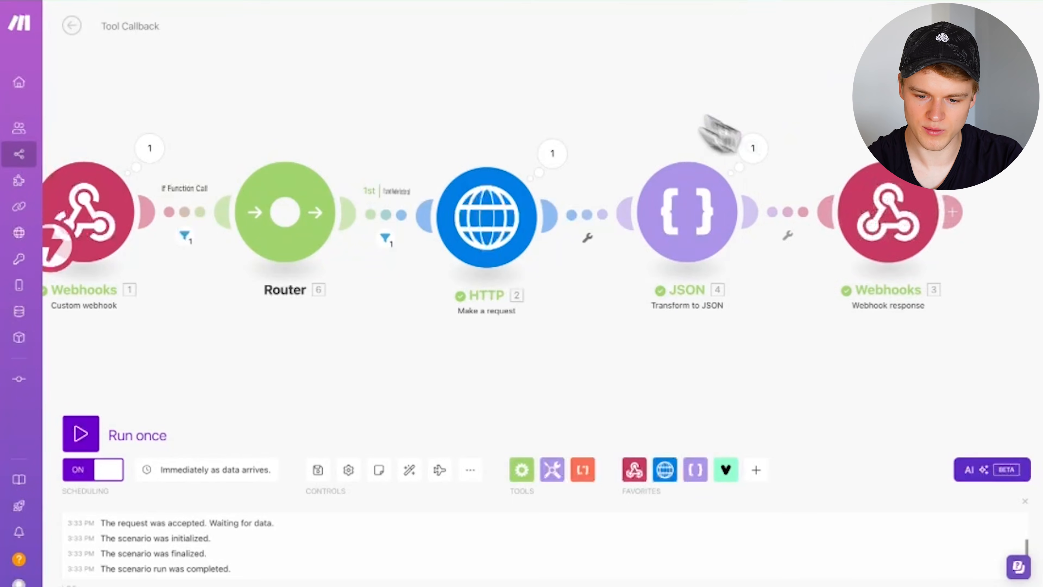
click(954, 148)
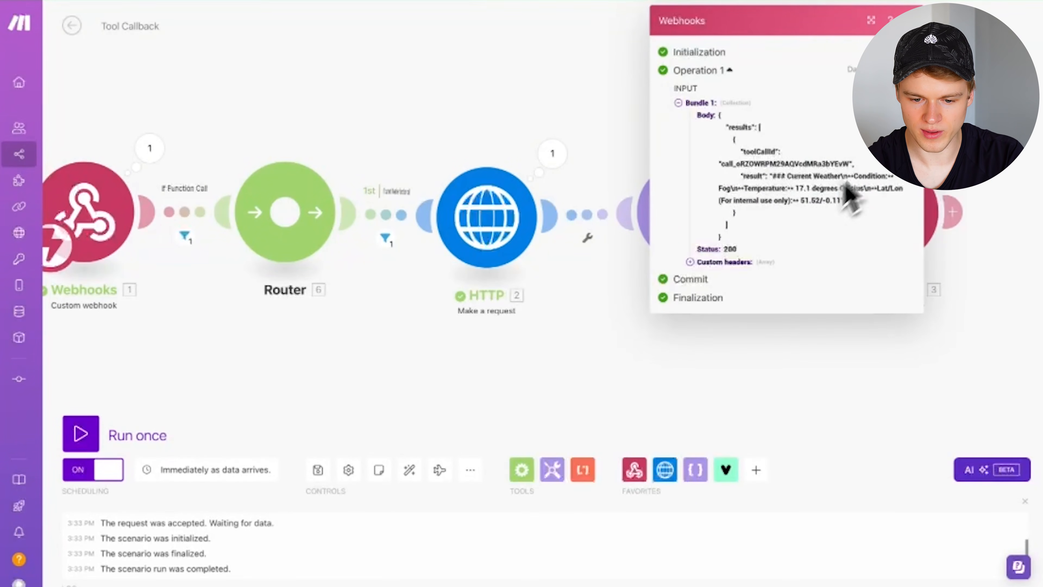
drag(721, 164, 848, 209)
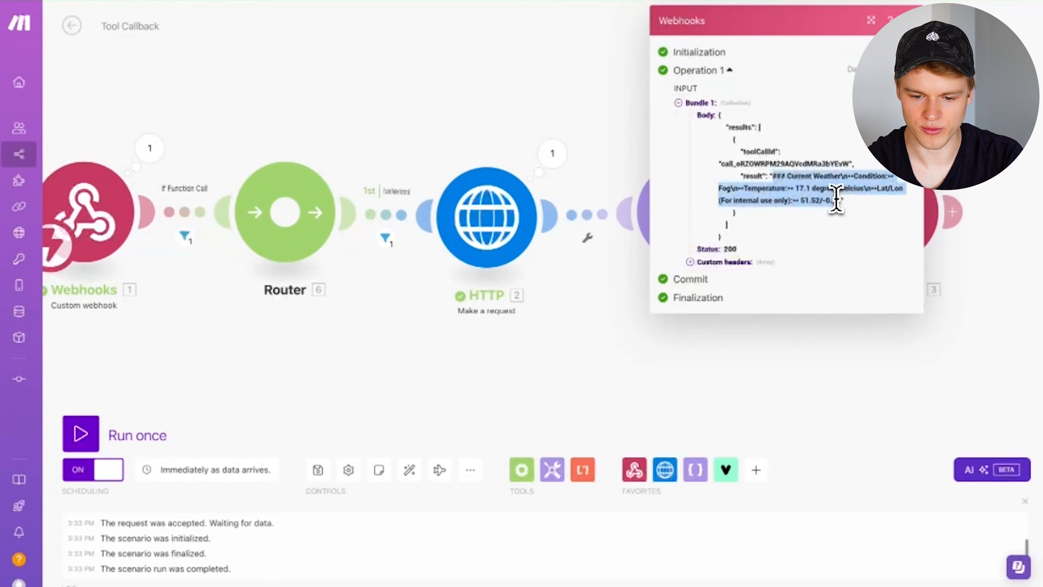
click(910, 20)
scroll(396, 108, down, 2)
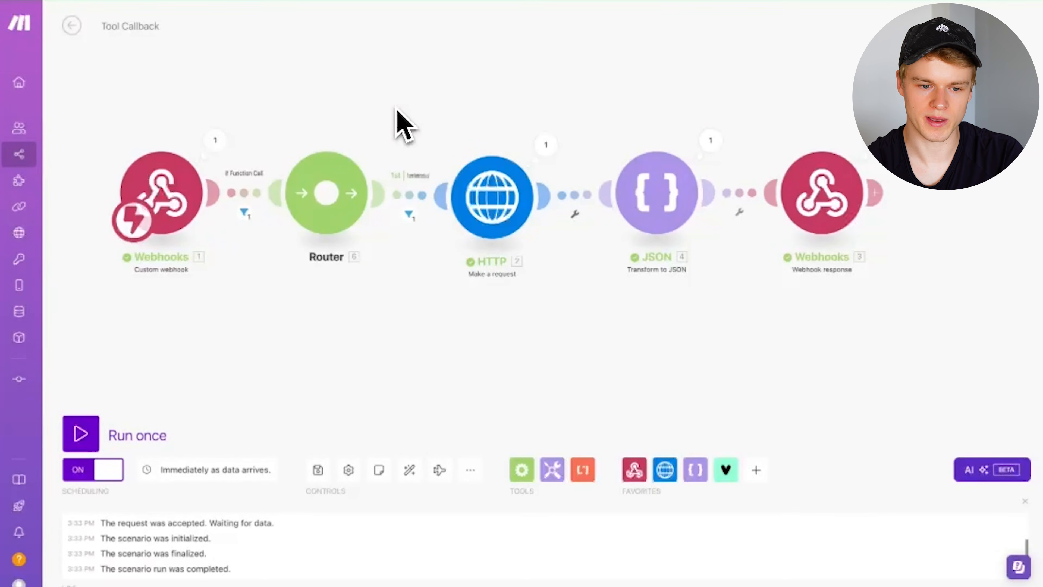
click(302, 1)
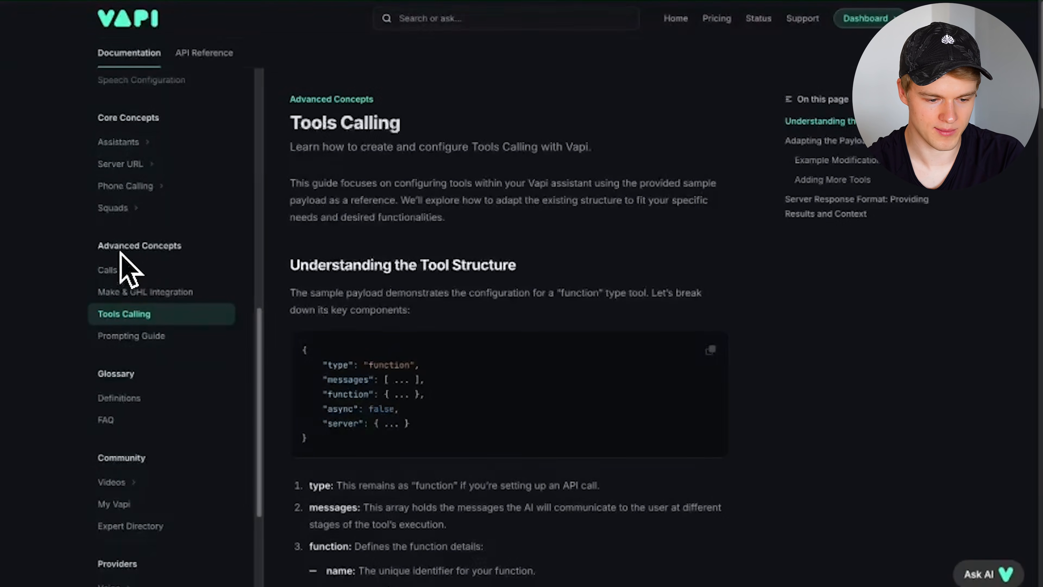
scroll(412, 333, down, 8)
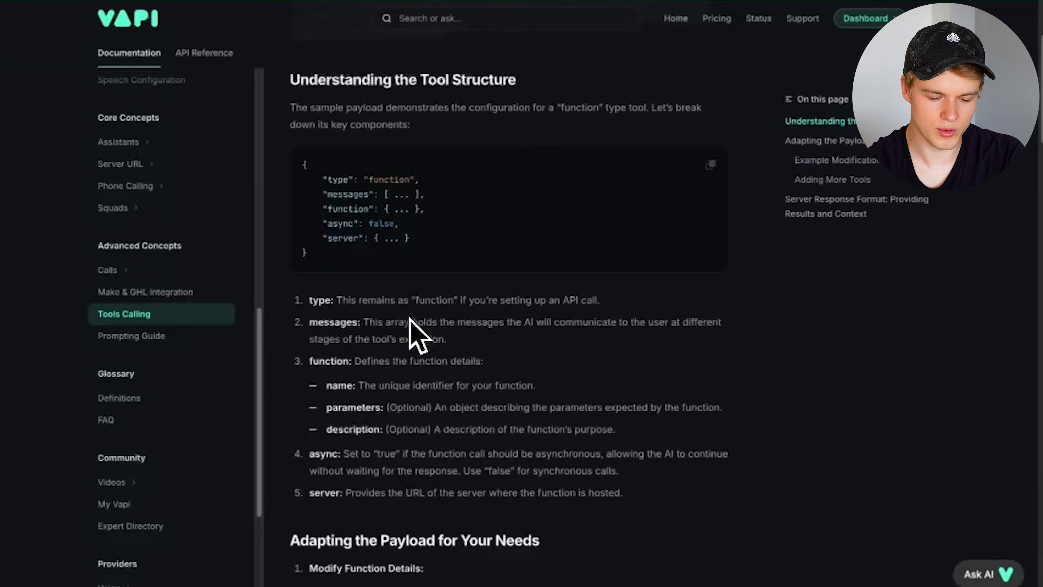
scroll(410, 317, down, 18)
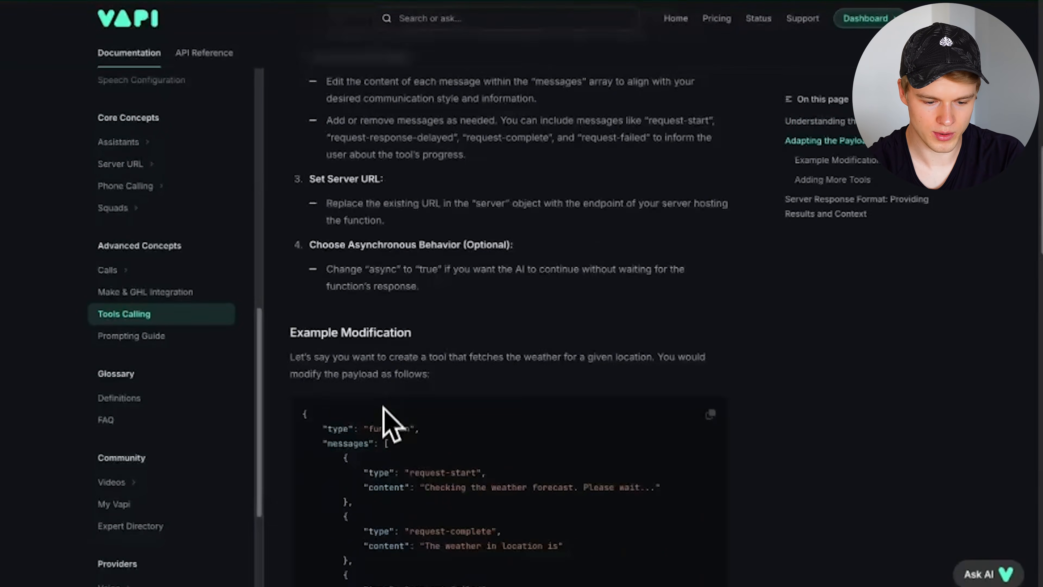
scroll(386, 434, down, 14)
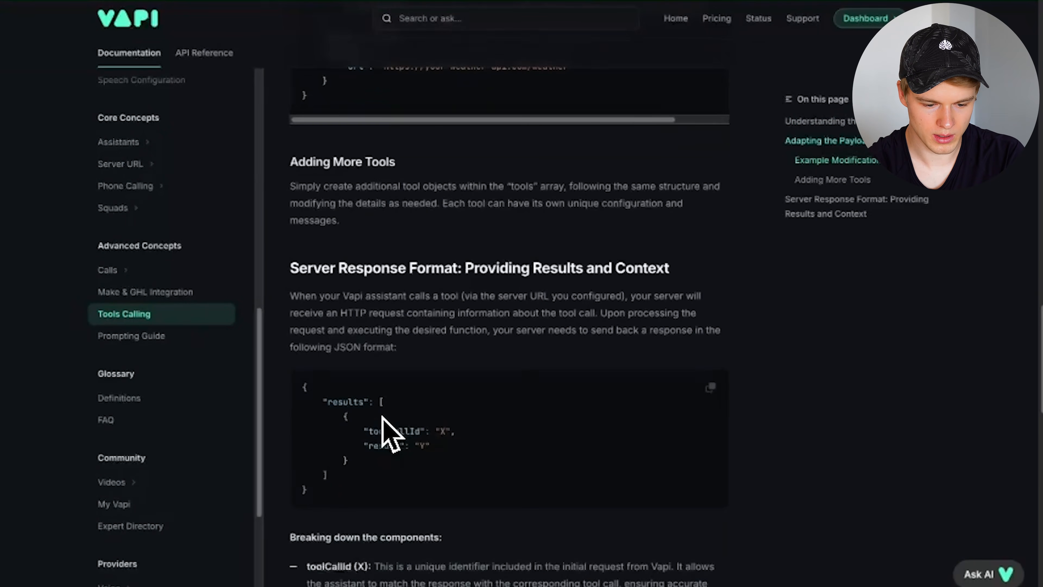
scroll(341, 415, down, 2)
drag(302, 298, 338, 433)
click(388, 361)
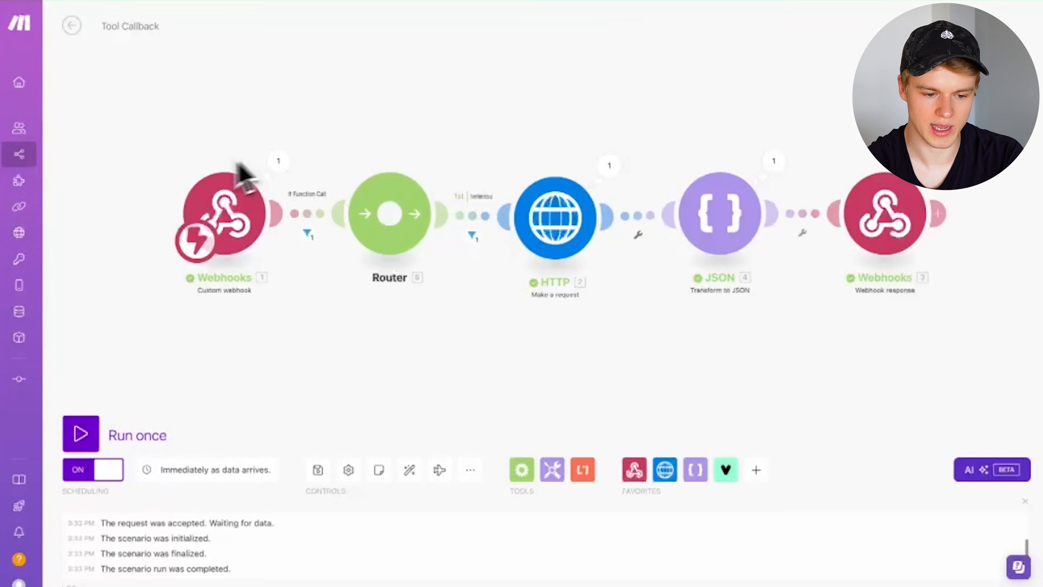
click(277, 161)
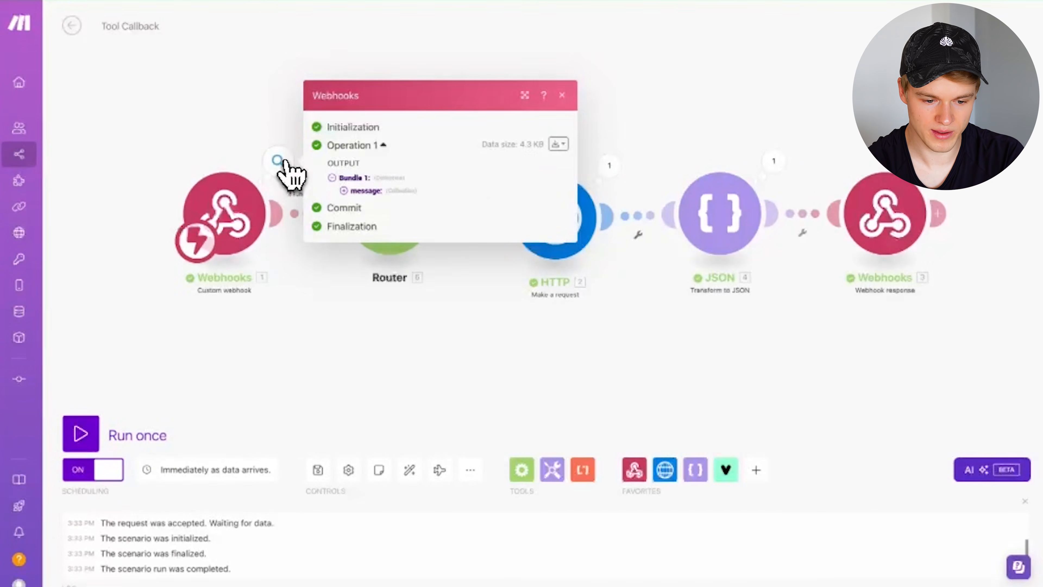
click(712, 76)
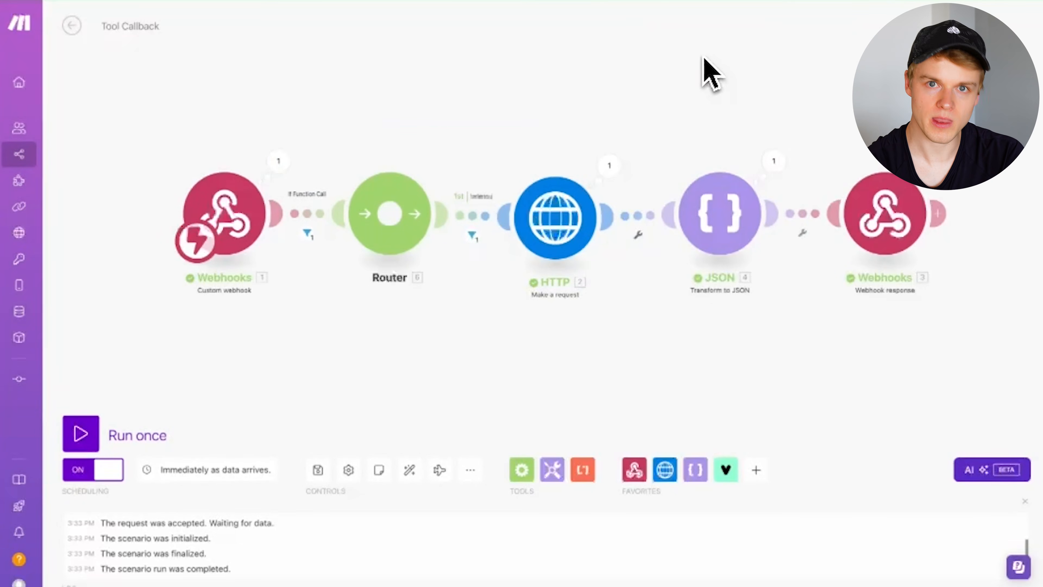
click(888, 195)
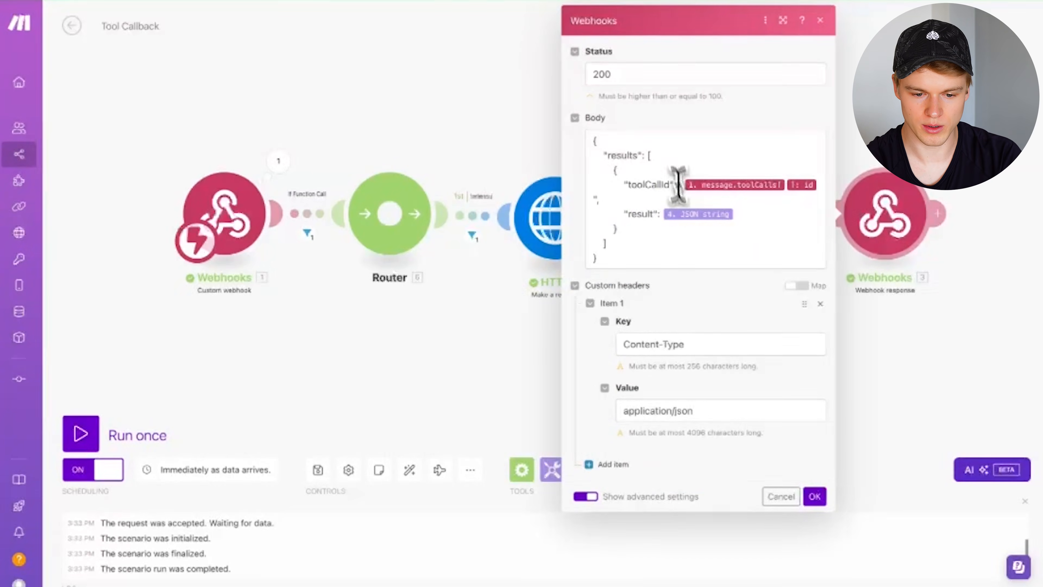
drag(595, 145, 617, 264)
click(650, 170)
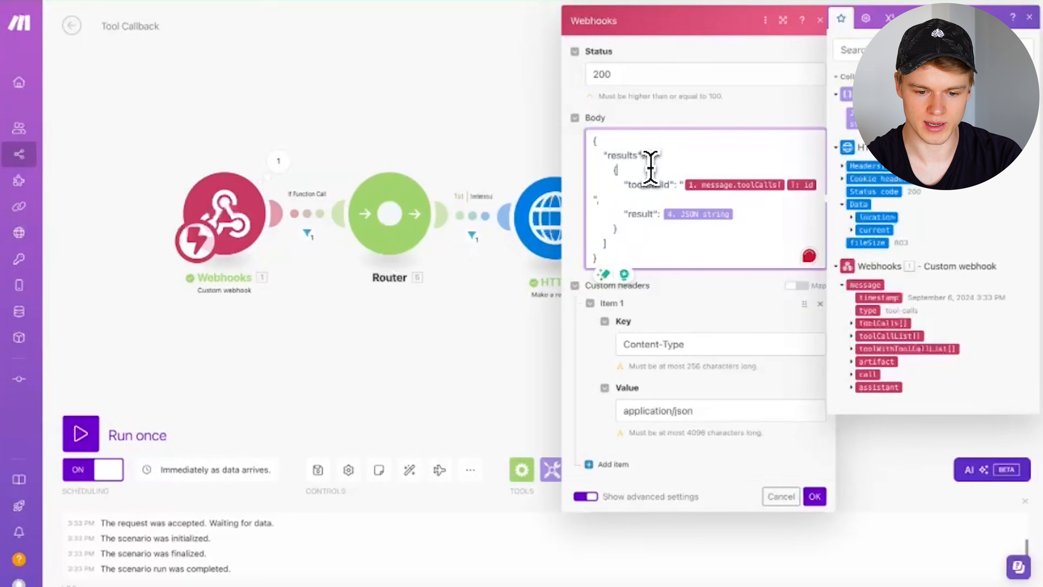
double_click(620, 157)
double_click(646, 185)
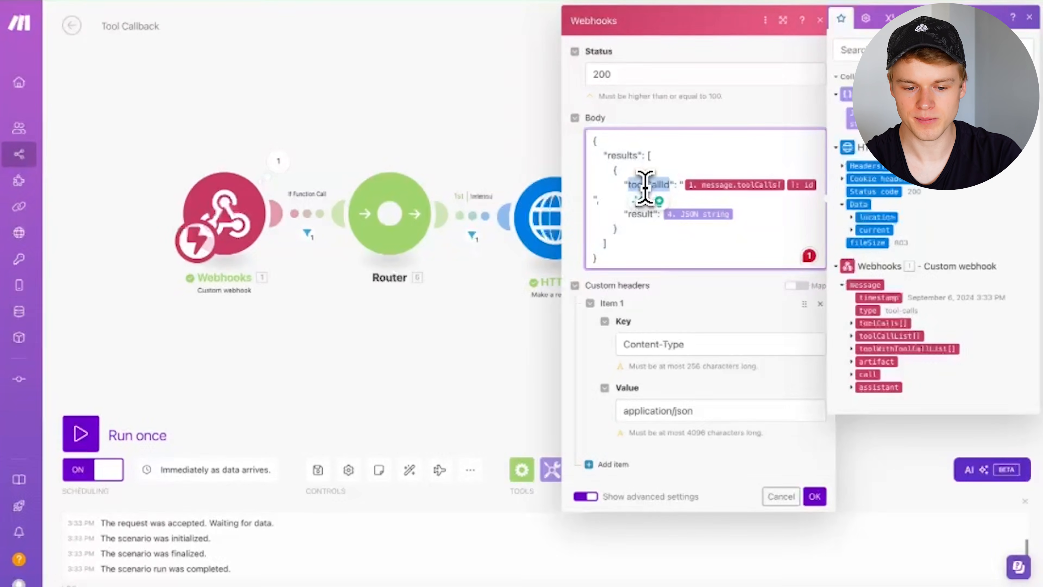
click(633, 230)
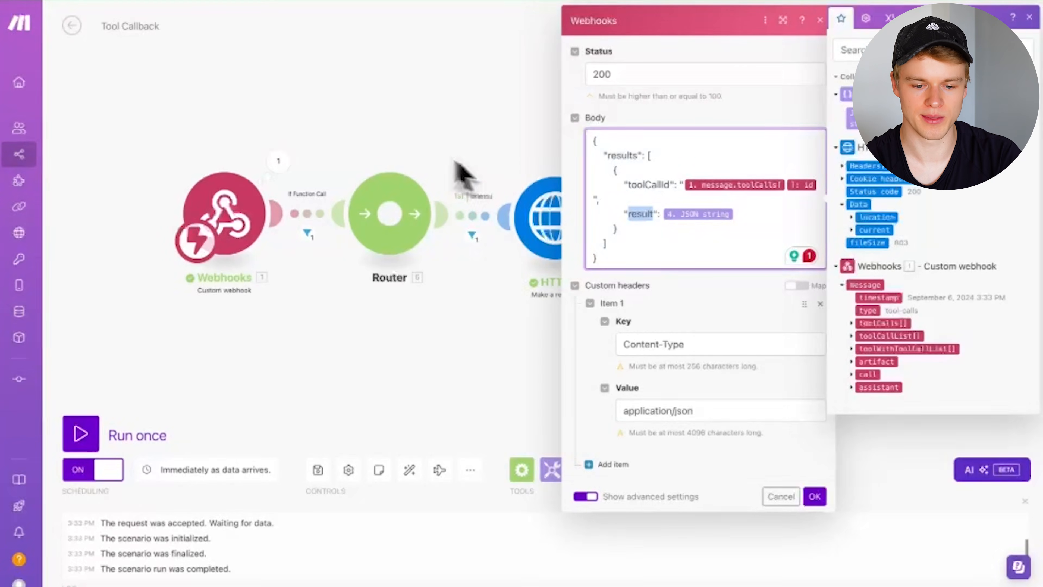
click(410, 141)
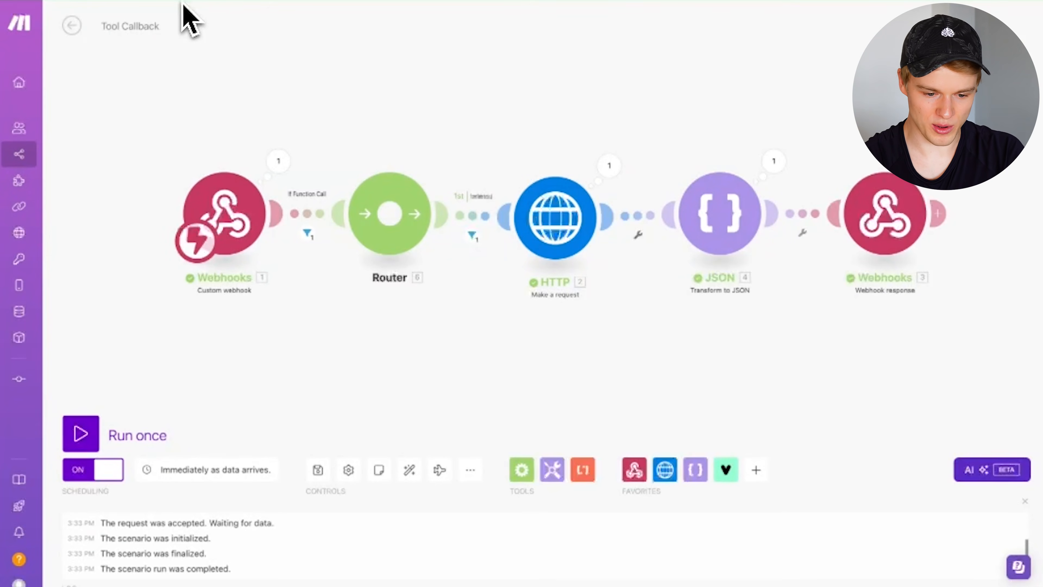
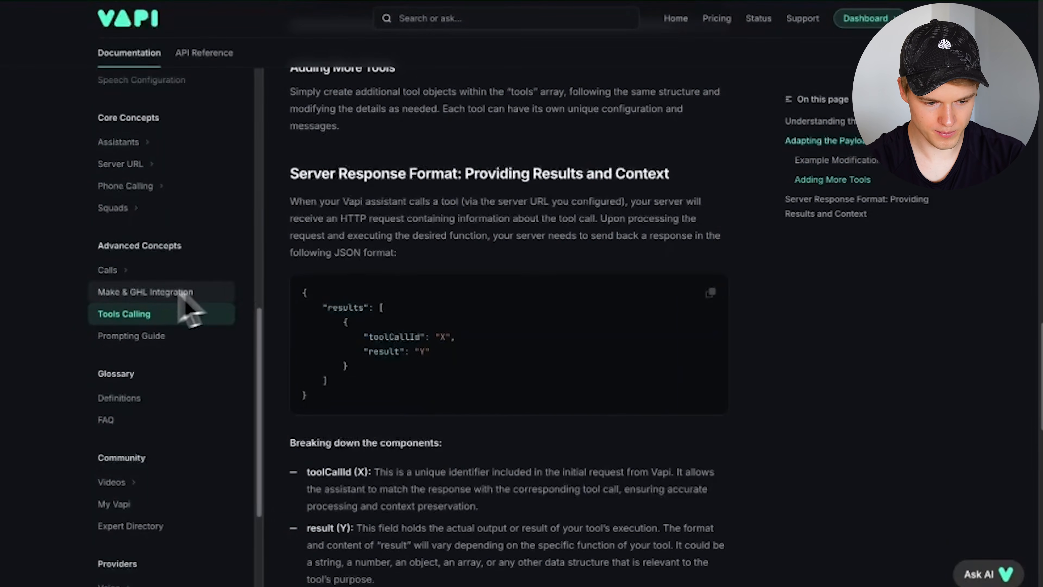
- Scroll through the docs' weather Example Modification JSON, then return to the Ava assistant dashboard
scroll(400, 293, up, 10)
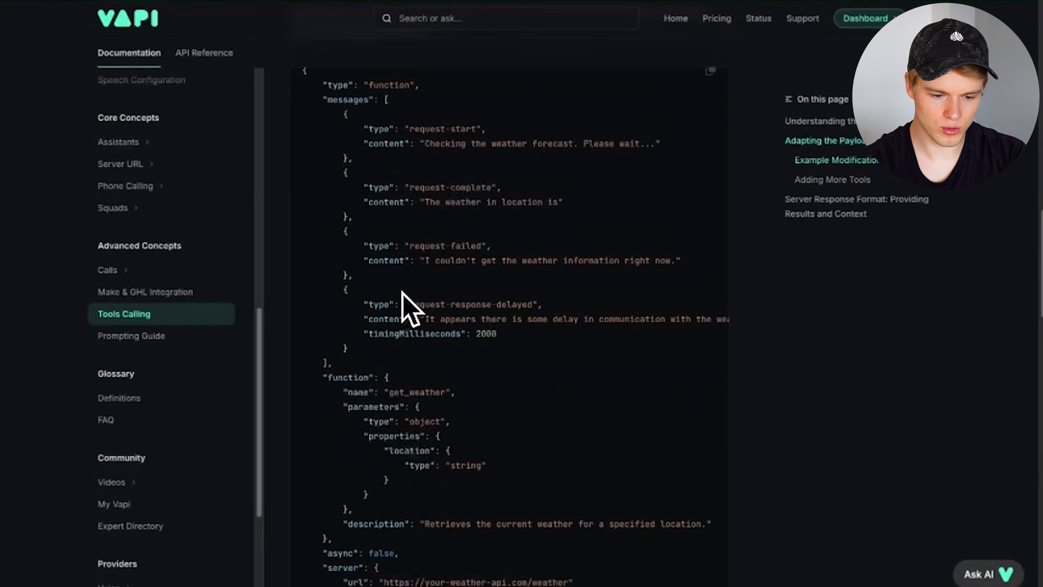
scroll(401, 292, down, 15)
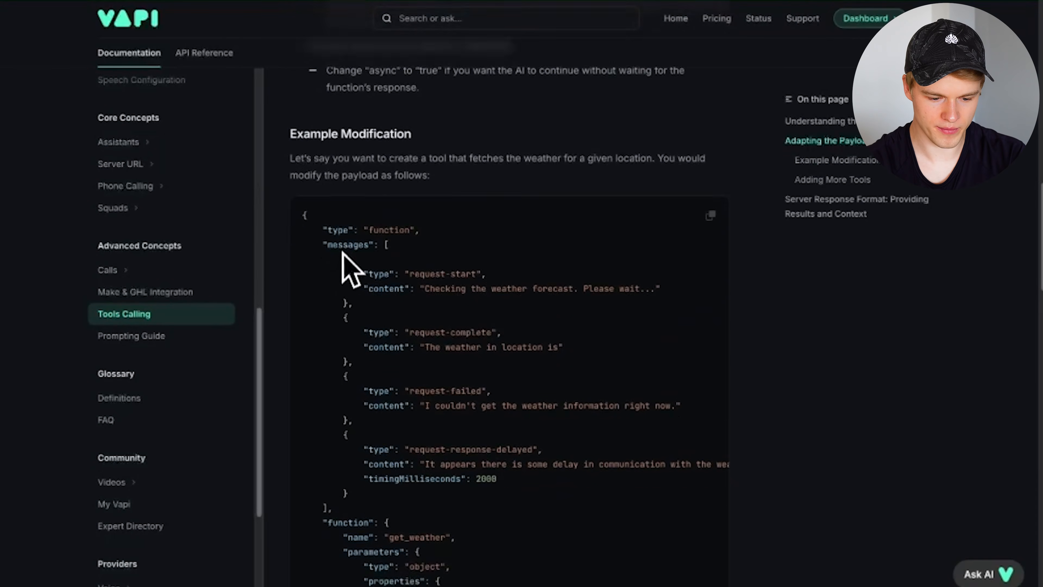
scroll(342, 263, up, 8)
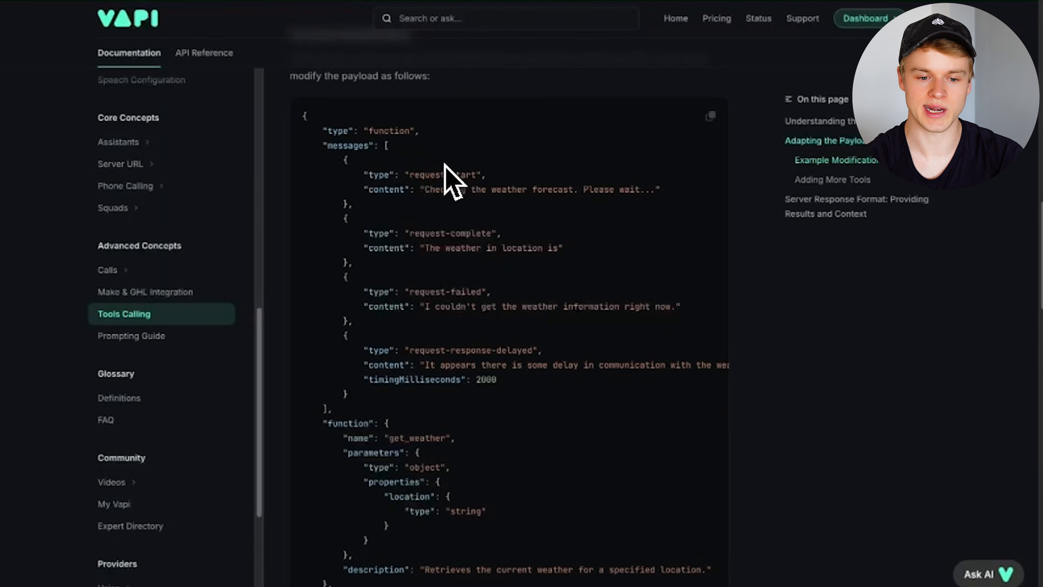
click(472, 1)
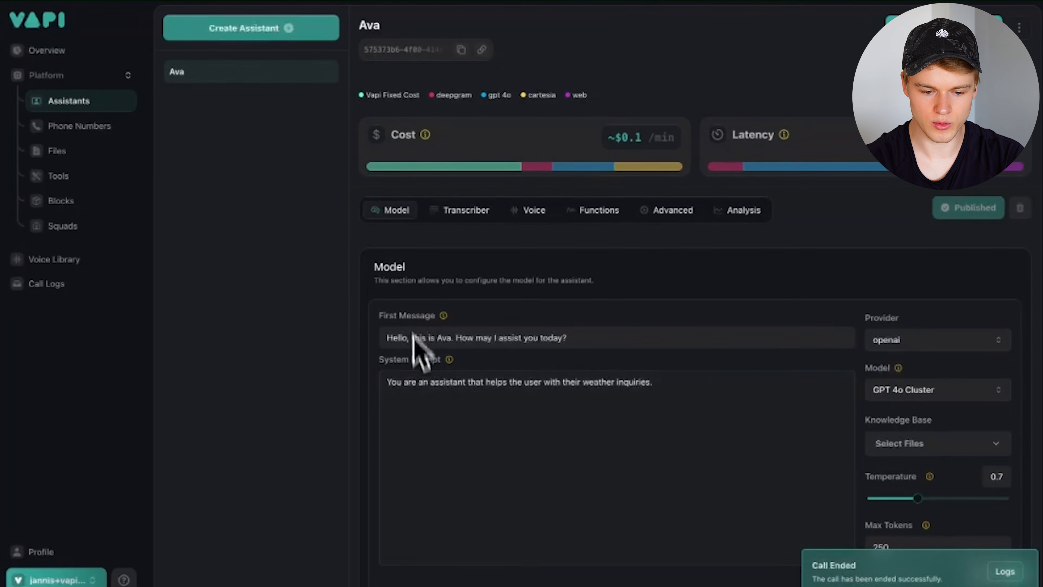
- Leave Ava's system prompt and open the getCurrentweather tool from the Tools sidebar
click(510, 415)
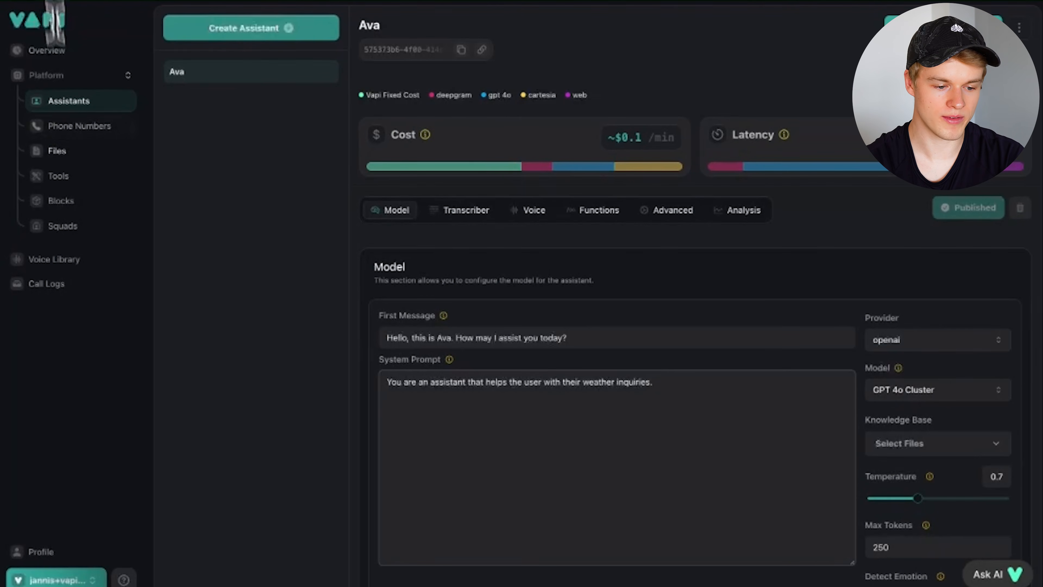
click(62, 177)
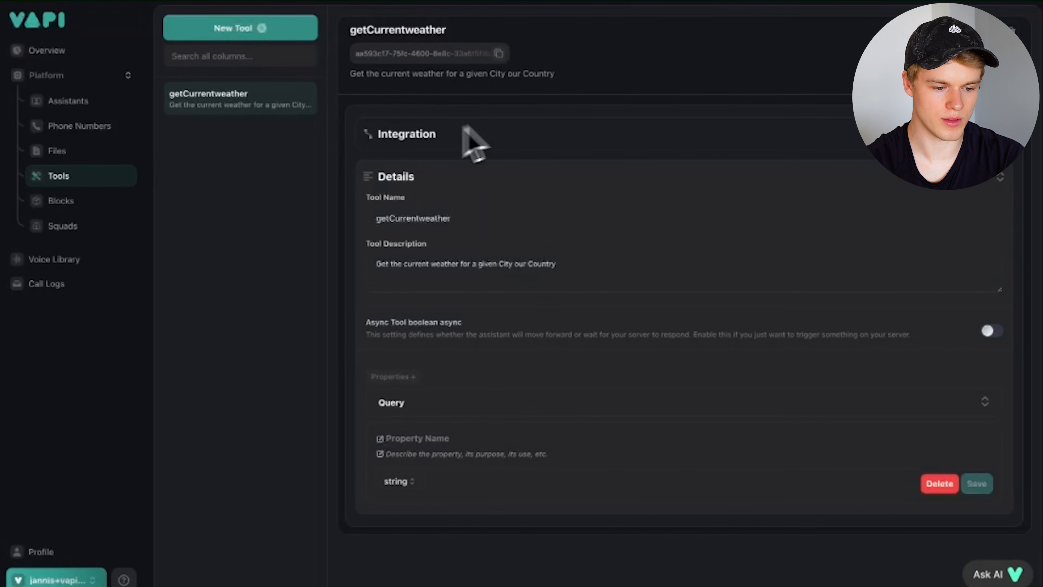
- Expand Integration to reveal the Make webhook server URL and the Async Tool setting
click(496, 132)
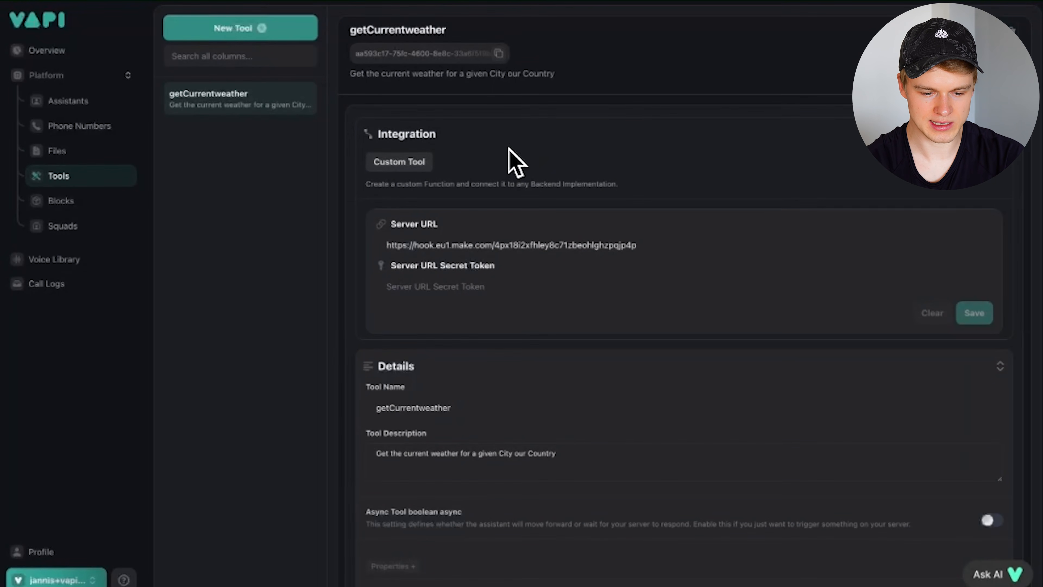
scroll(396, 443, down, 3)
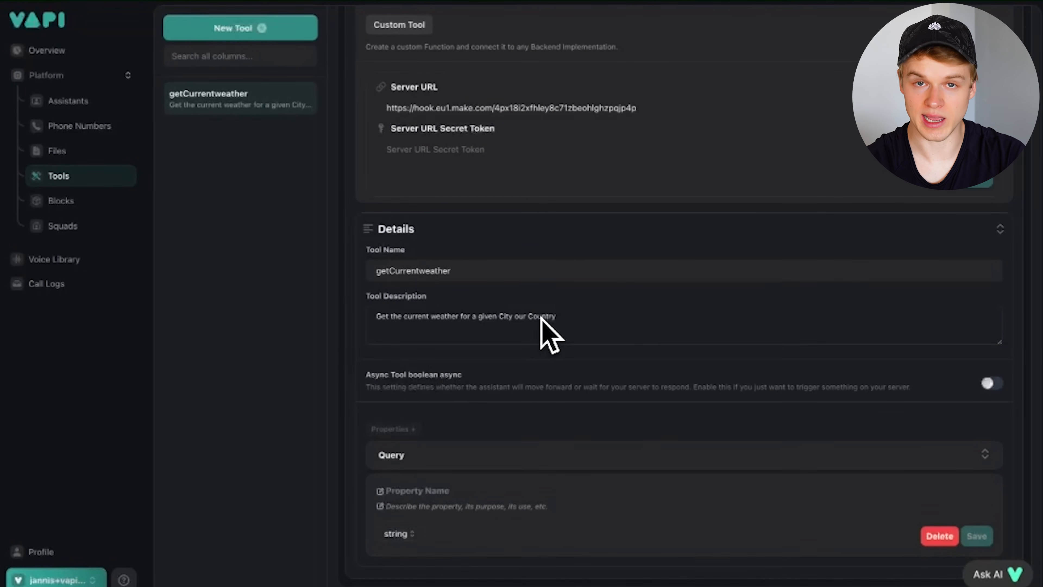
drag(365, 373, 471, 377)
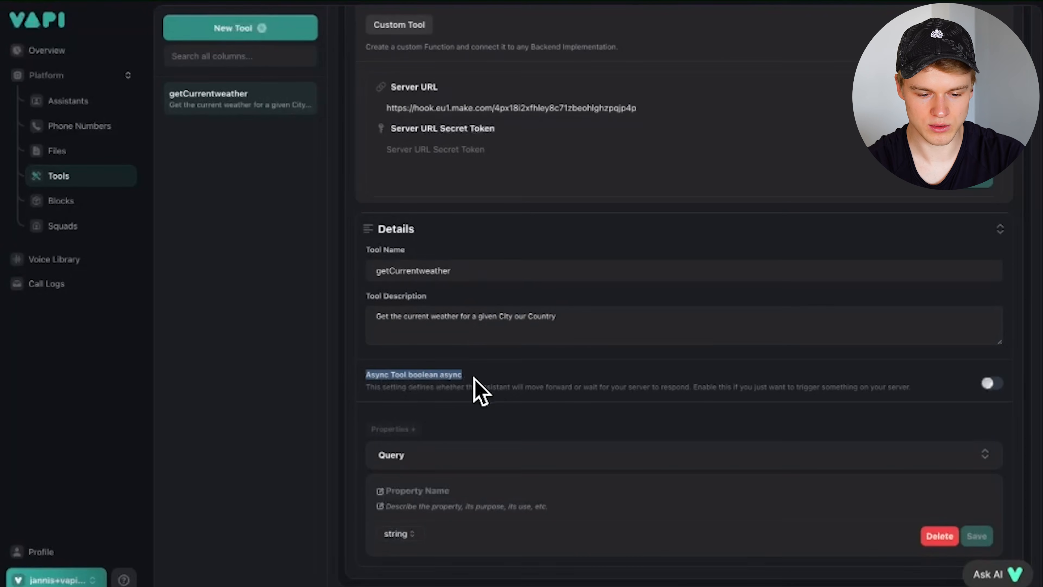
click(472, 377)
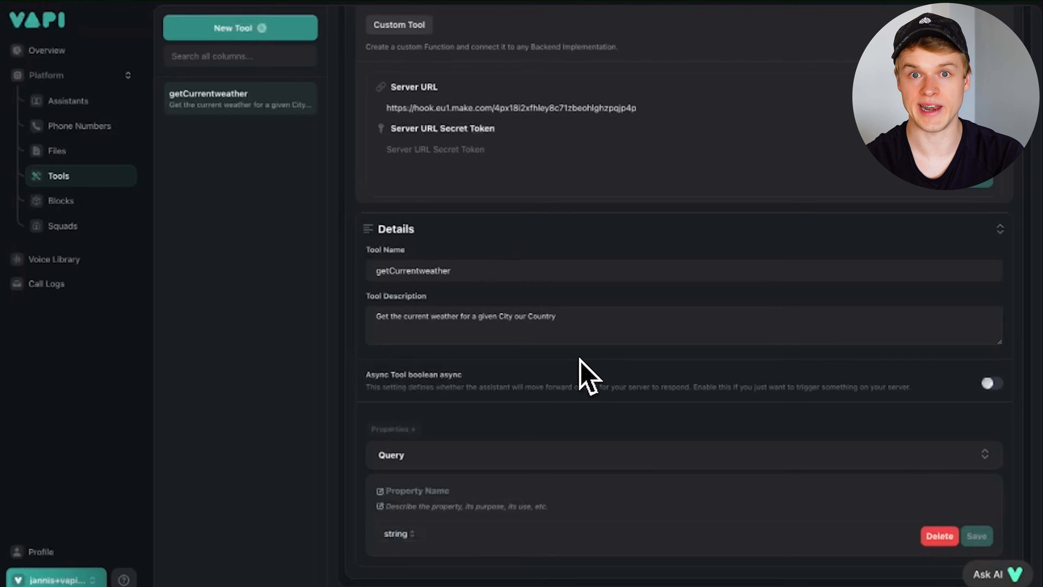
click(991, 383)
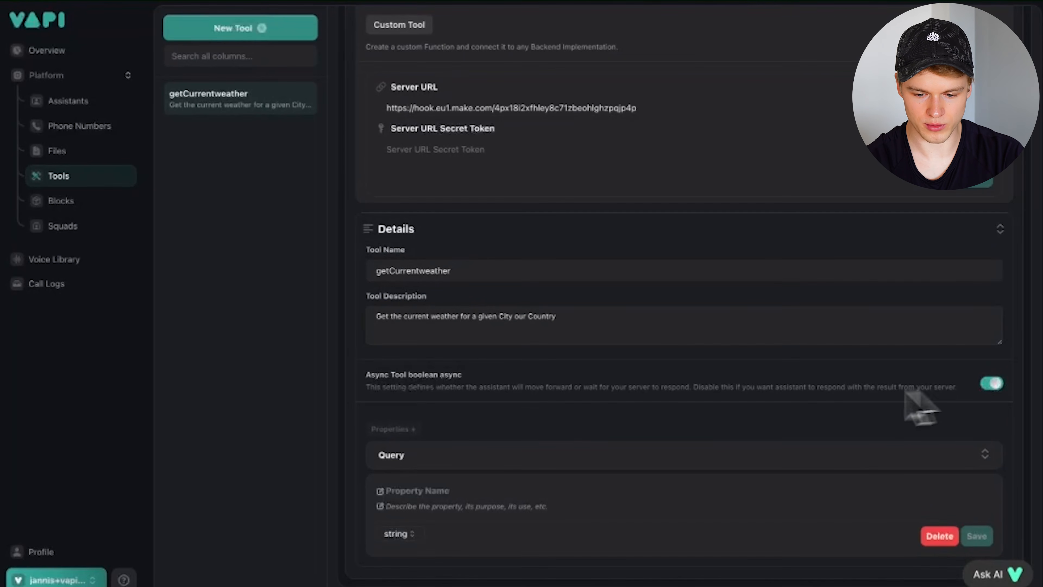
click(998, 385)
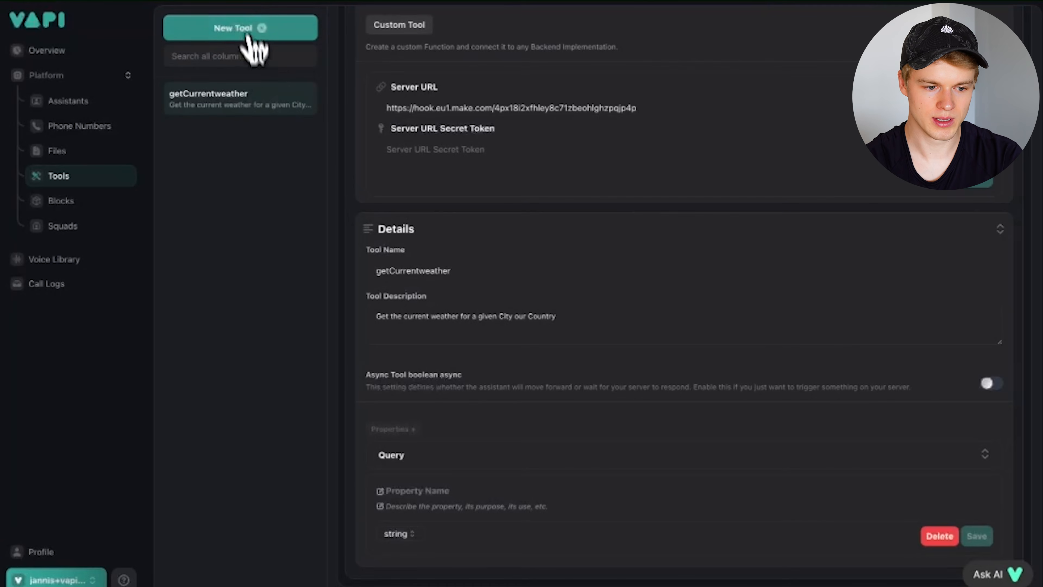
- Copy the getCurrentweather tool's ID and switch to the API Reference Get Tool page
click(74, 1)
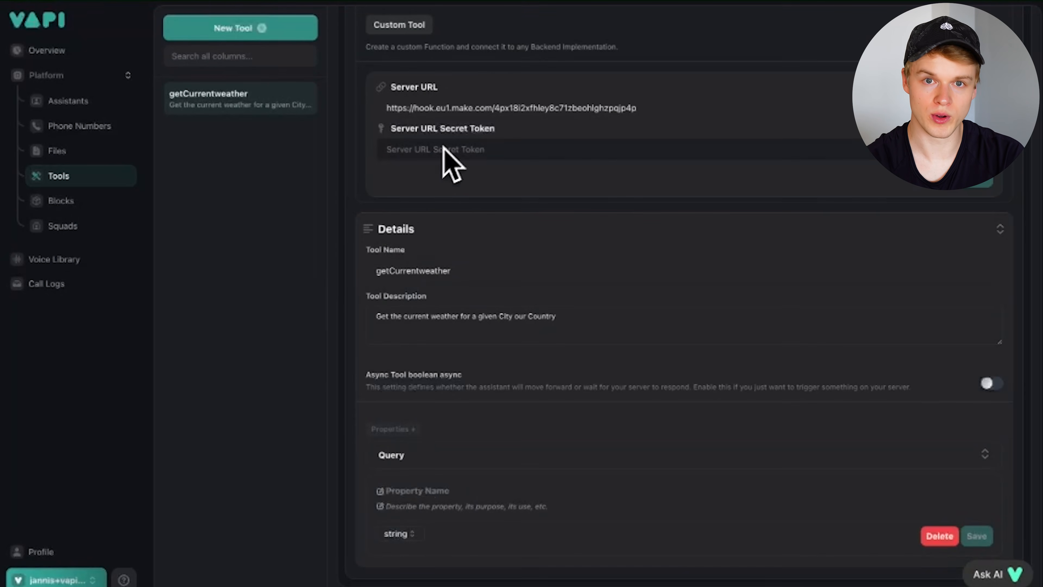
scroll(499, 66, up, 3)
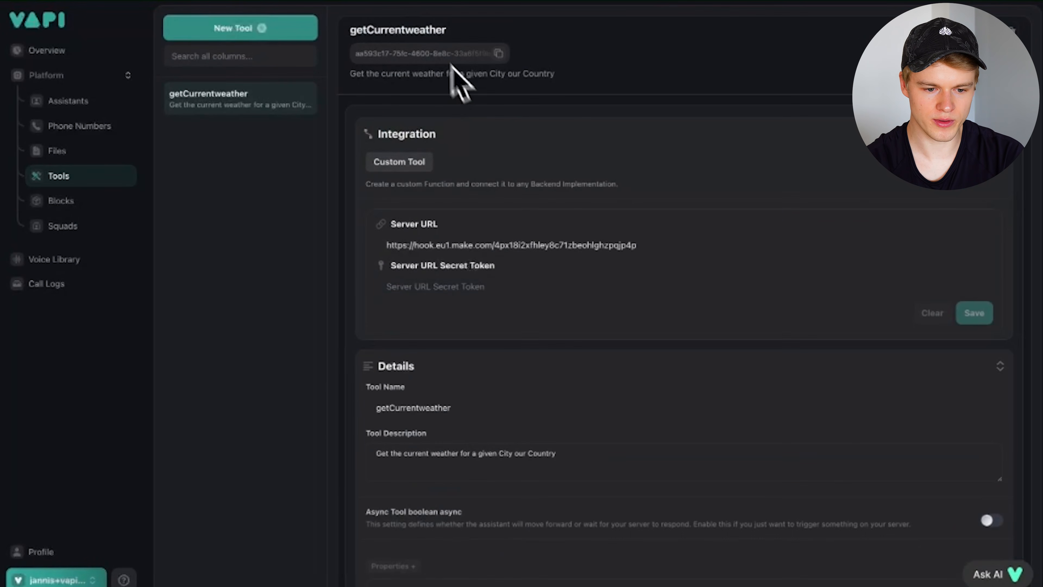
click(498, 53)
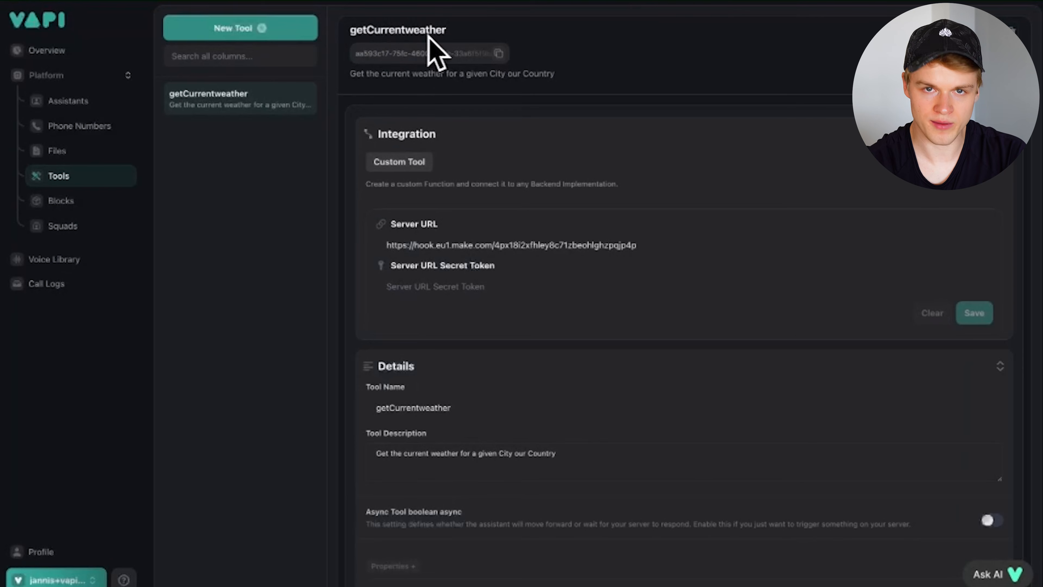
click(394, 0)
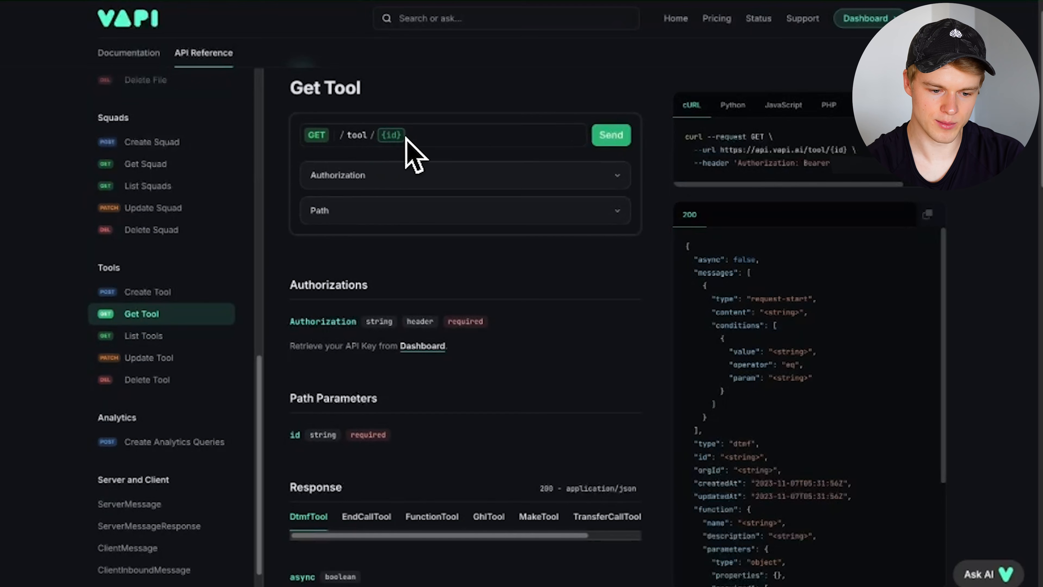
- Paste the copied tool ID into the Get Tool path id field and send the request
click(338, 210)
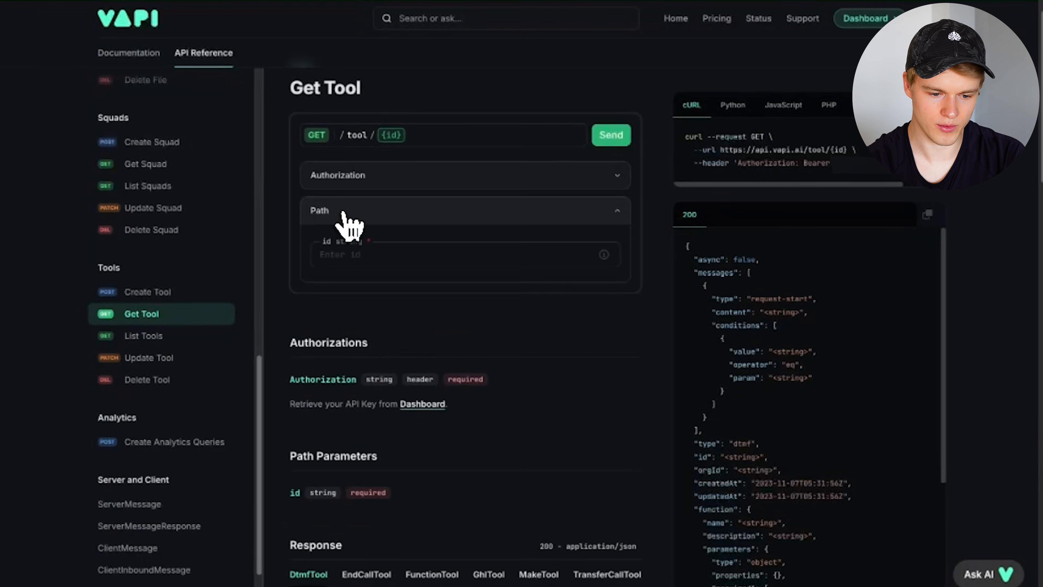
click(312, 253)
key(ctrl+v)
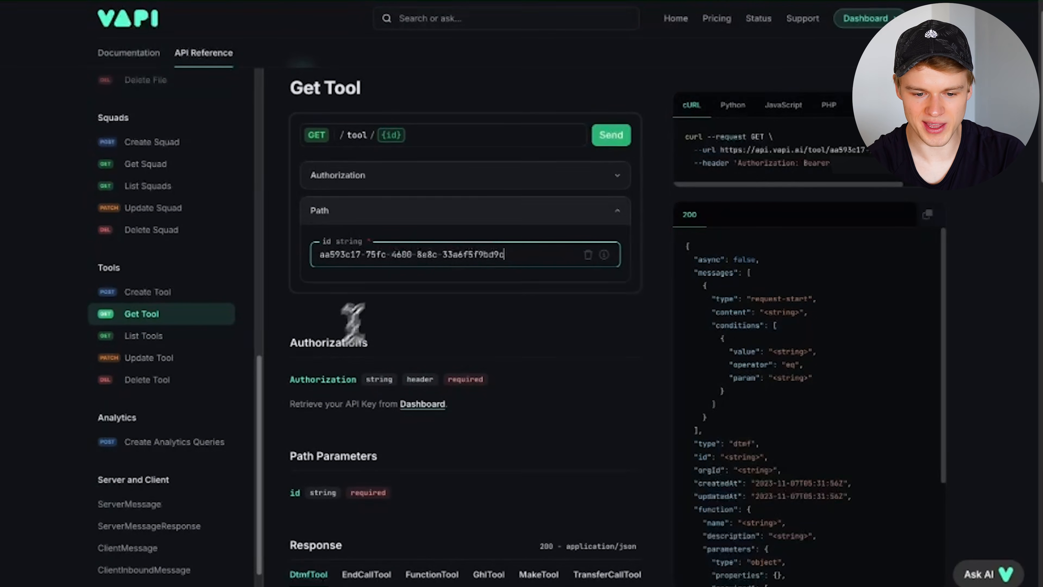
click(611, 140)
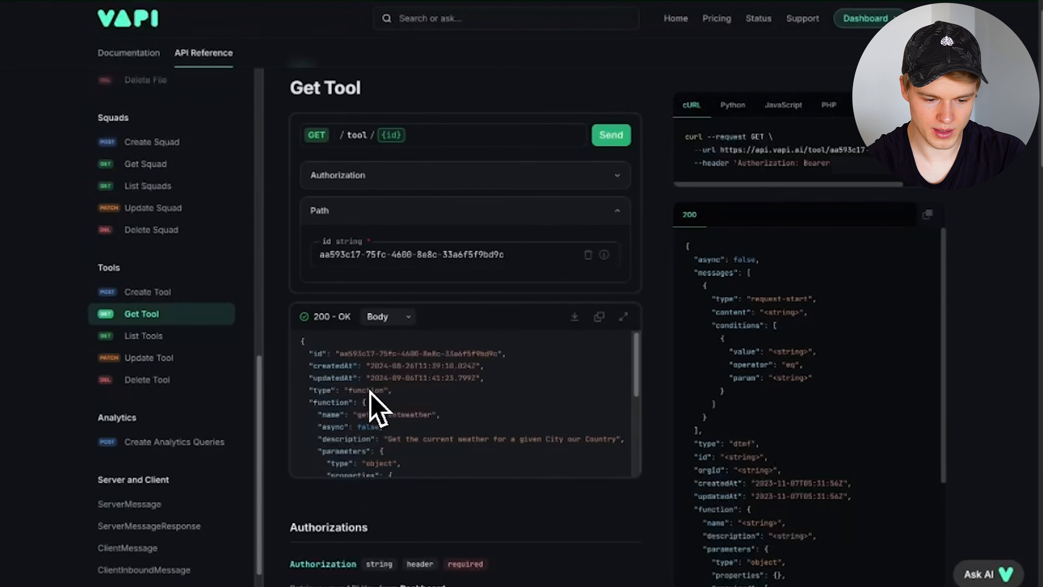
scroll(327, 384, down, 10)
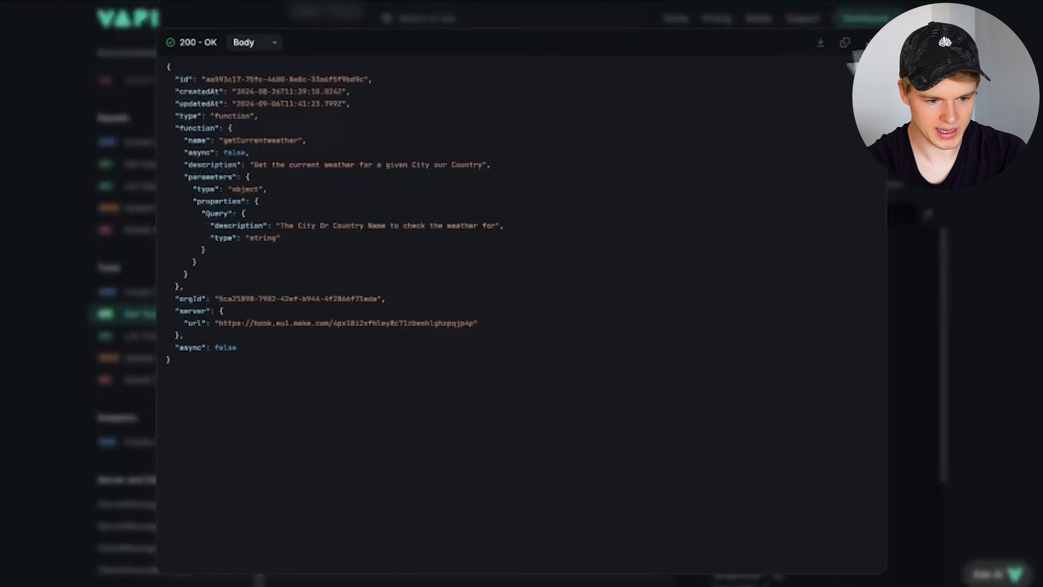
- Inspect the returned JSON's function name, description and Query parameters, noting no messages array
drag(166, 65, 212, 394)
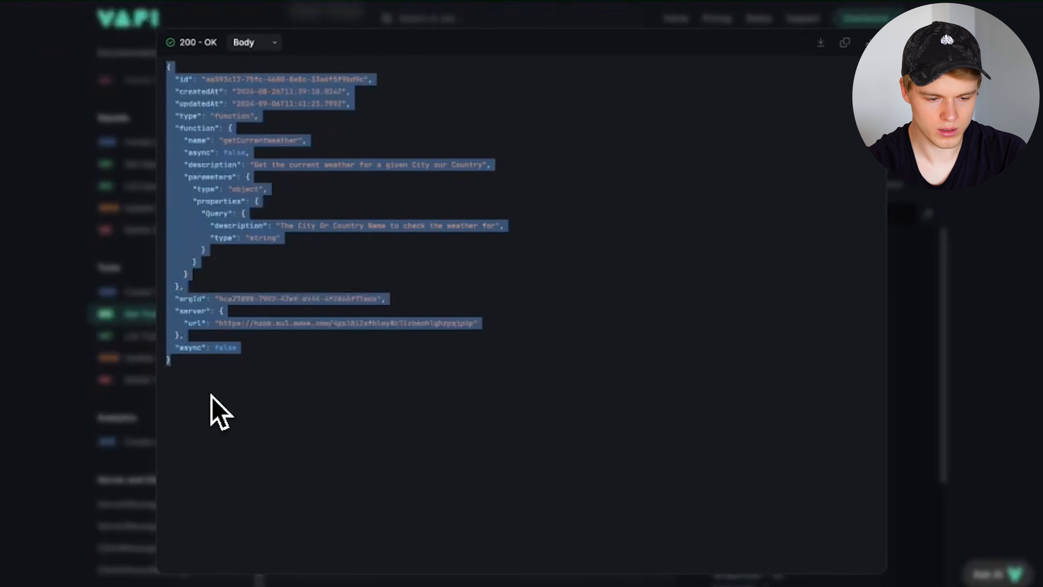
click(211, 395)
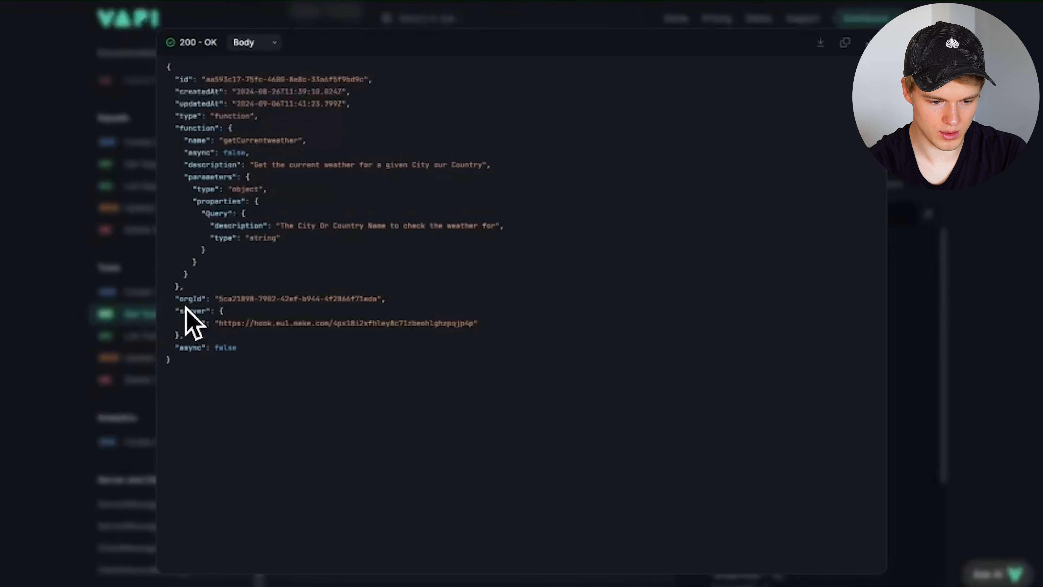
drag(184, 177, 247, 255)
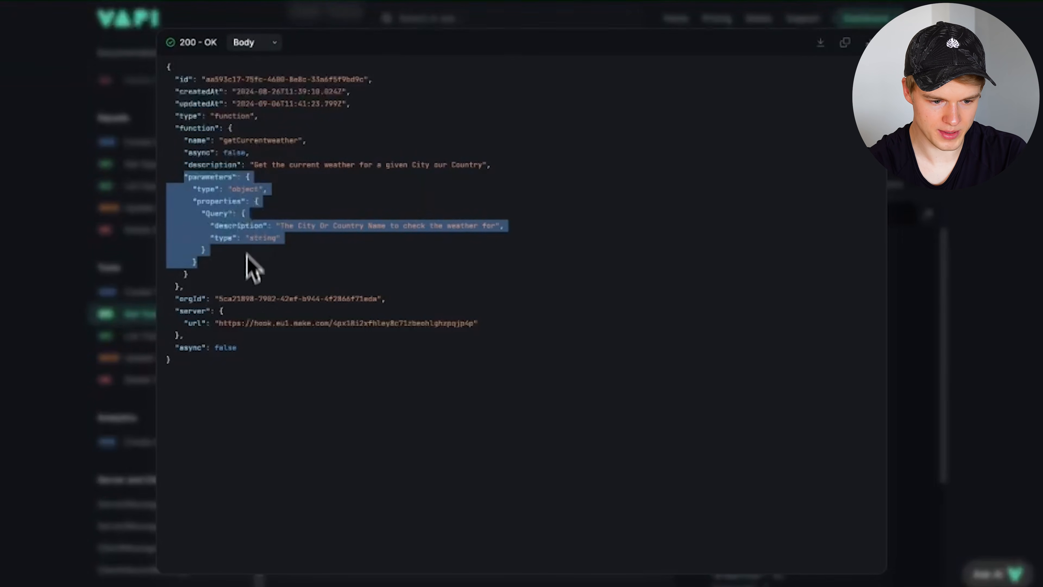
click(246, 271)
drag(180, 140, 515, 166)
click(516, 167)
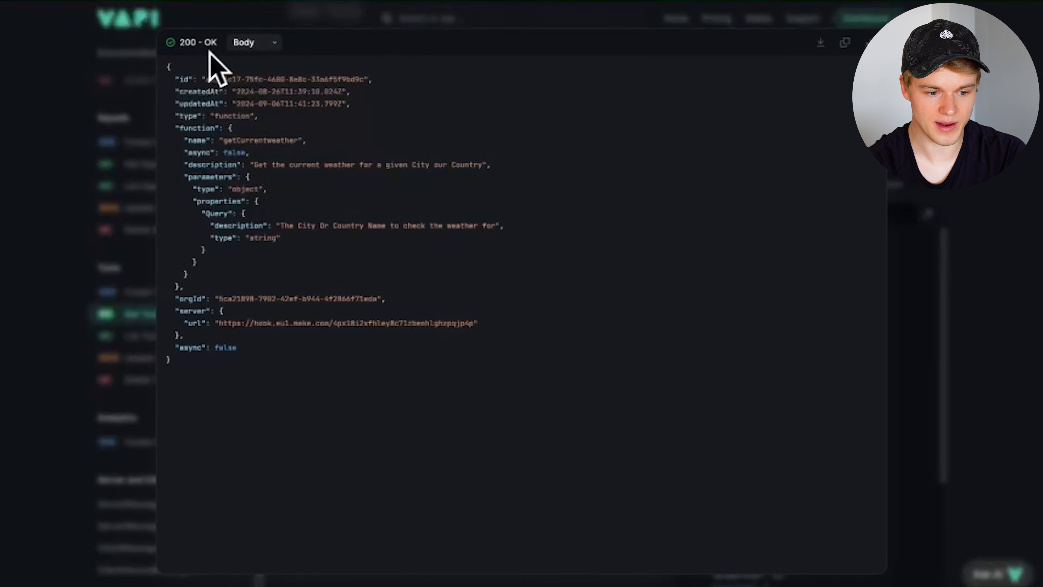
drag(169, 69, 202, 373)
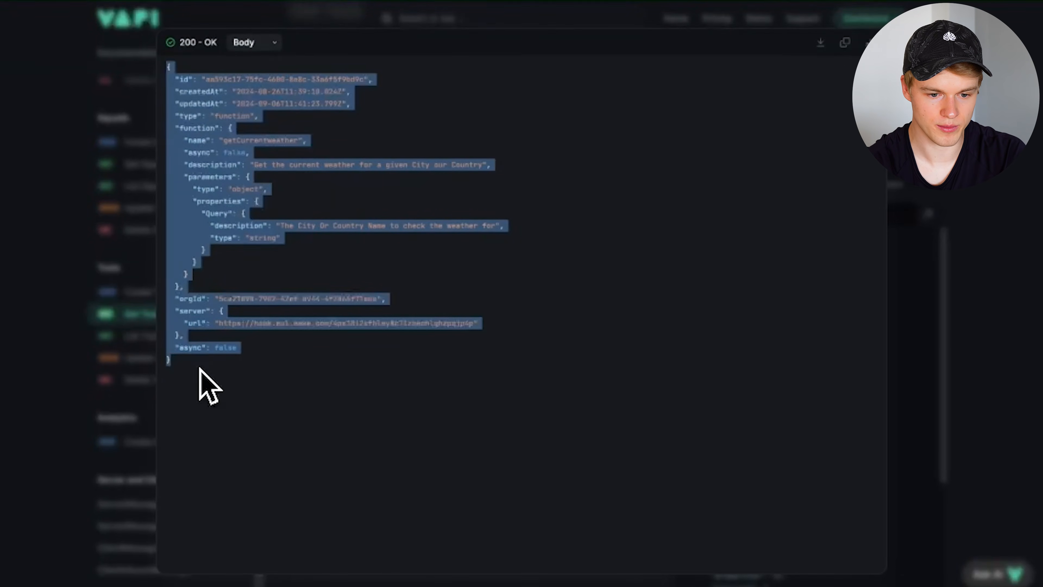
click(199, 370)
drag(200, 357, 166, 69)
click(212, 84)
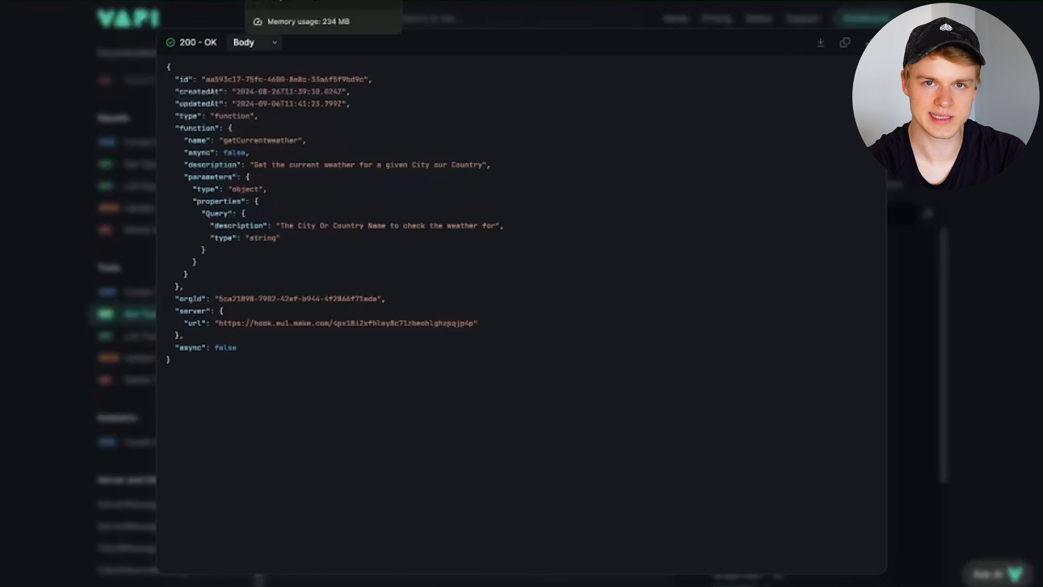
- Find the Example Modification payload in the Tools Calling docs and select its messages array
click(287, 1)
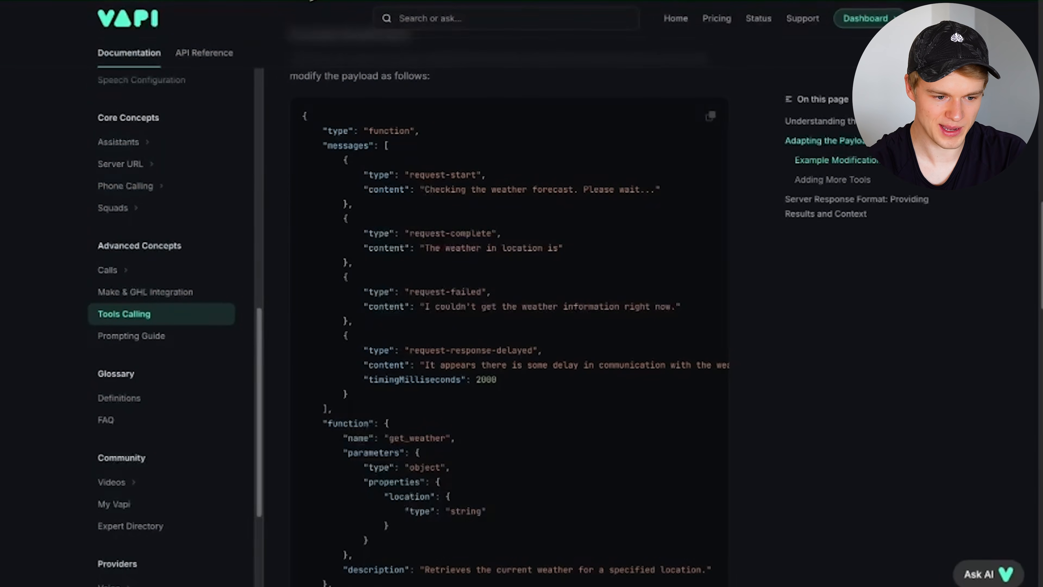
scroll(394, 97, up, 10)
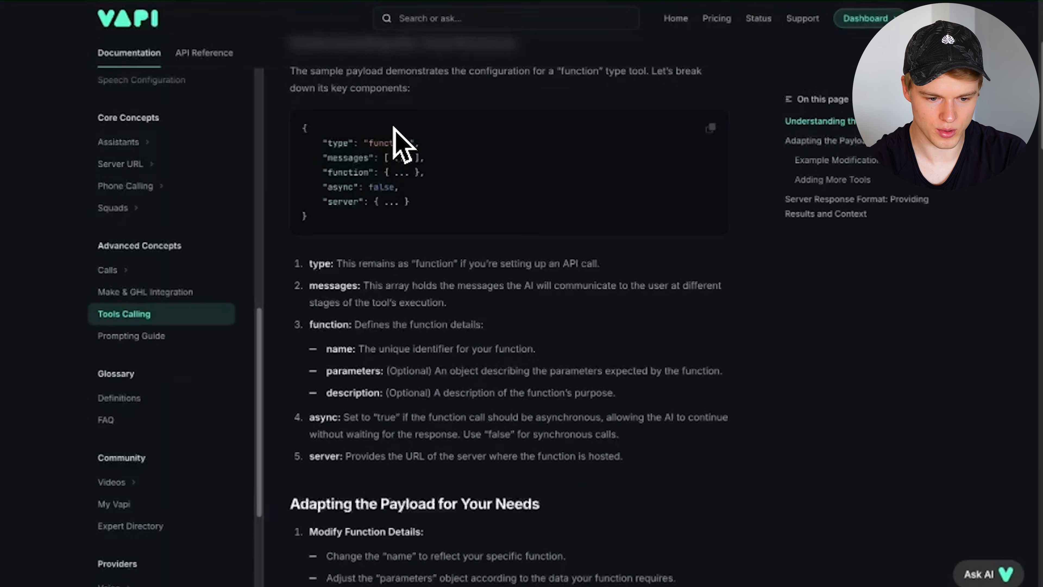
scroll(394, 224, down, 13)
scroll(395, 232, up, 8)
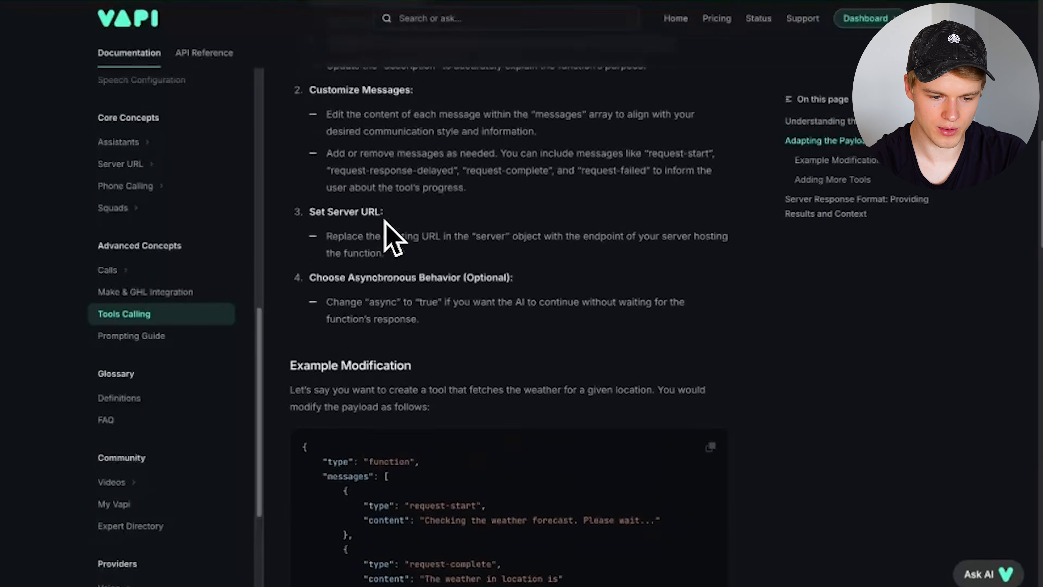
scroll(396, 345, down, 10)
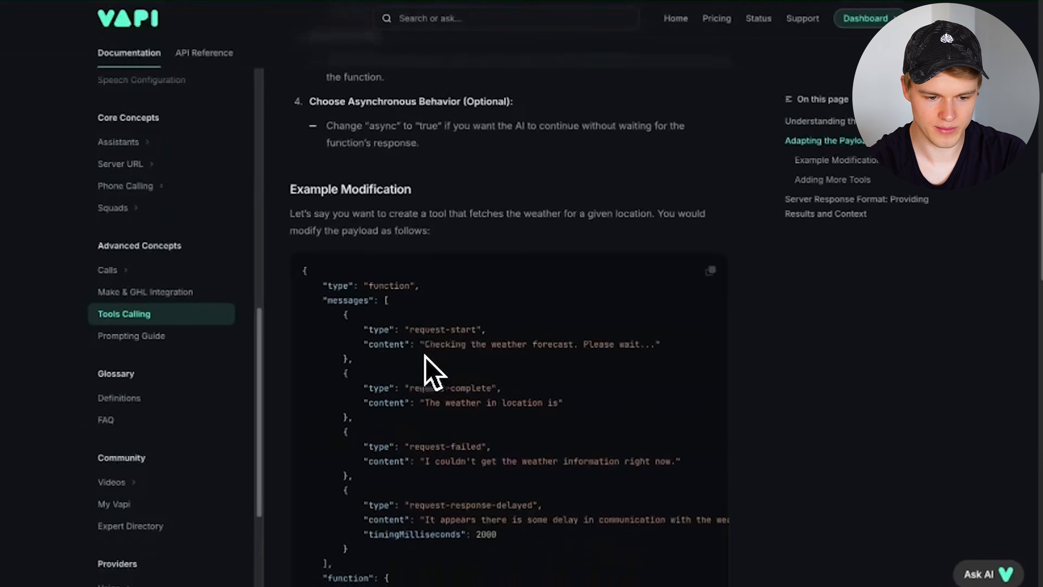
scroll(413, 349, down, 4)
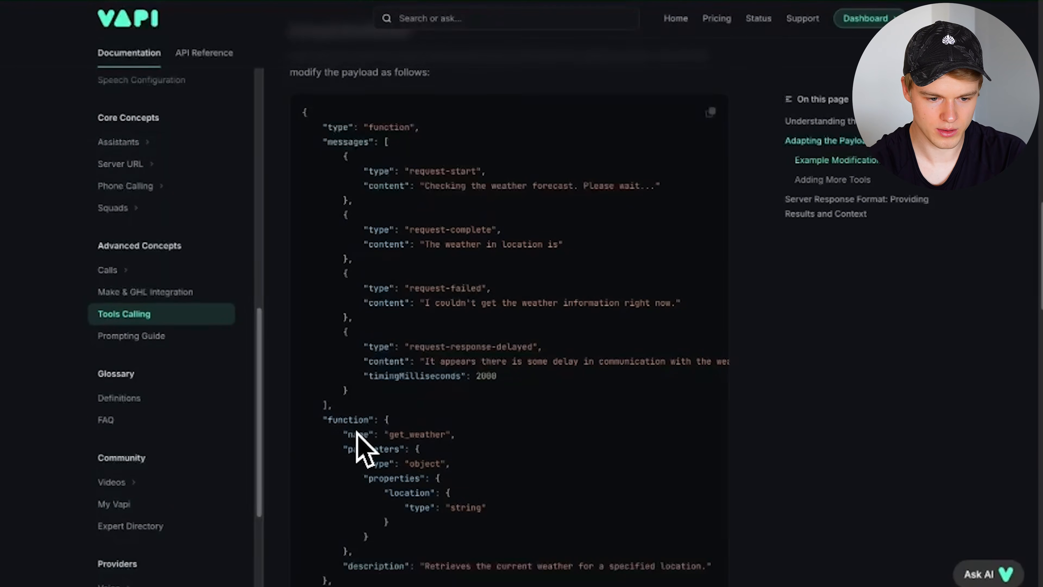
scroll(377, 255, down, 1)
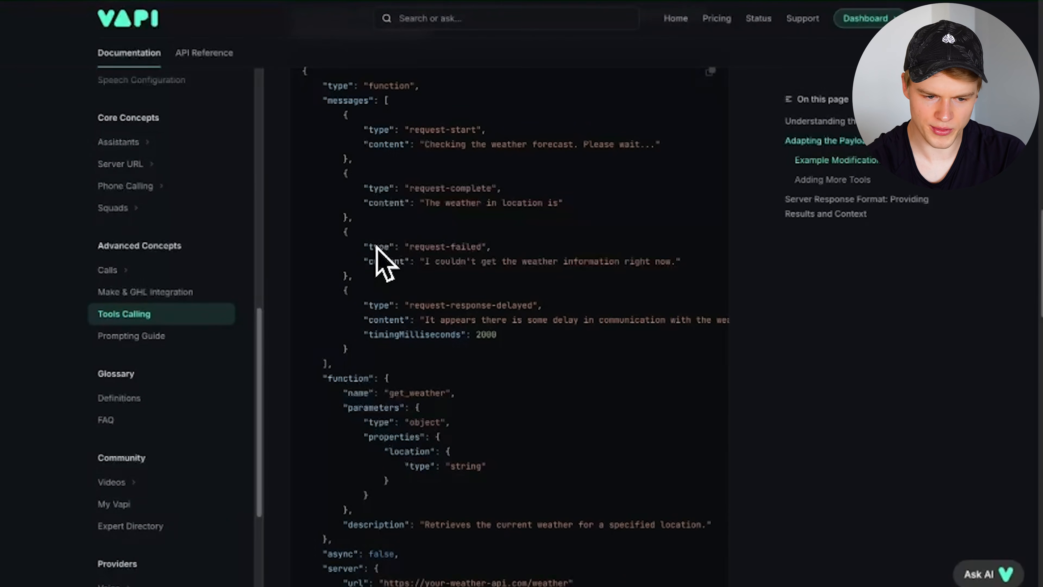
drag(323, 98, 344, 364)
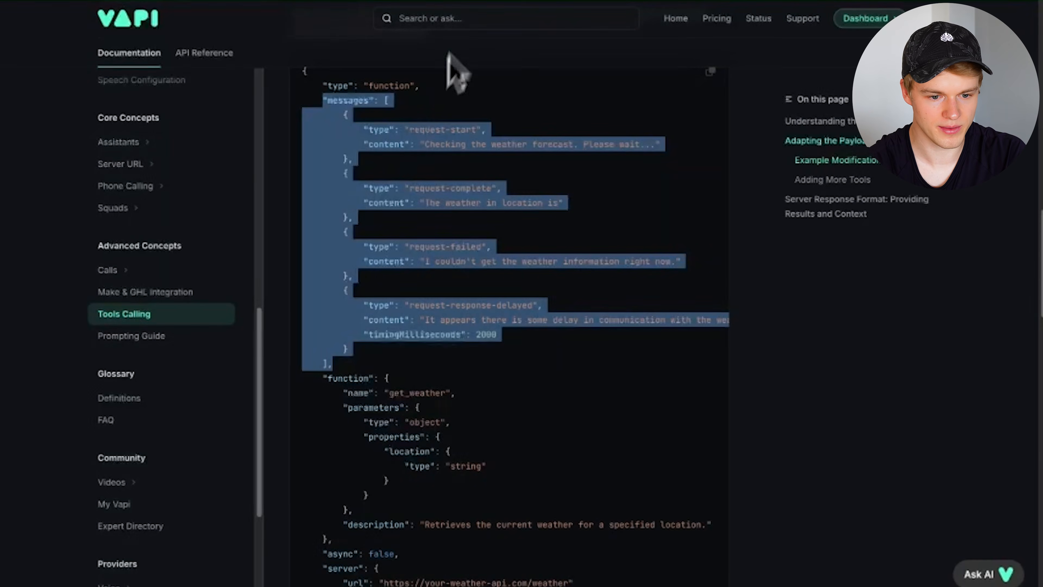
- Compare the example against the Get Tool response, checking its async flag and function block
click(397, 0)
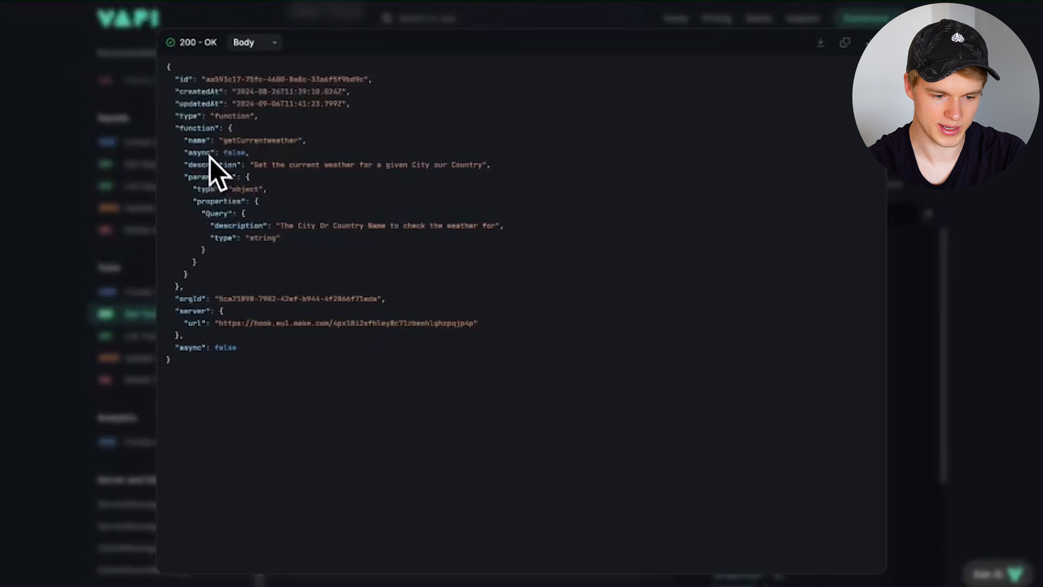
click(331, 3)
scroll(433, 319, down, 3)
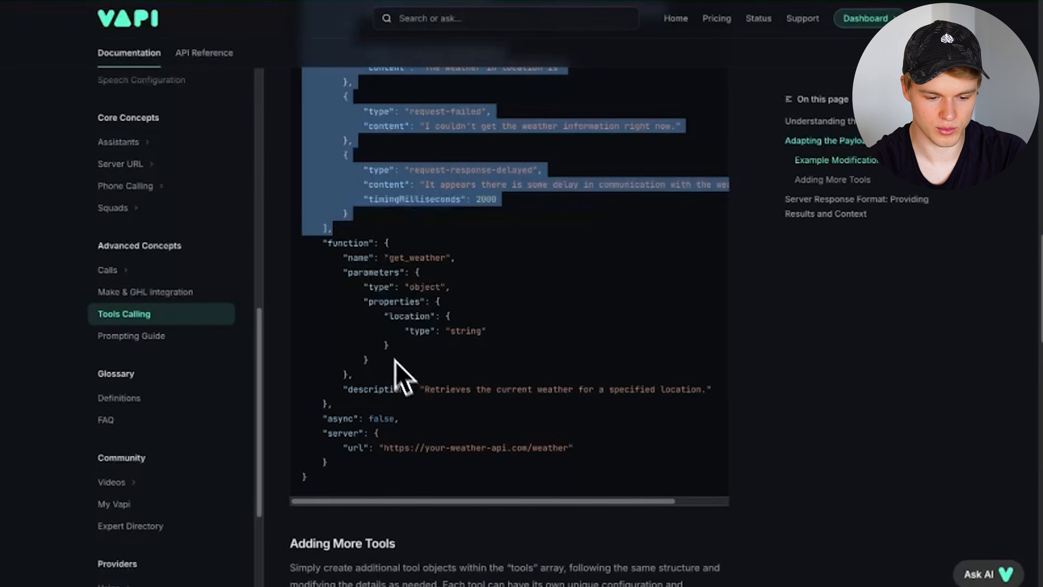
click(343, 417)
double_click(343, 417)
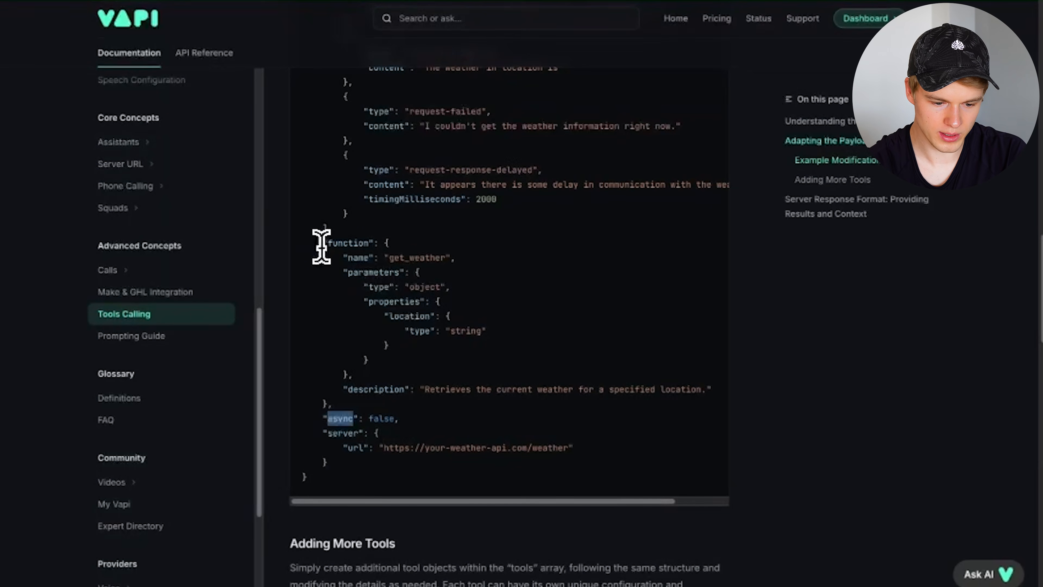
drag(322, 244, 342, 403)
scroll(411, 288, up, 5)
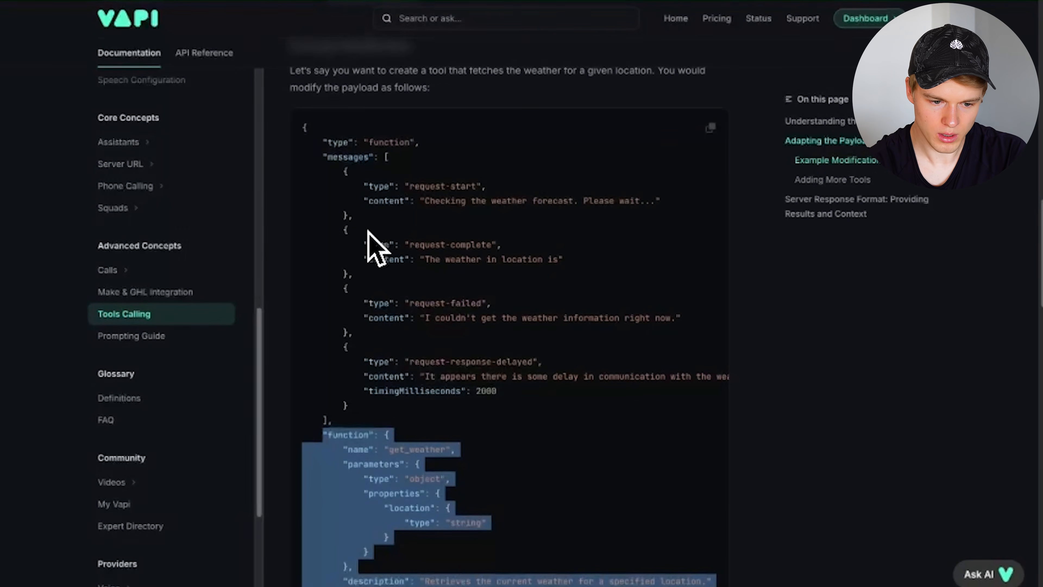
click(325, 156)
- Reselect the example's full messages array from start to end to review it
drag(325, 156, 345, 426)
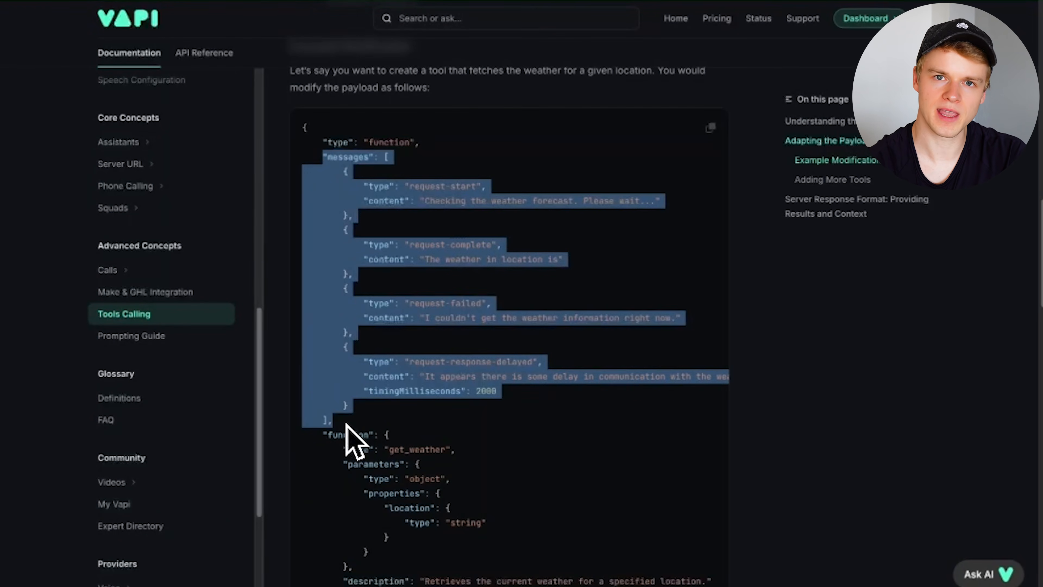
click(402, 303)
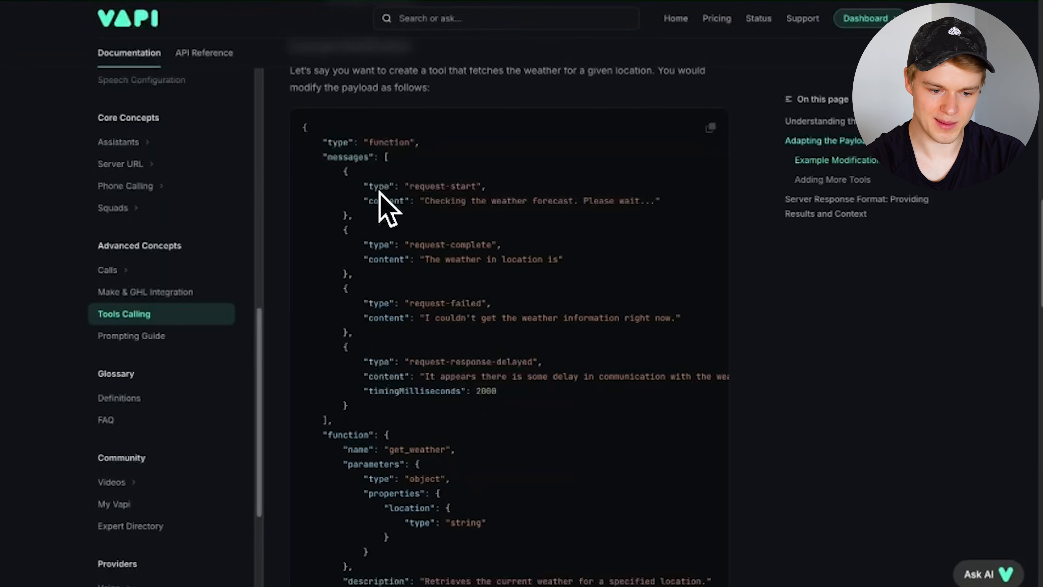
drag(321, 154, 340, 419)
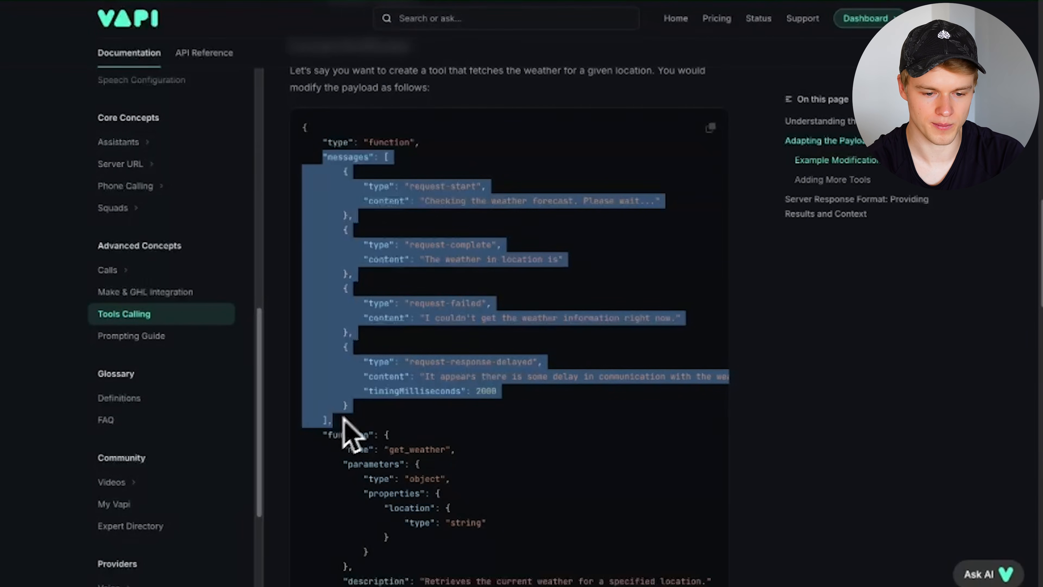
click(343, 424)
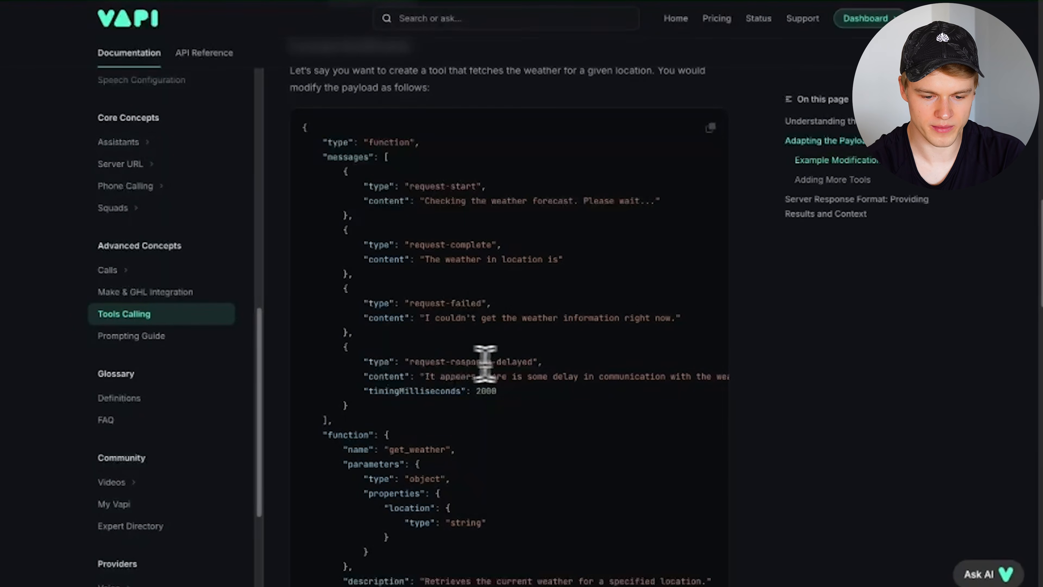
- Examine the request-response-delayed and request-start entries' types and content text
drag(532, 362, 413, 364)
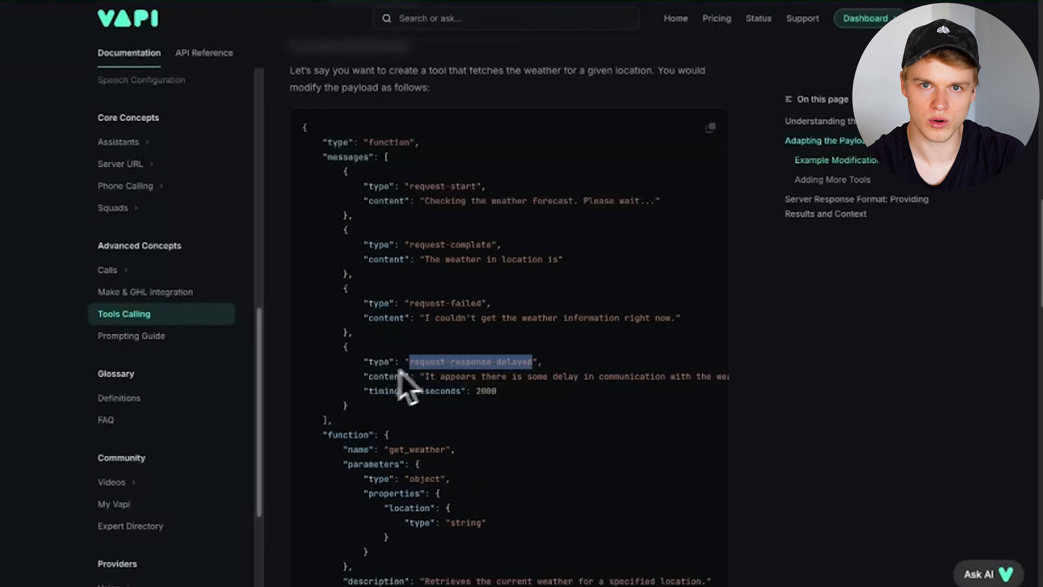
click(356, 427)
drag(425, 377, 720, 376)
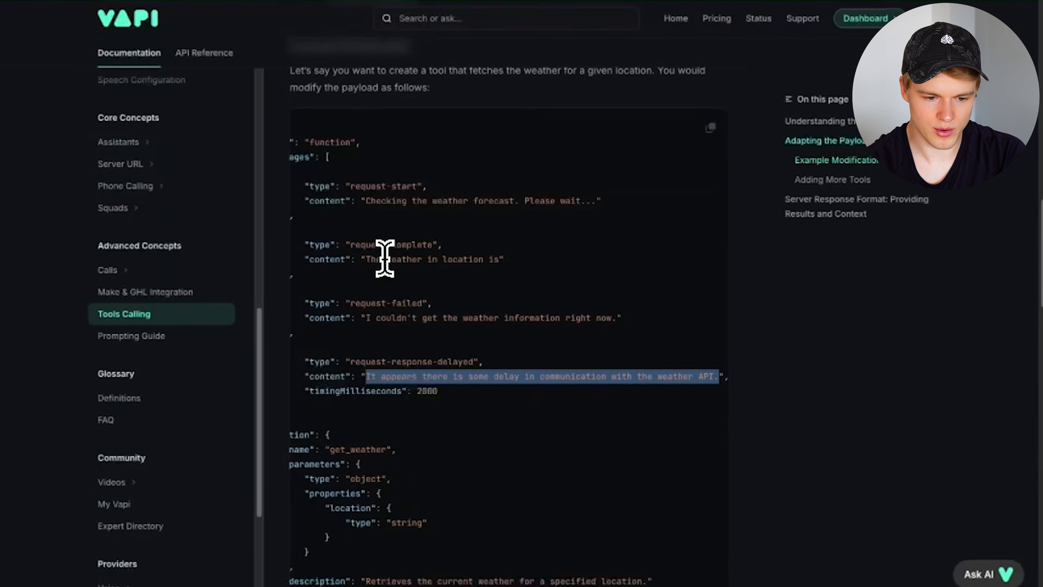
scroll(385, 258, left, 3)
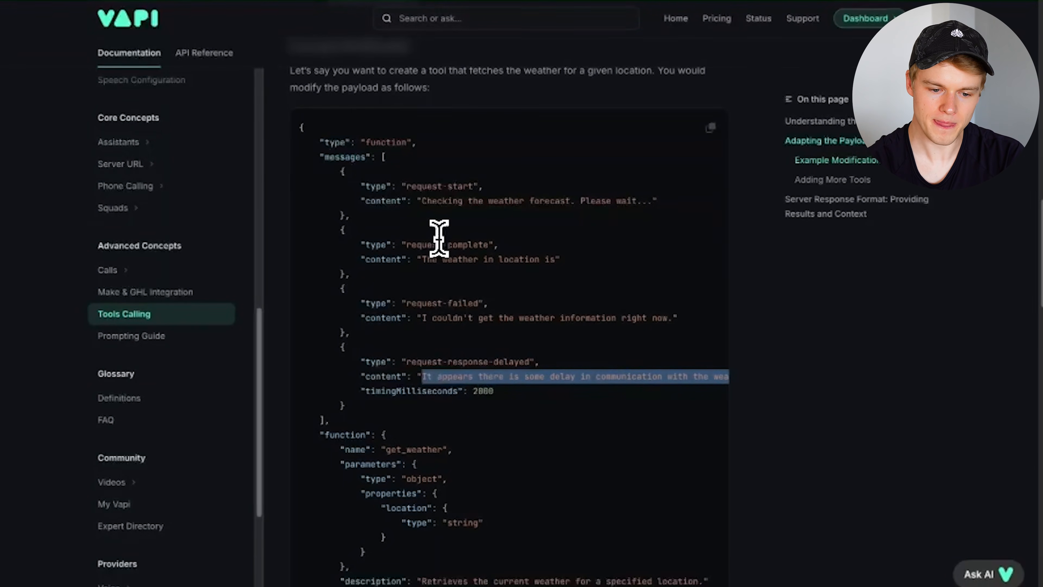
click(415, 193)
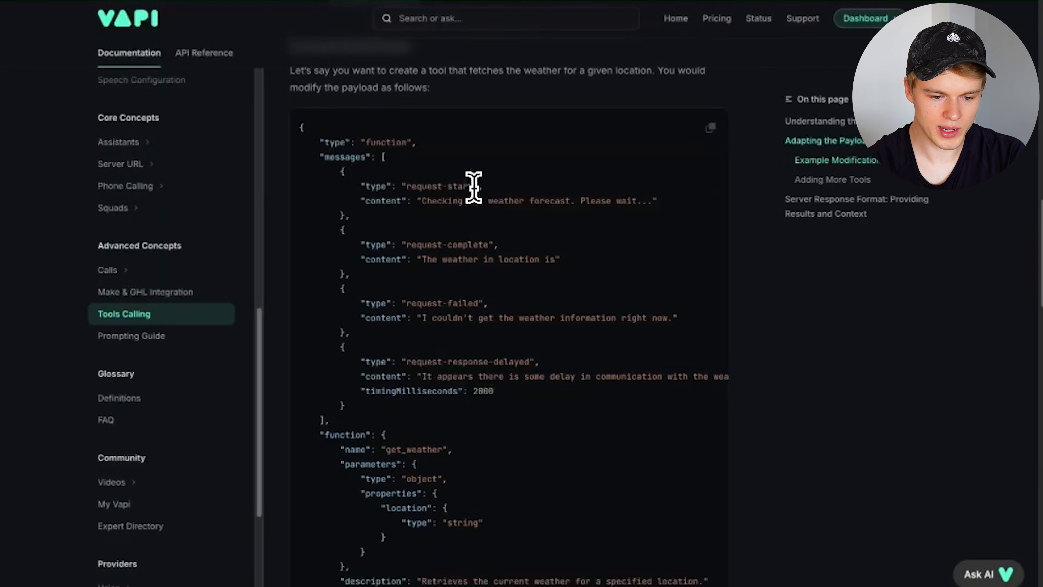
drag(473, 186, 398, 187)
click(415, 222)
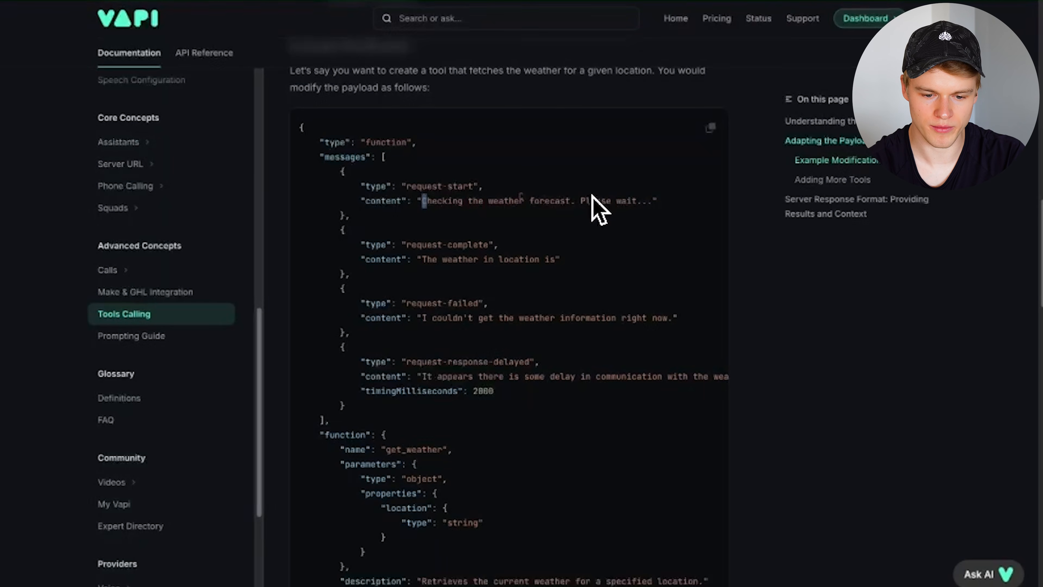
drag(649, 204, 423, 200)
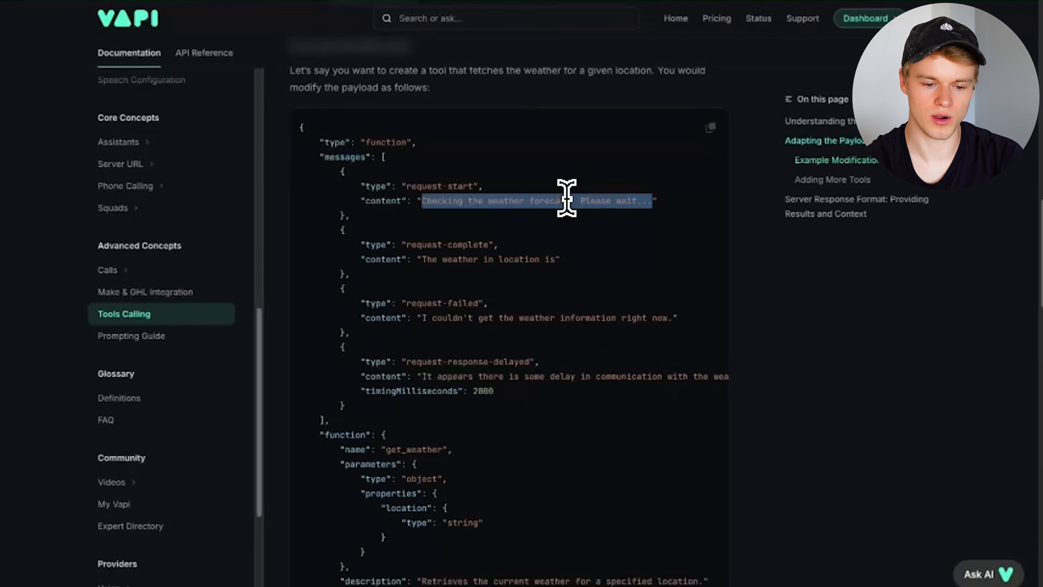
click(448, 199)
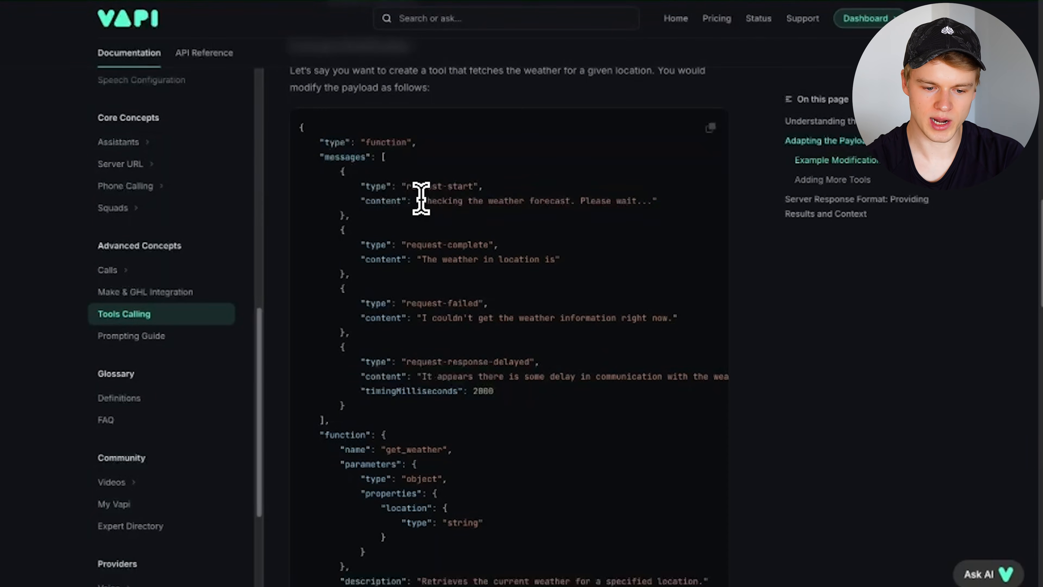
drag(421, 198, 643, 199)
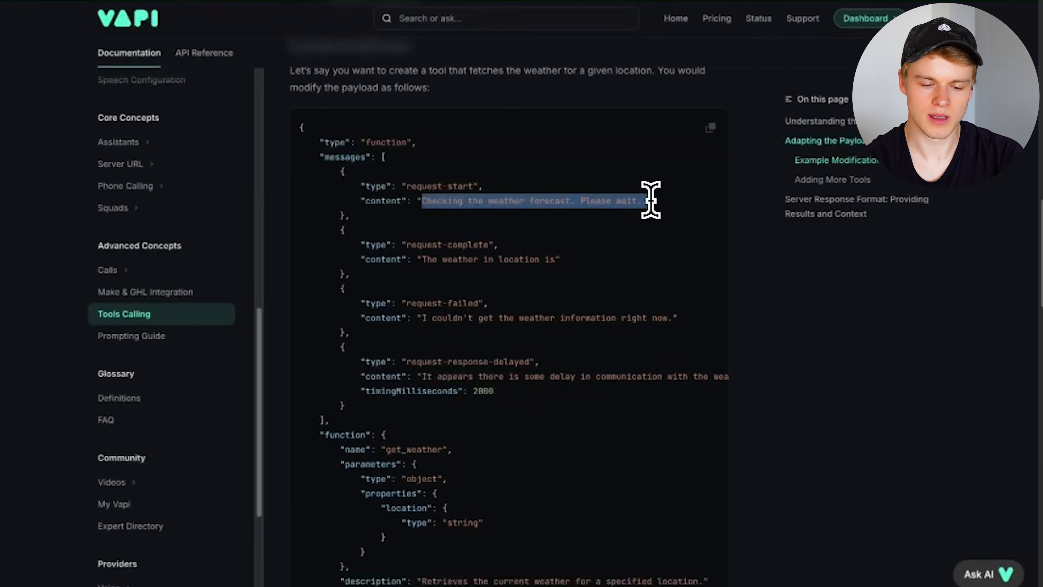
click(461, 186)
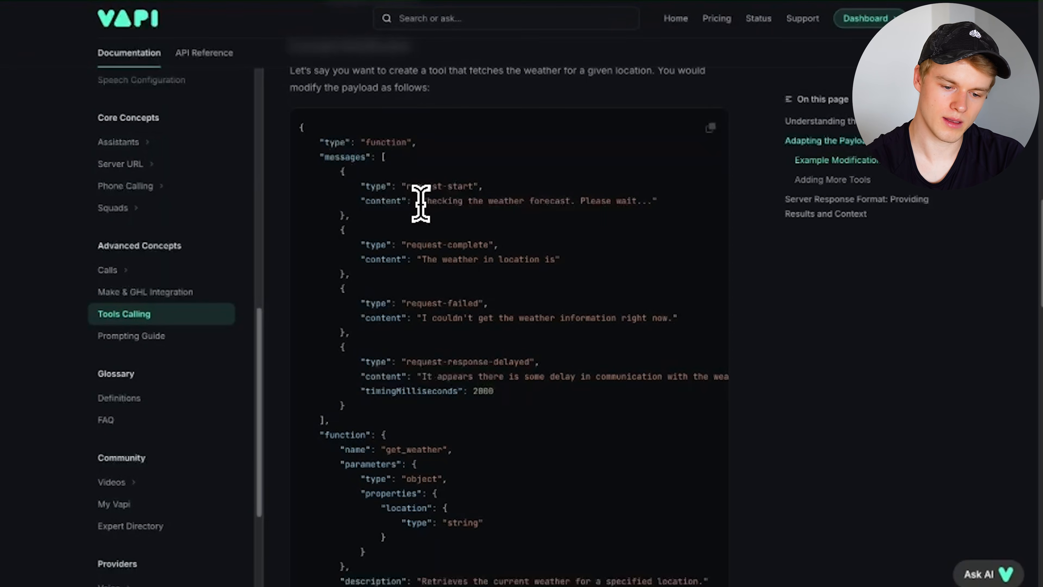
drag(421, 200, 653, 198)
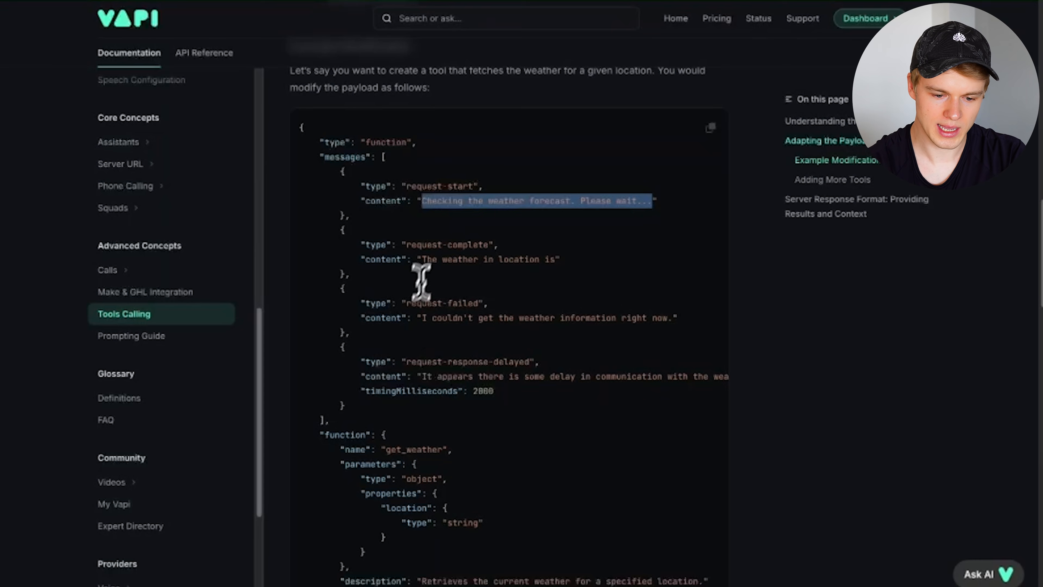
click(444, 249)
drag(488, 247, 405, 246)
click(419, 284)
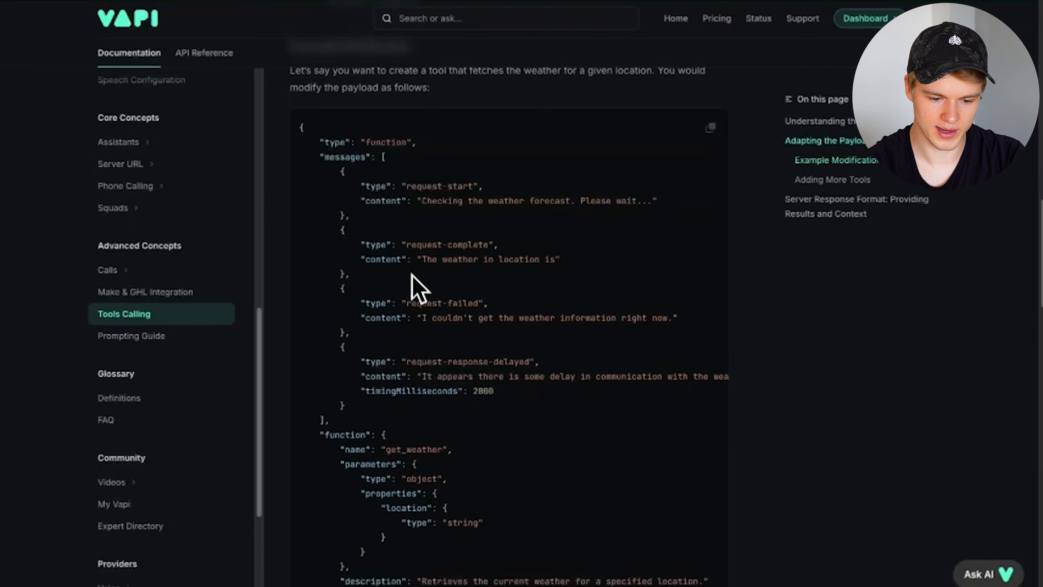
drag(410, 303, 479, 303)
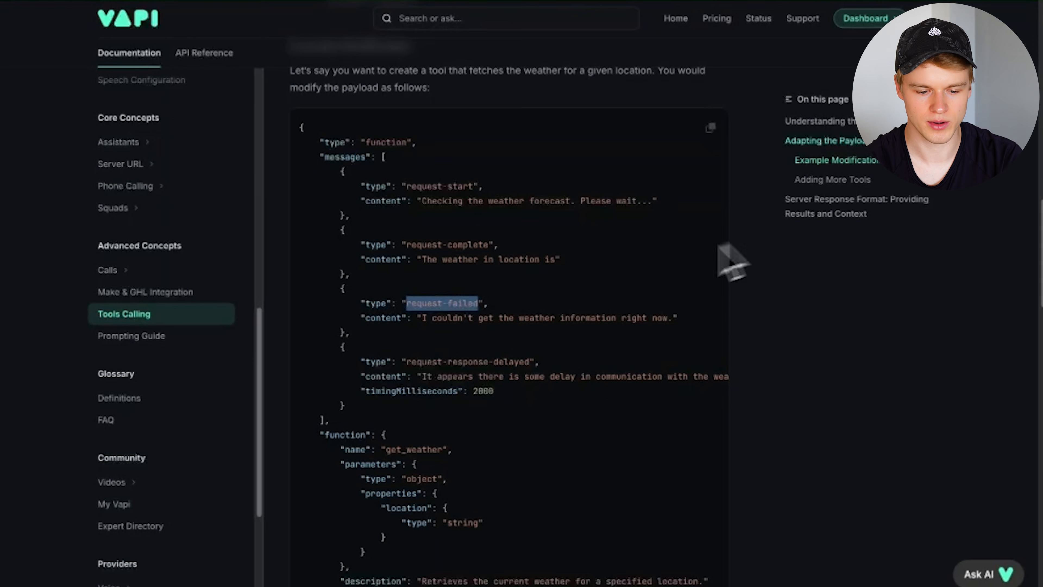
drag(421, 317, 673, 318)
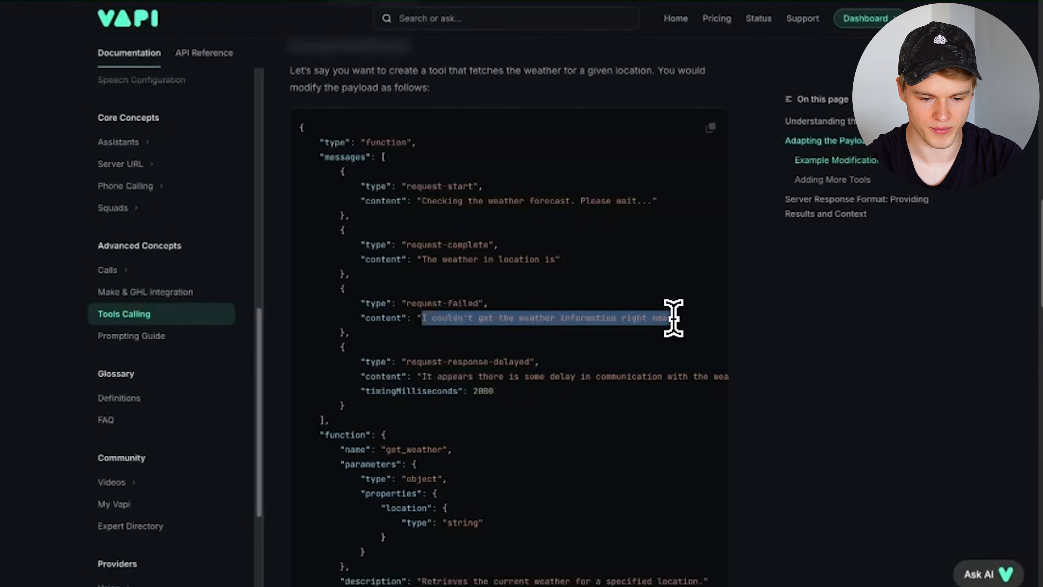
scroll(415, 380, down, 2)
drag(361, 294, 407, 293)
click(484, 303)
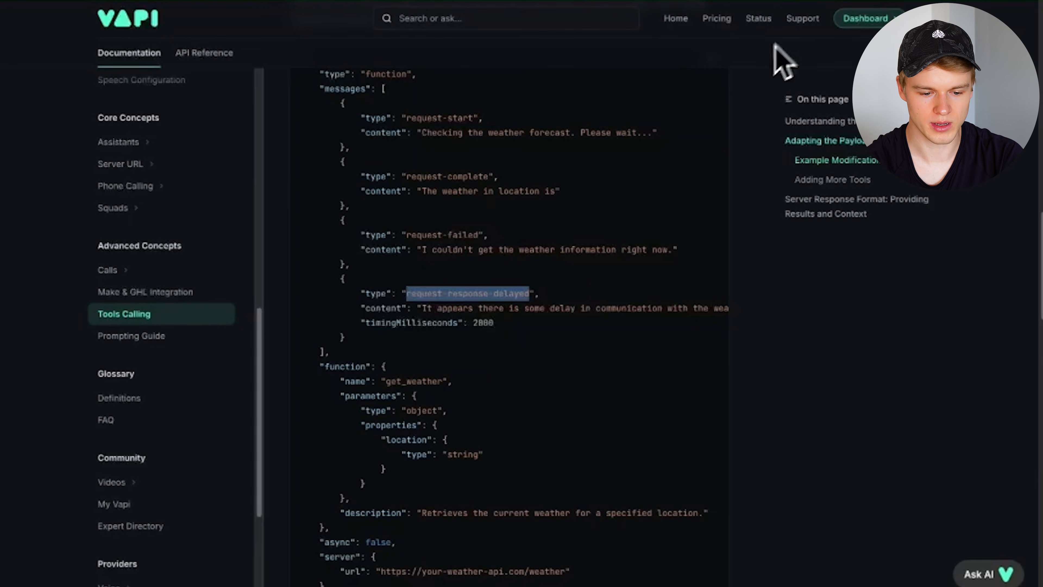
click(431, 344)
double_click(398, 324)
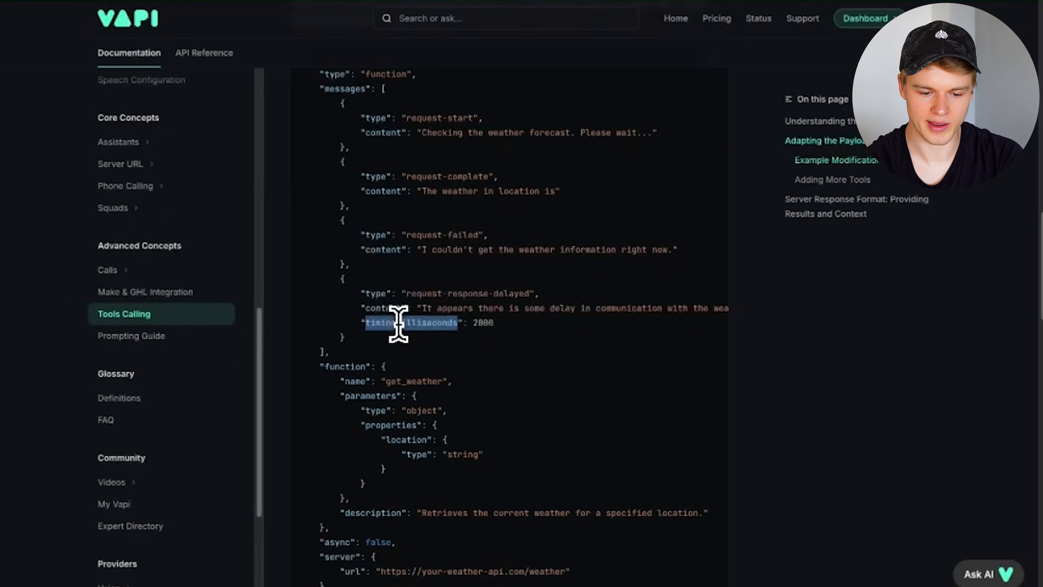
click(501, 323)
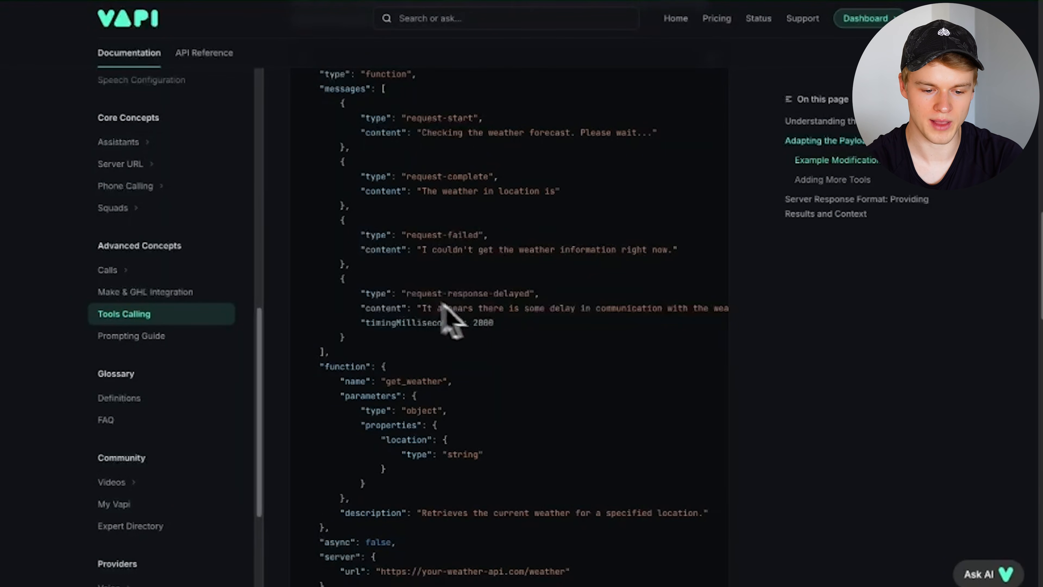
drag(421, 309, 603, 307)
click(640, 304)
scroll(641, 304, right, 1)
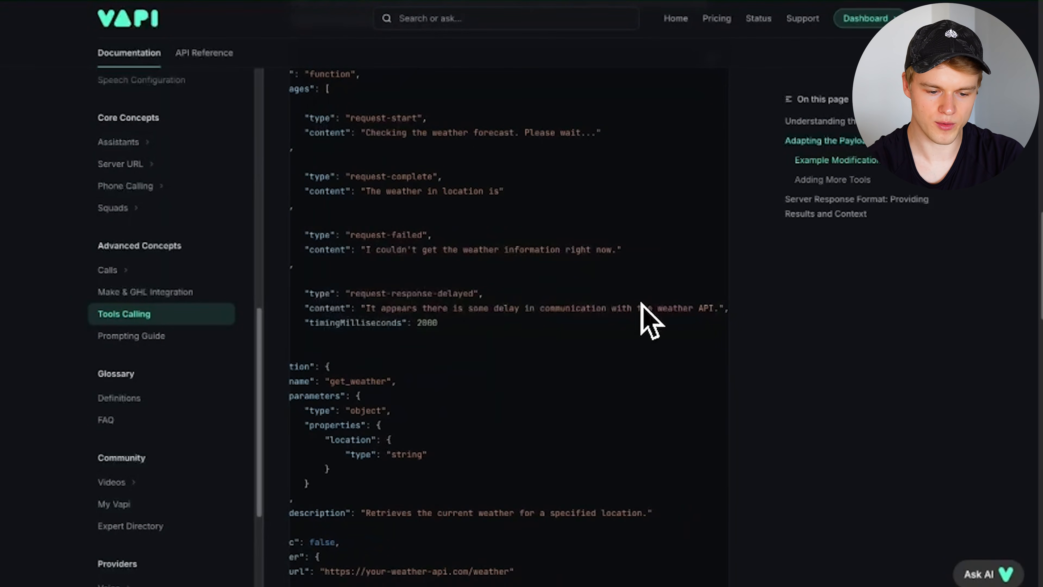
drag(417, 323, 436, 323)
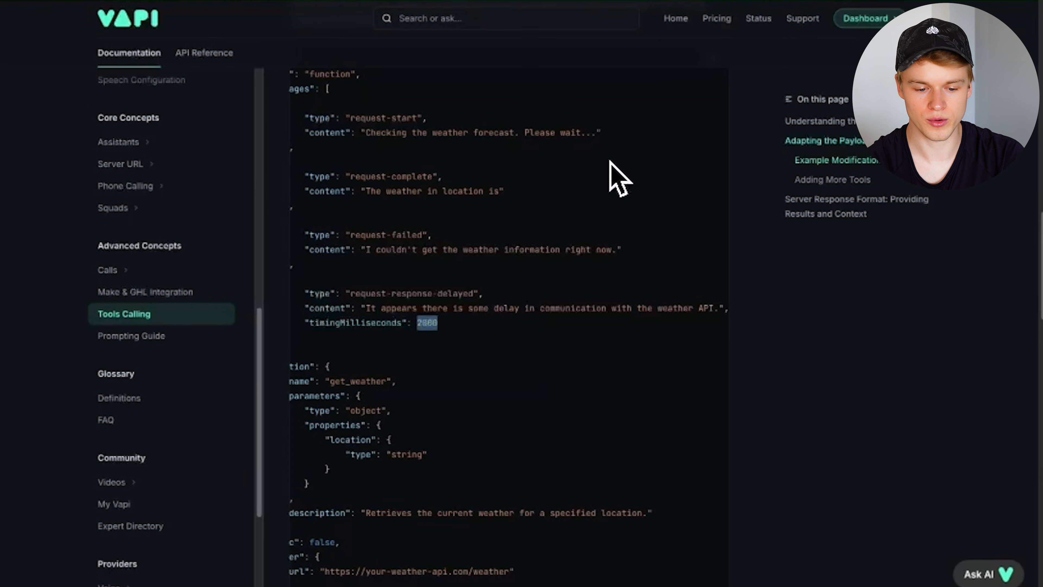
drag(366, 308, 720, 307)
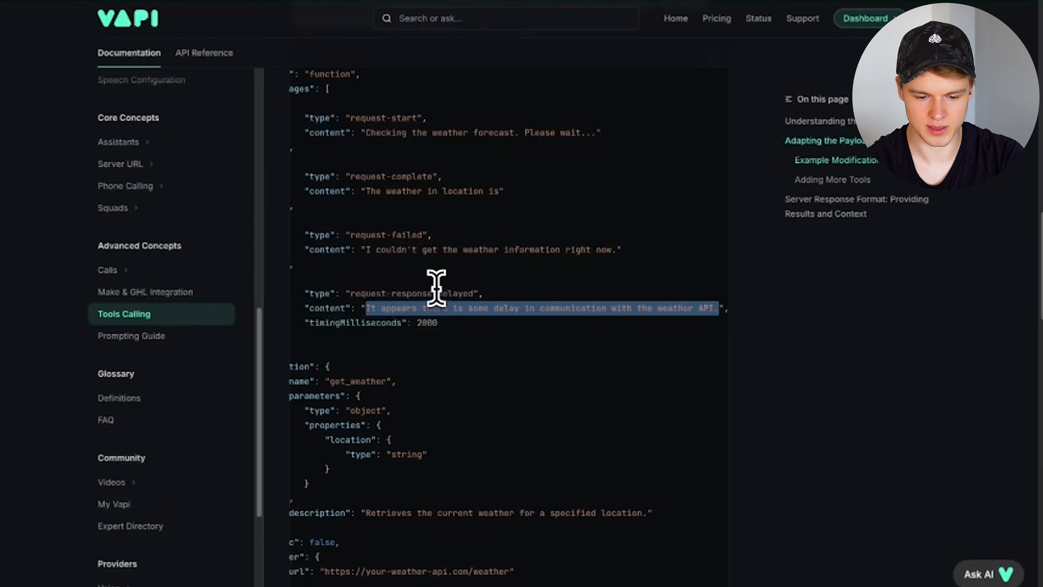
click(674, 305)
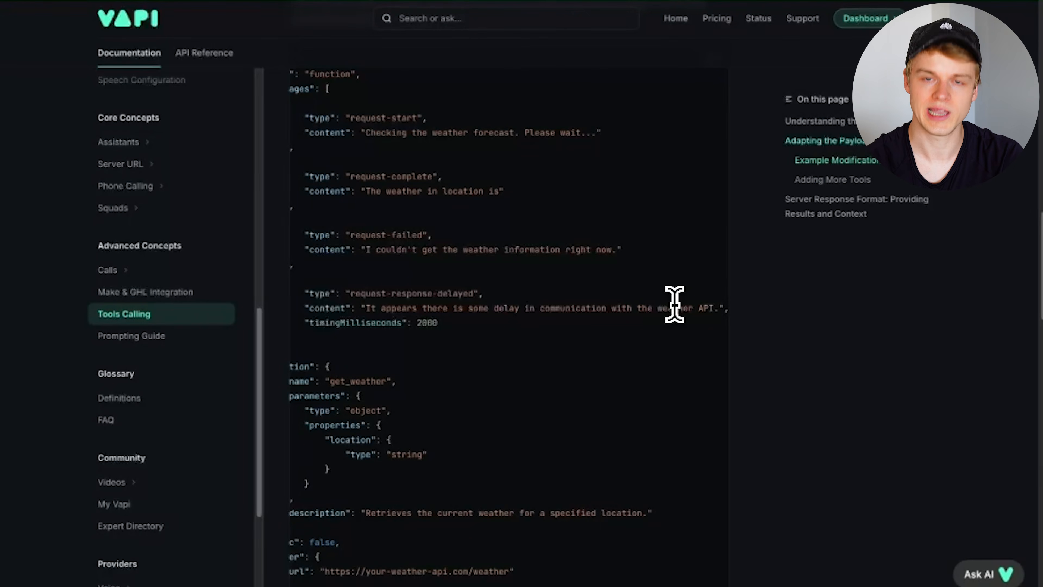
scroll(575, 353, left, 3)
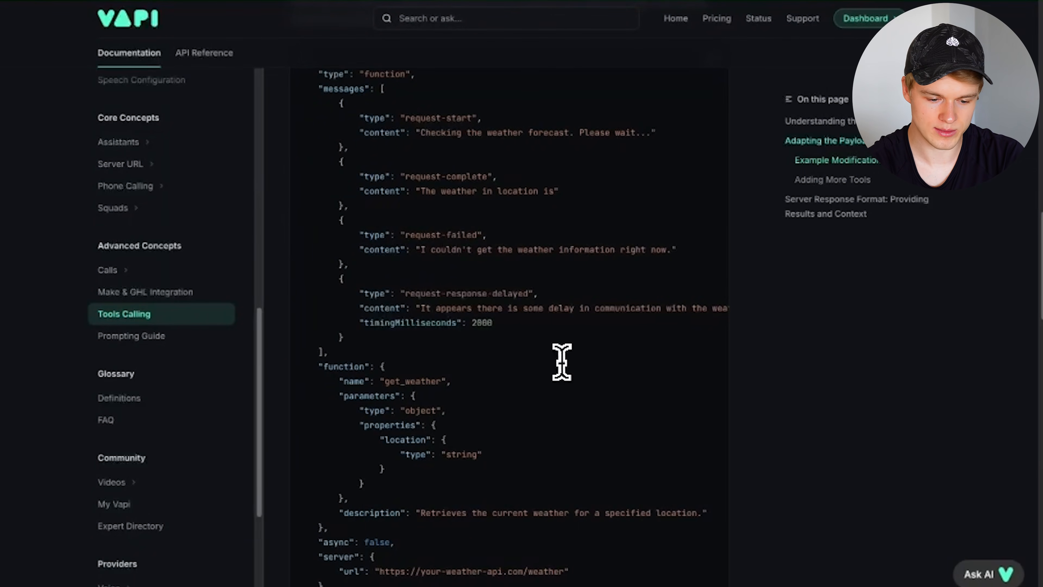
scroll(396, 299, up, 1)
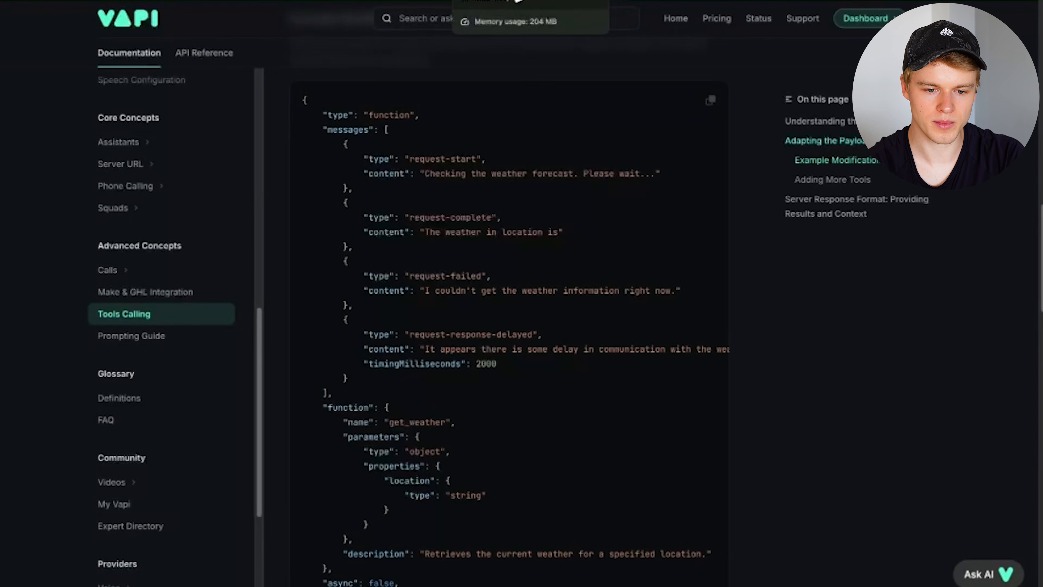
- Recheck the docs' messages array, then open the Update Tool API reference page
click(491, 0)
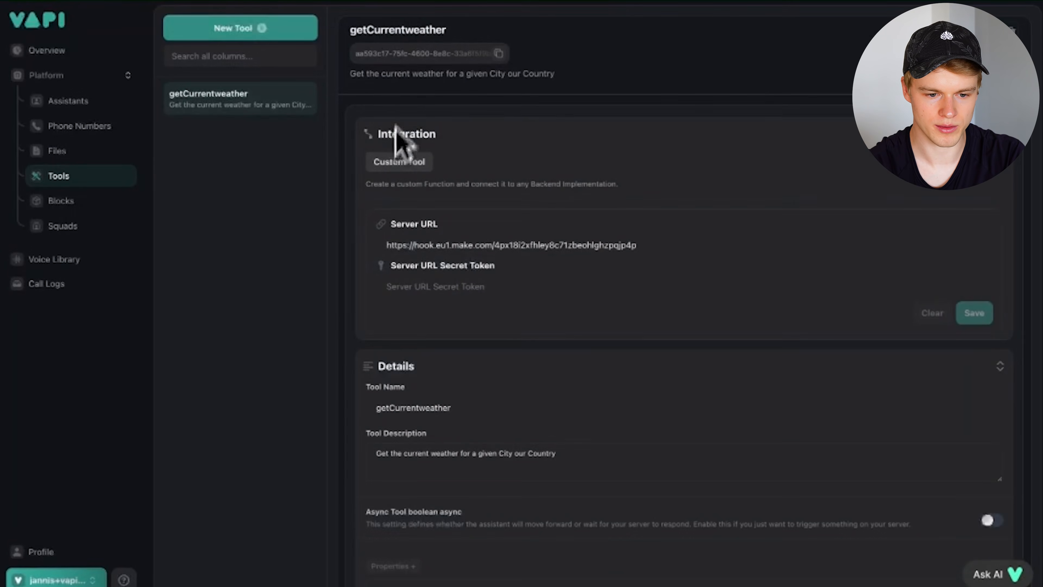
click(380, 1)
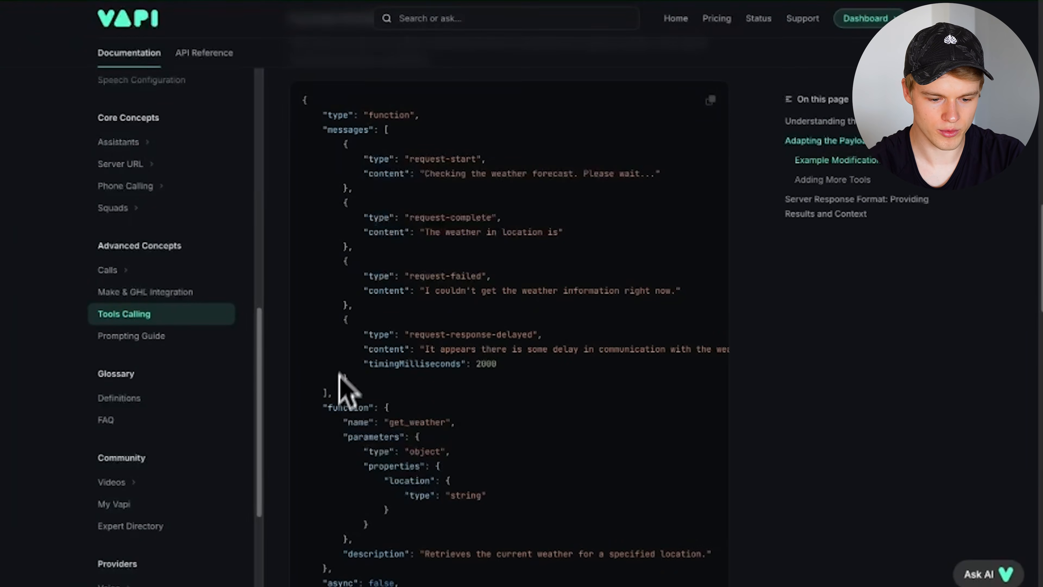
drag(327, 394, 326, 134)
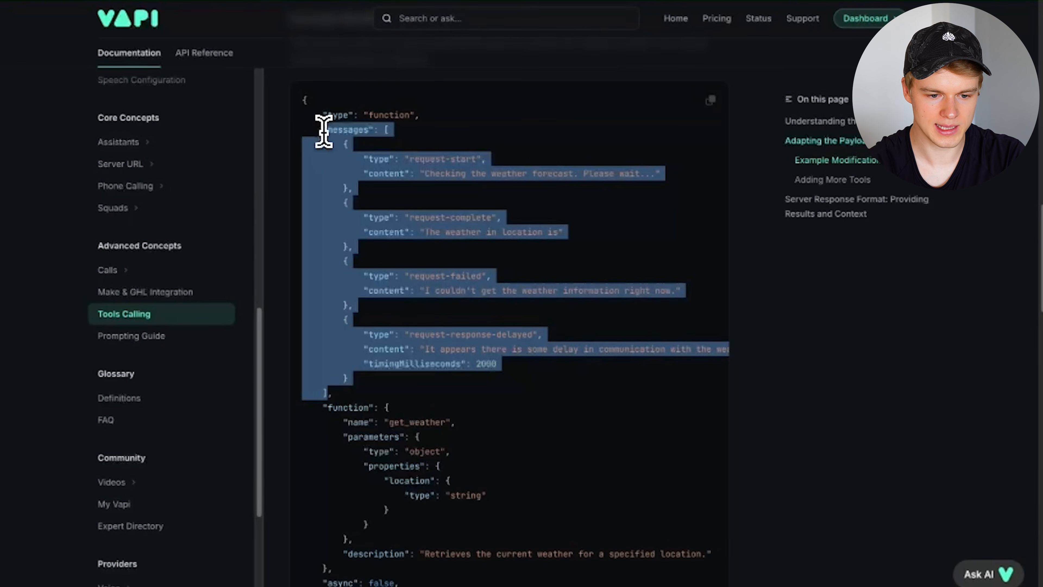
click(434, 2)
click(154, 261)
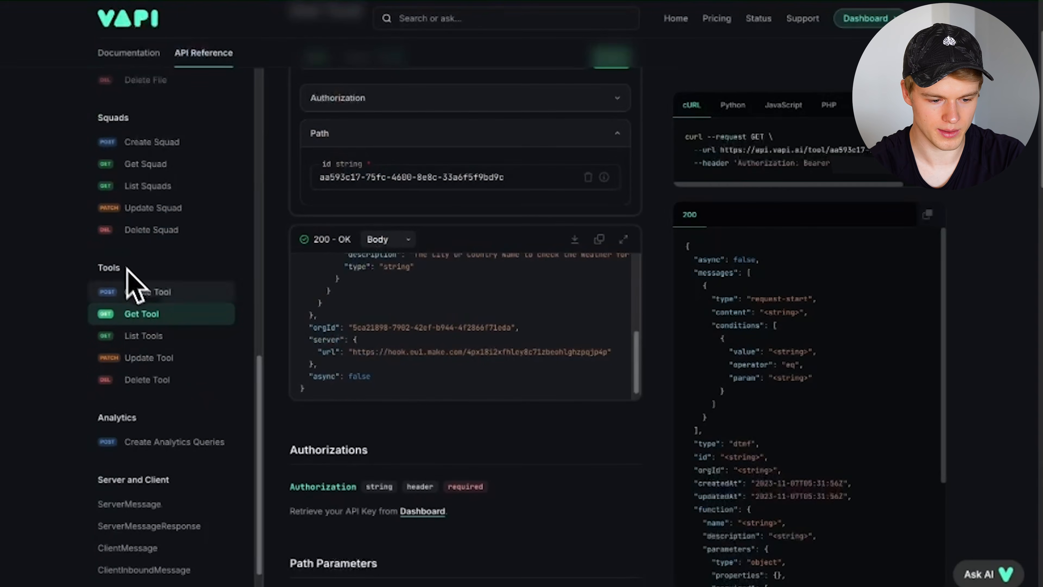
click(151, 297)
click(146, 358)
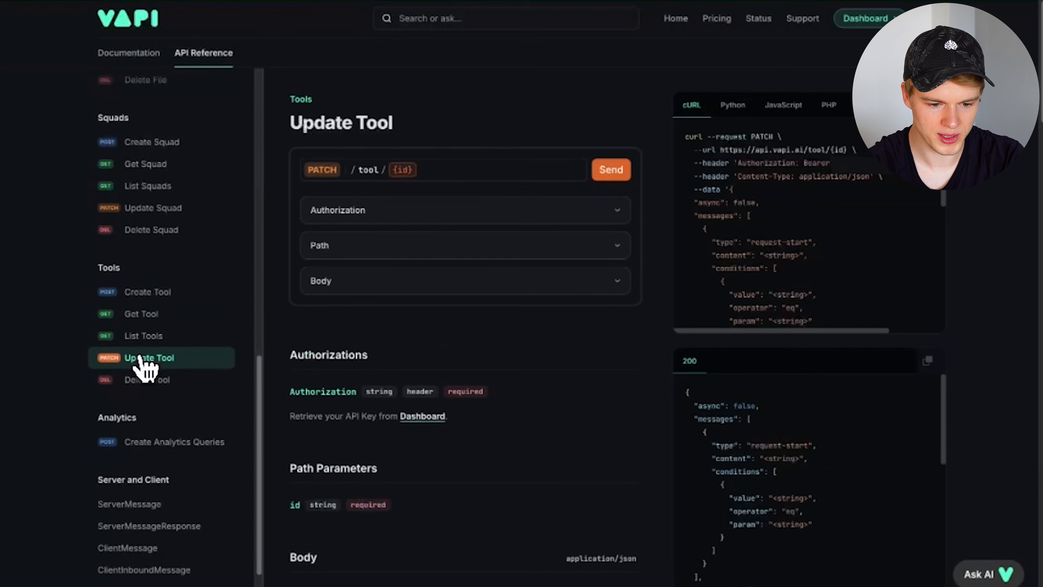
- Add a messages item to the request body with type request-start
click(339, 287)
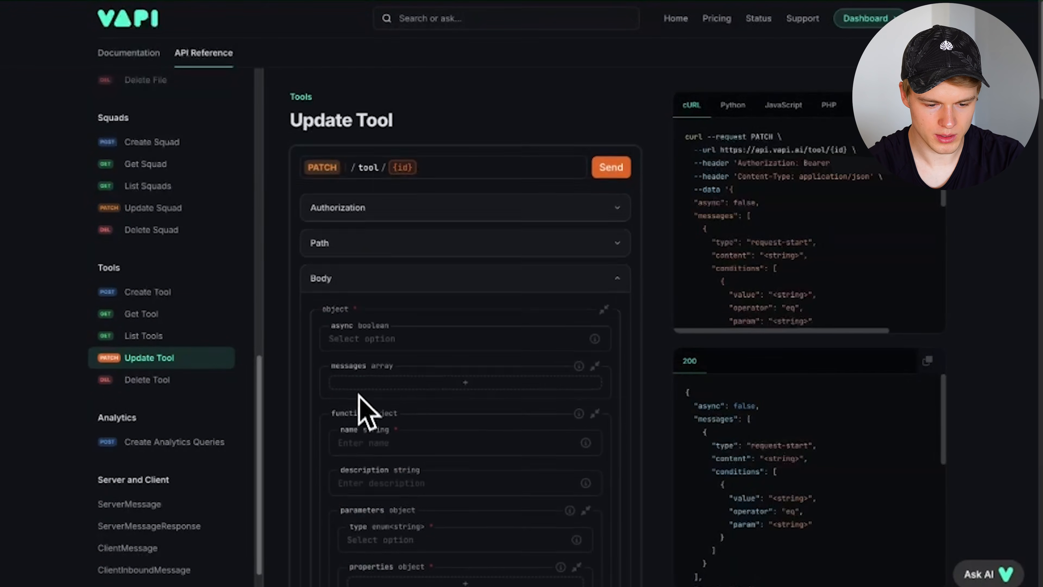
scroll(361, 411, down, 3)
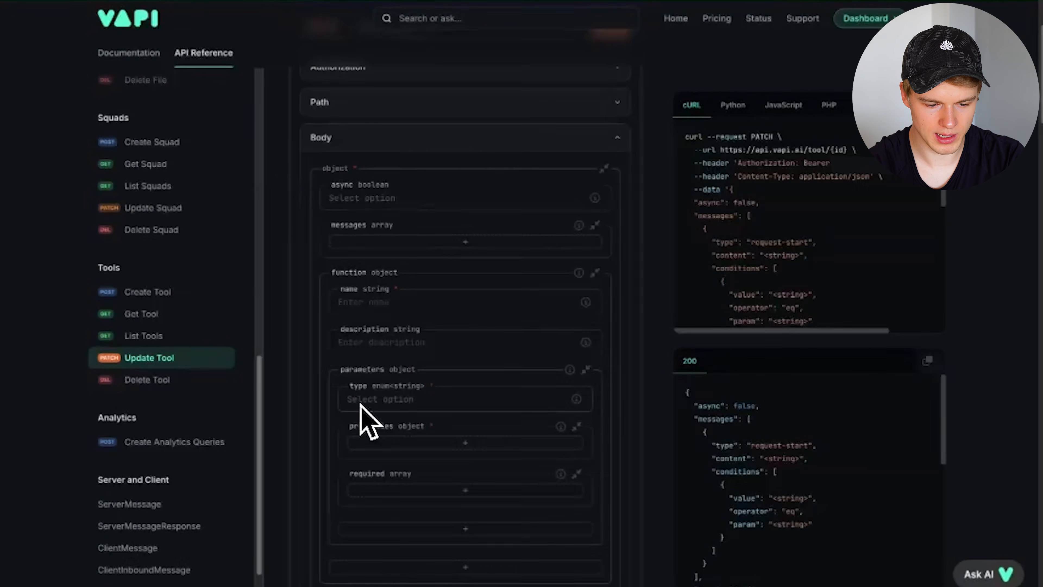
click(454, 245)
click(365, 271)
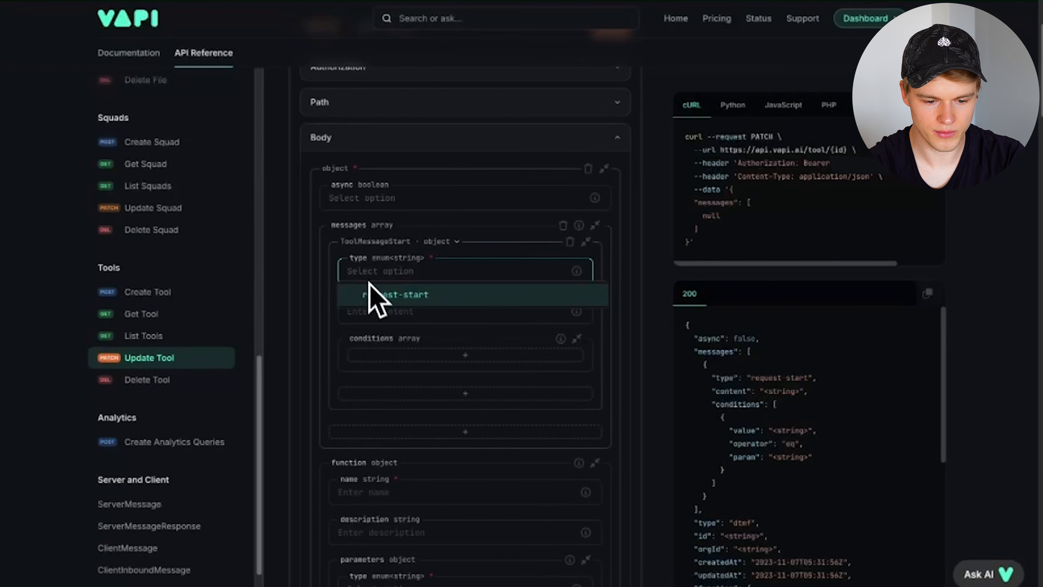
click(411, 296)
click(384, 311)
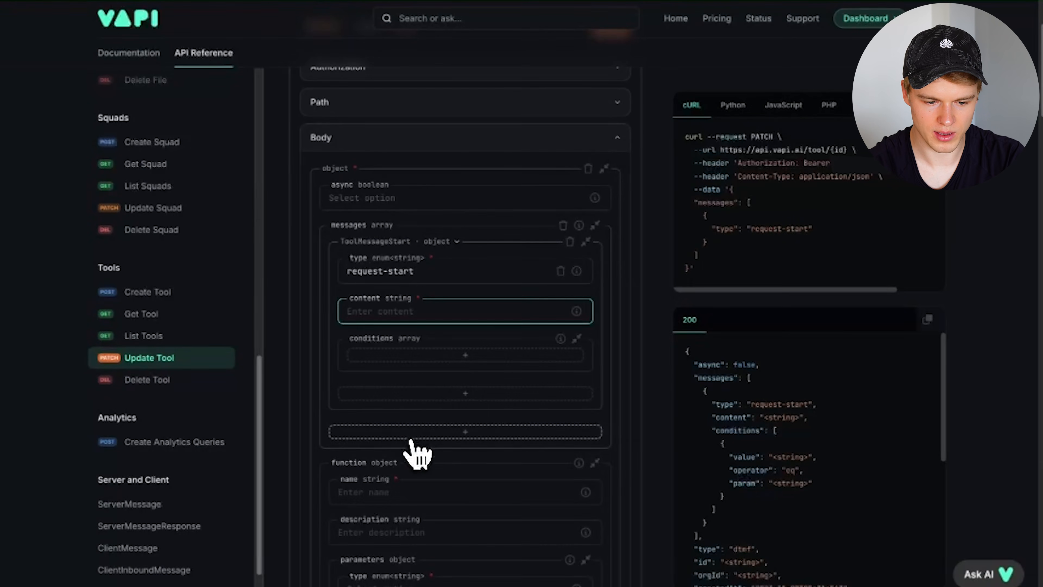
- Remove an extra request-start item, keeping one message, and check the cURL JSON body
click(418, 434)
click(393, 454)
click(387, 477)
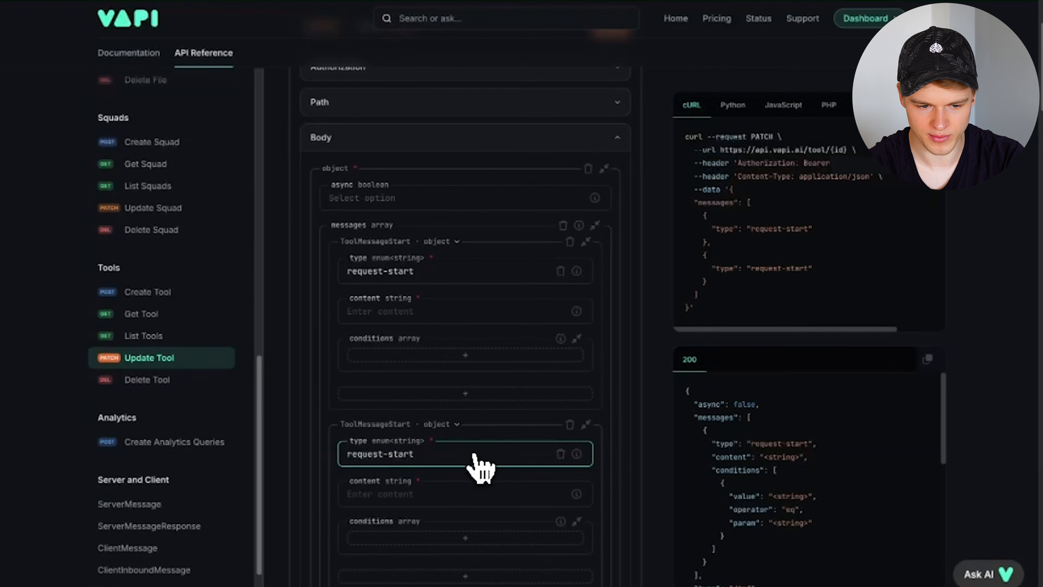
scroll(480, 467, down, 3)
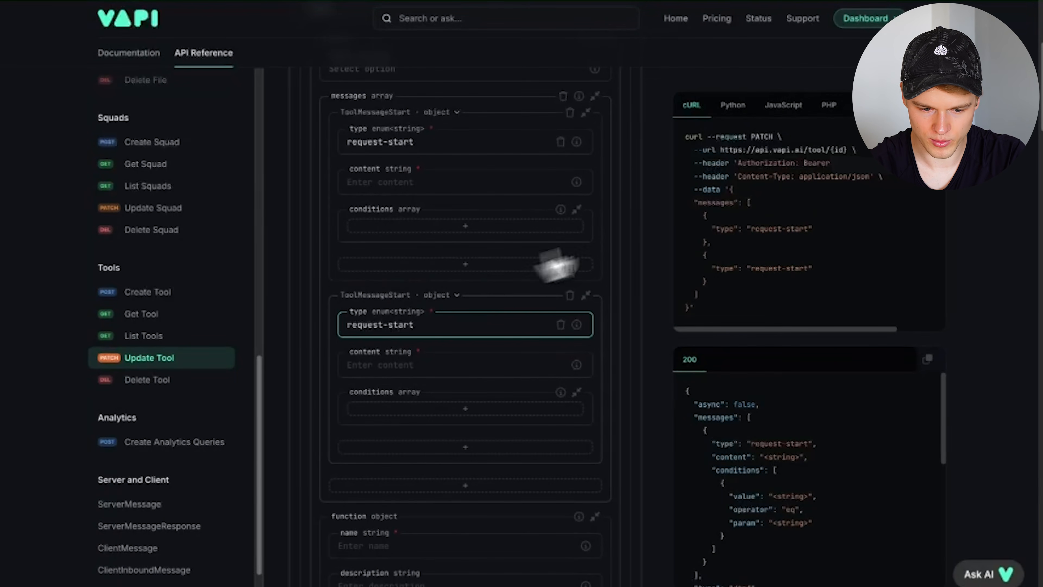
click(570, 295)
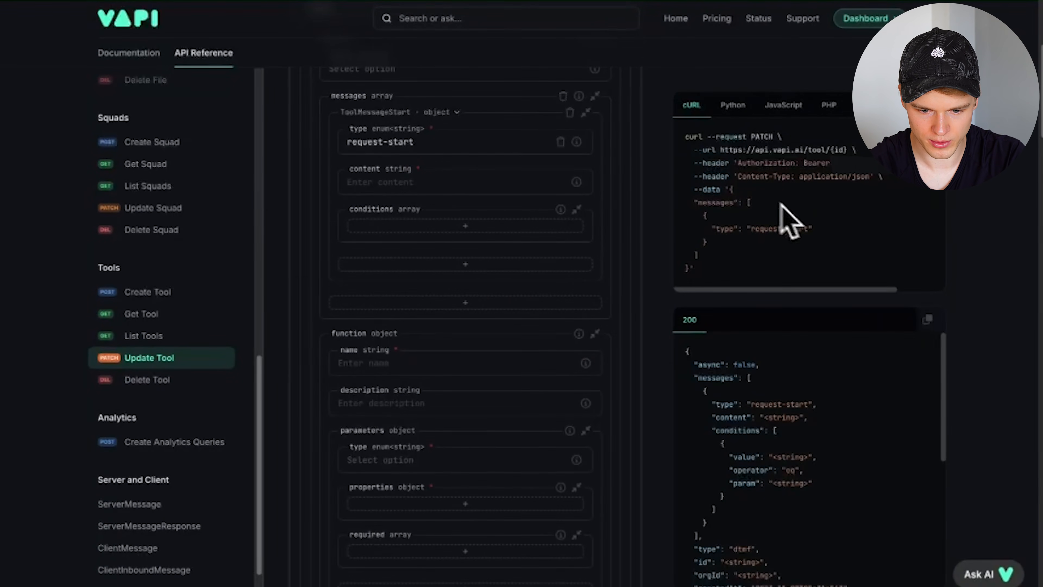
drag(686, 270, 731, 190)
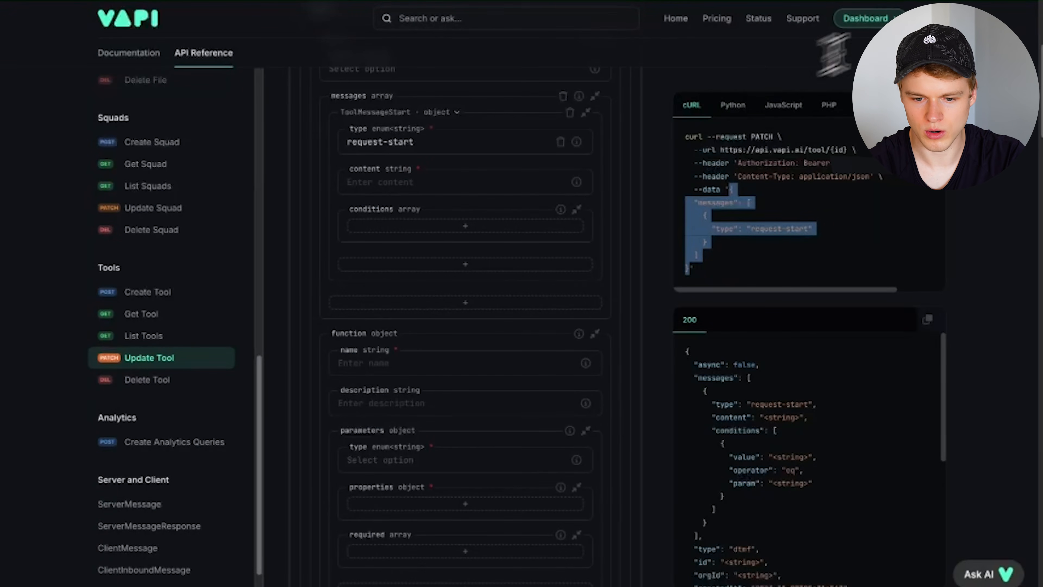